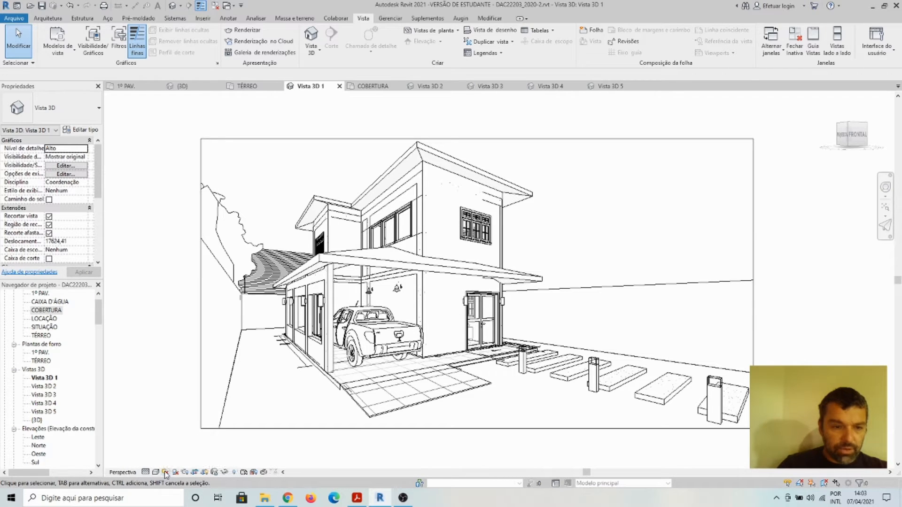
- Enable the sun path in Vista 3D 1 using the project's specified location, date and time, and turn on shadows
left_click(165, 472)
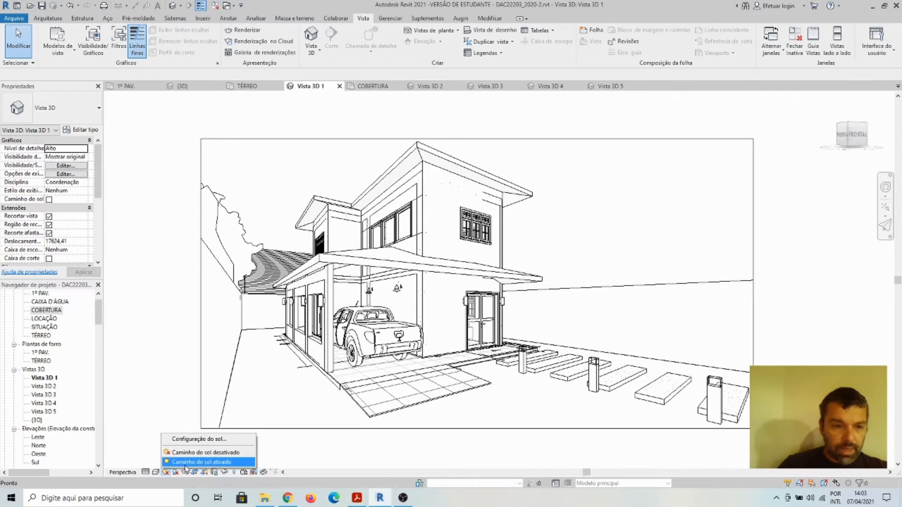
left_click(187, 463)
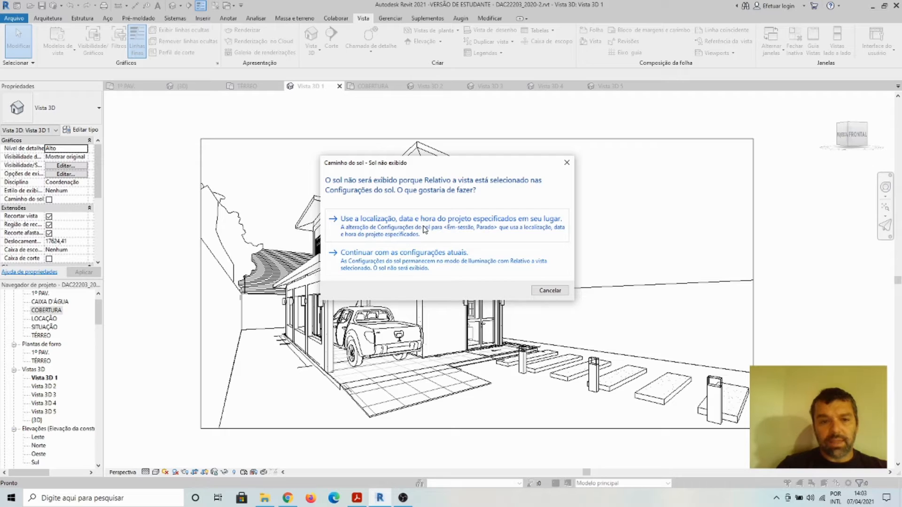
left_click(472, 228)
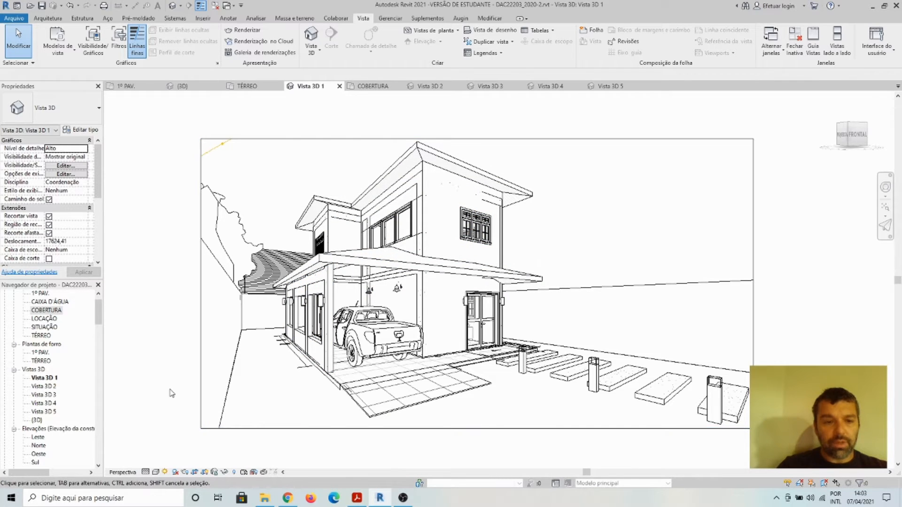
left_click(175, 473)
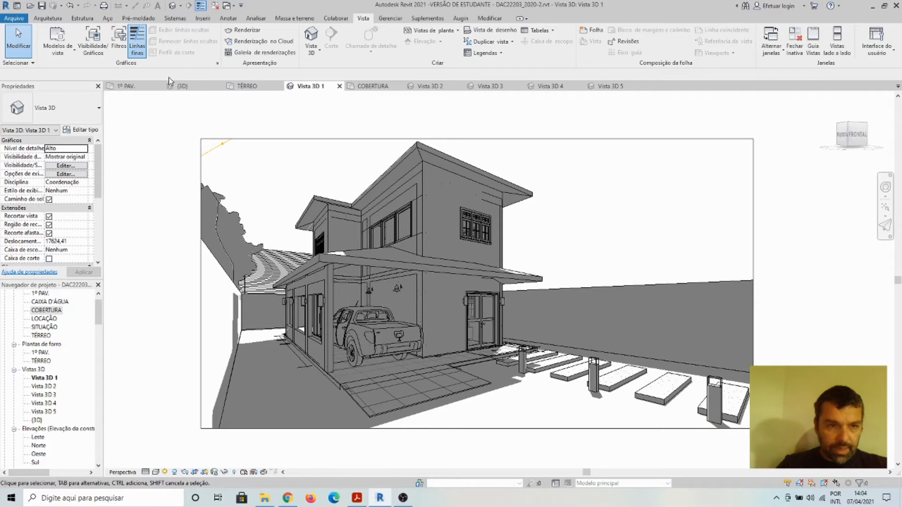
- Activate view cropping in the TÉRREO floor plan
left_click(256, 89)
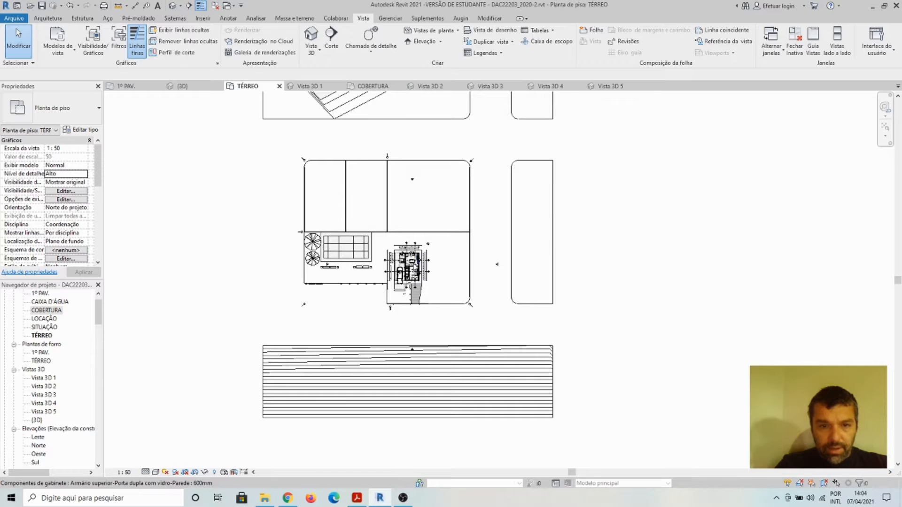
scroll(433, 290, "up", 2)
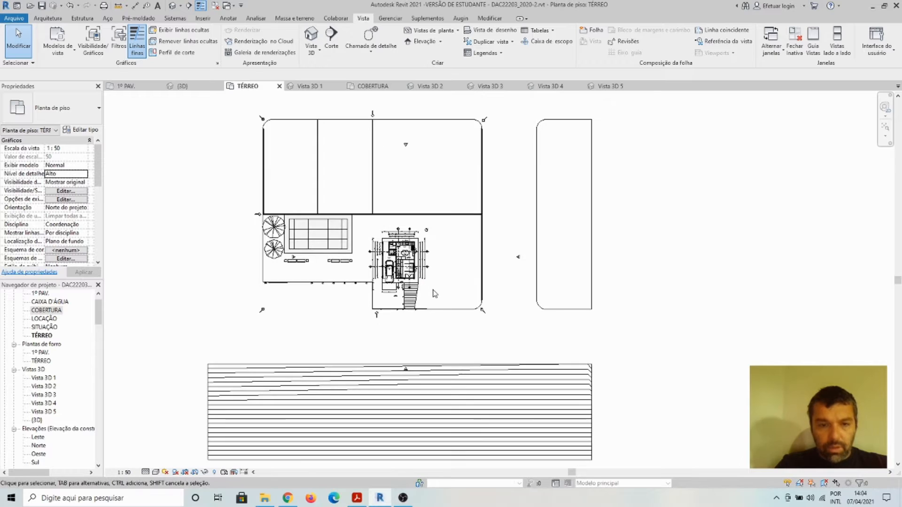
left_click(186, 473)
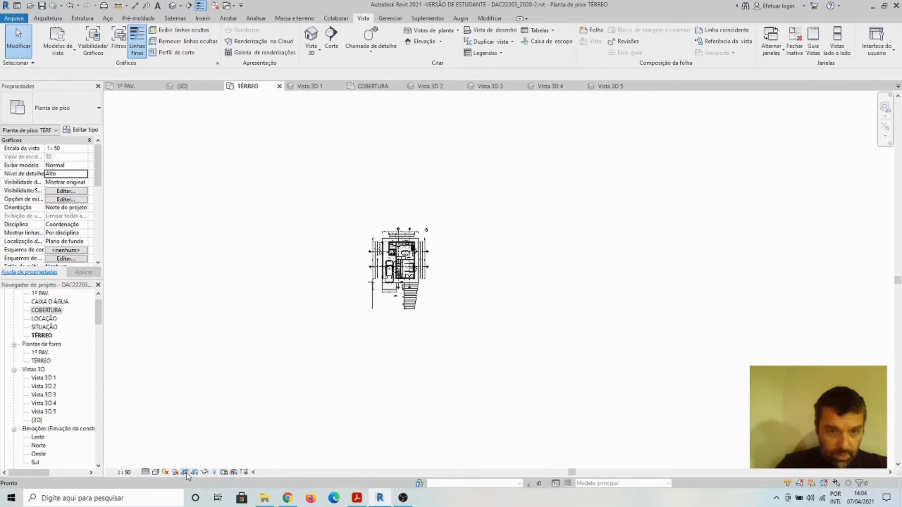
- Examine the cropped TÉRREO plan's room layout, dimensions and surroundings
scroll(308, 359, "up", 6)
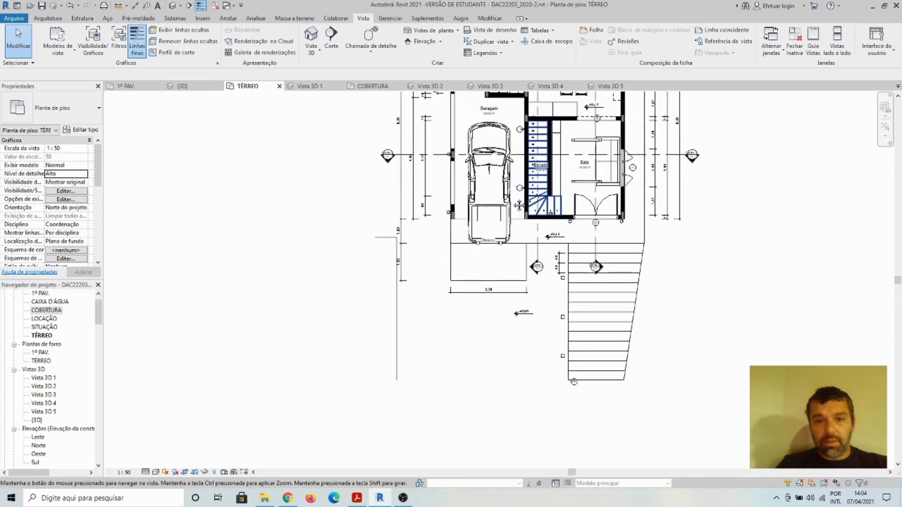
left_click(516, 274)
scroll(517, 277, "up", 3)
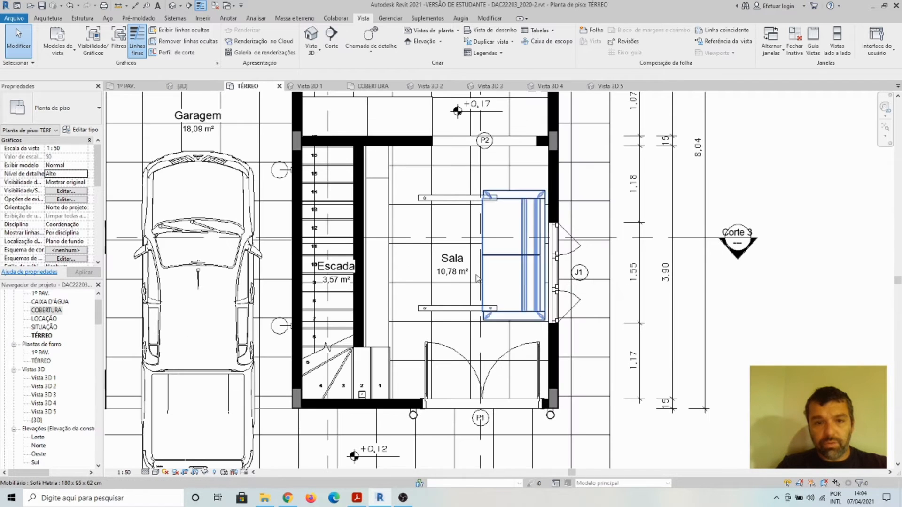
scroll(477, 278, "down", 5)
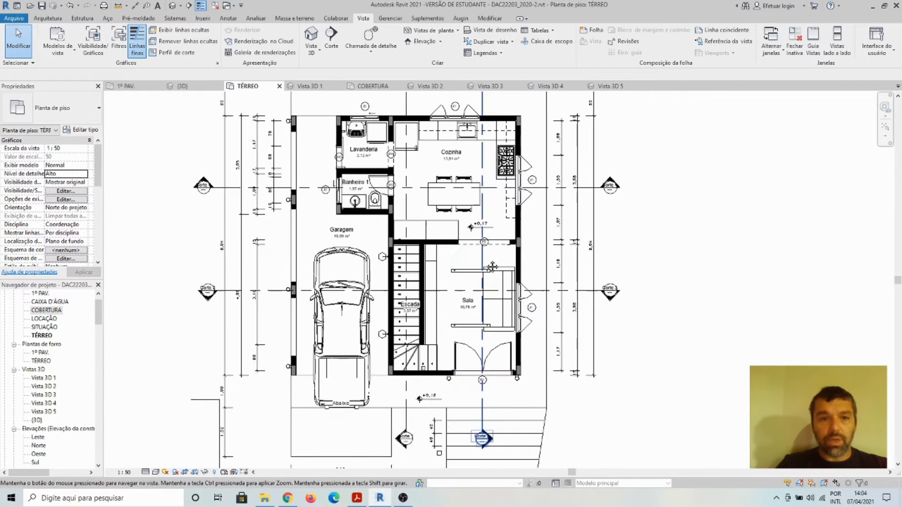
scroll(492, 267, "down", 3)
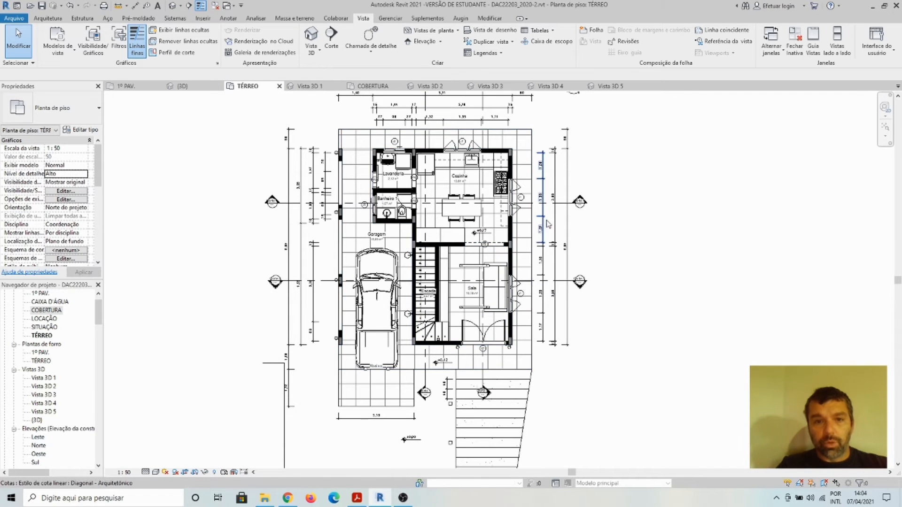
scroll(545, 221, "down", 3)
scroll(526, 204, "down", 1)
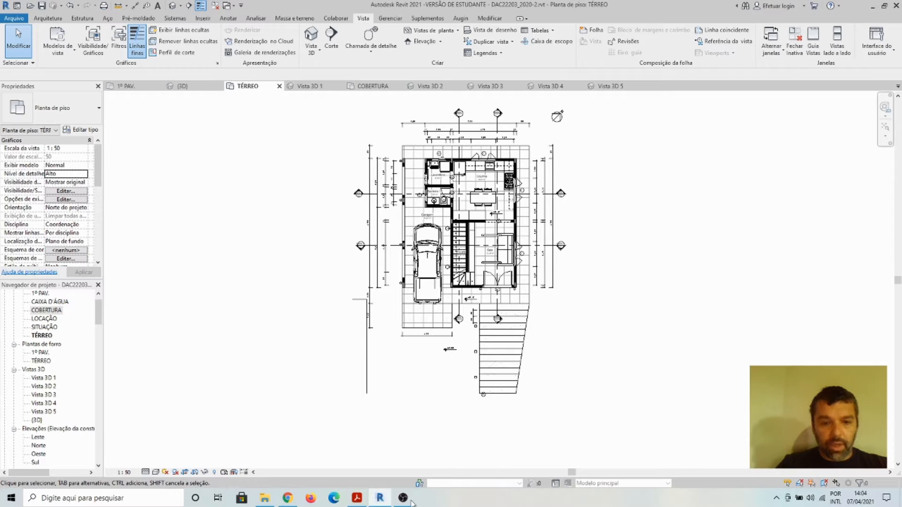
mouse_move(403, 502)
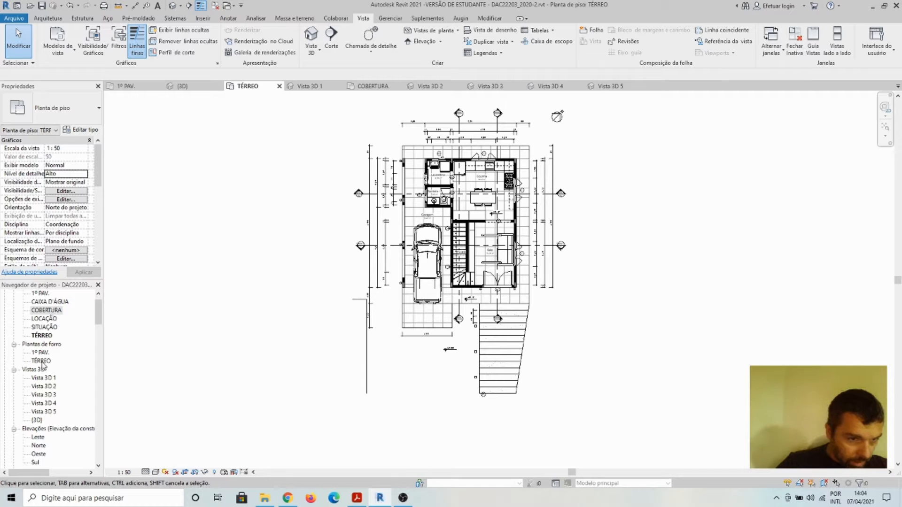
- View the SITUAÇÃO floor plan and return to the TÉRREO floor plan
double_click(44, 327)
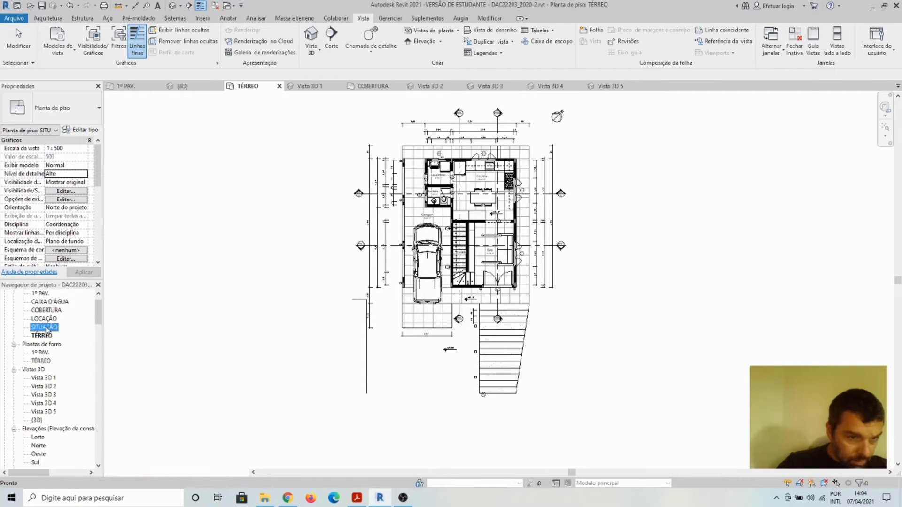
scroll(582, 307, "down", 3)
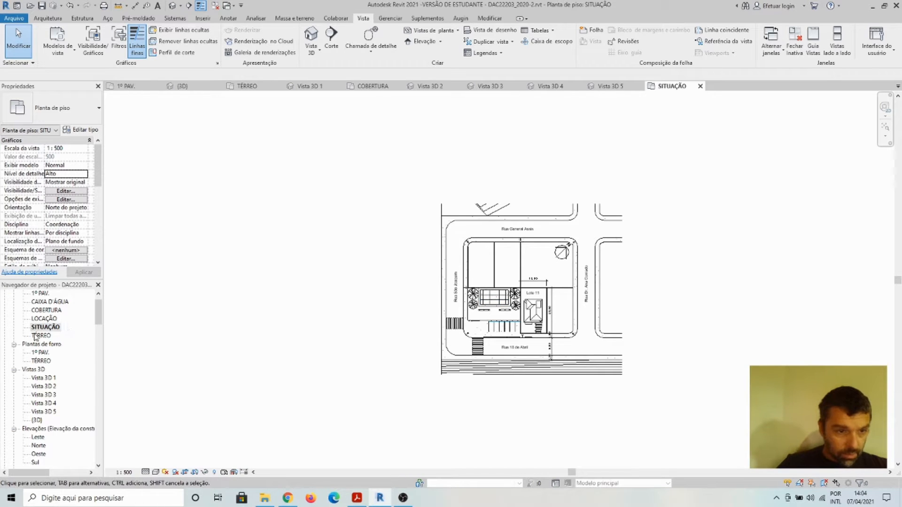
left_click(42, 336)
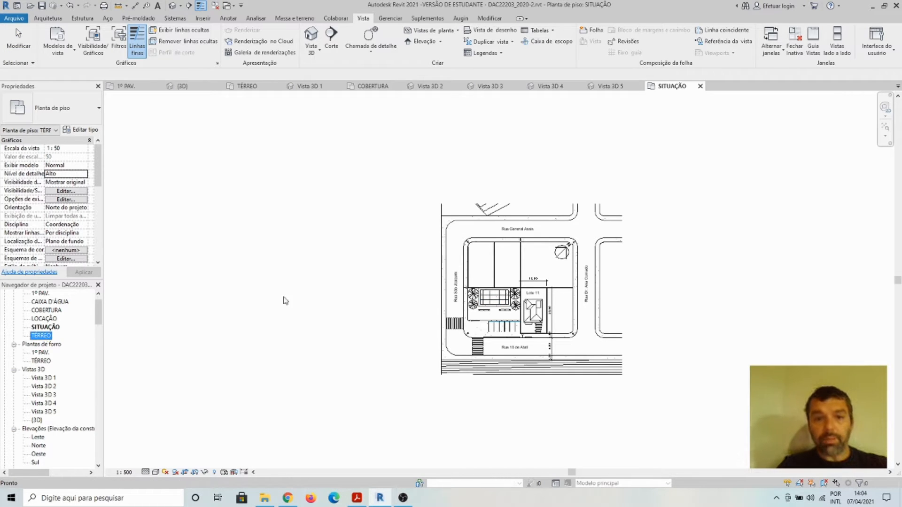
double_click(40, 336)
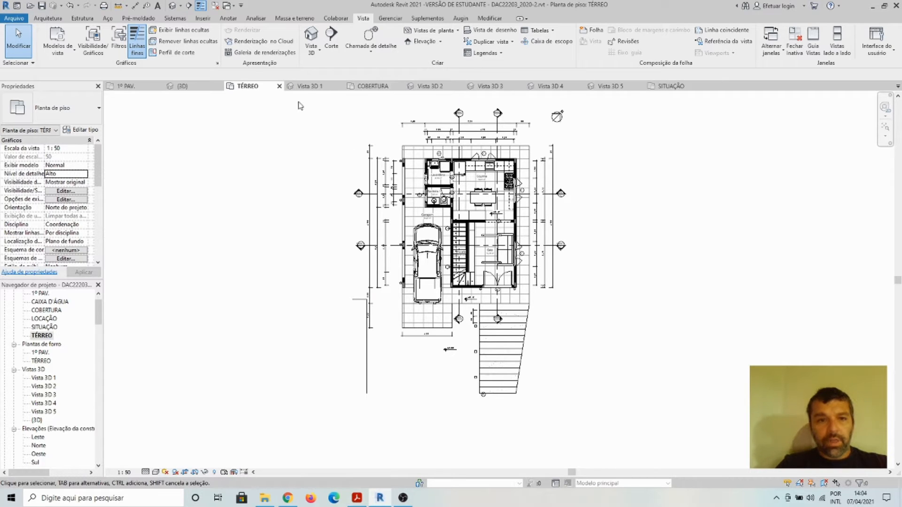
- Return to Vista 3D 1 and open its sun settings
left_click(308, 87)
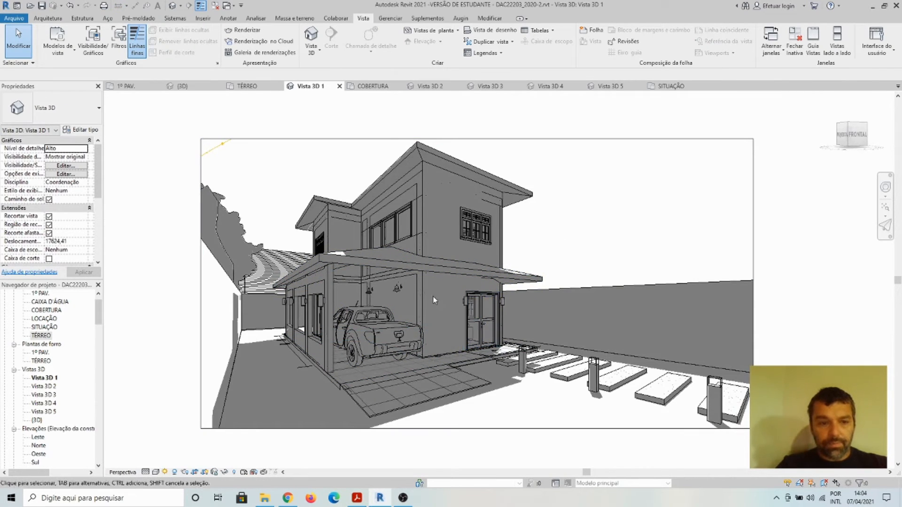
left_click(166, 472)
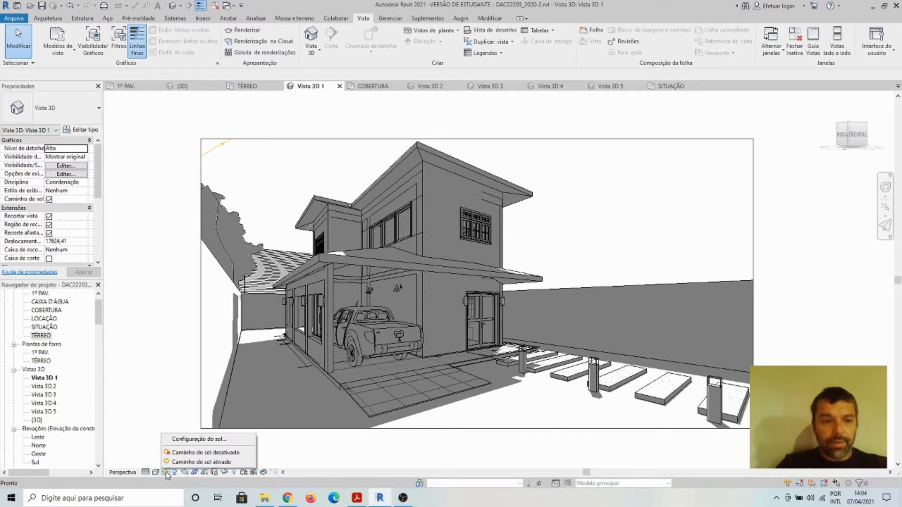
left_click(194, 441)
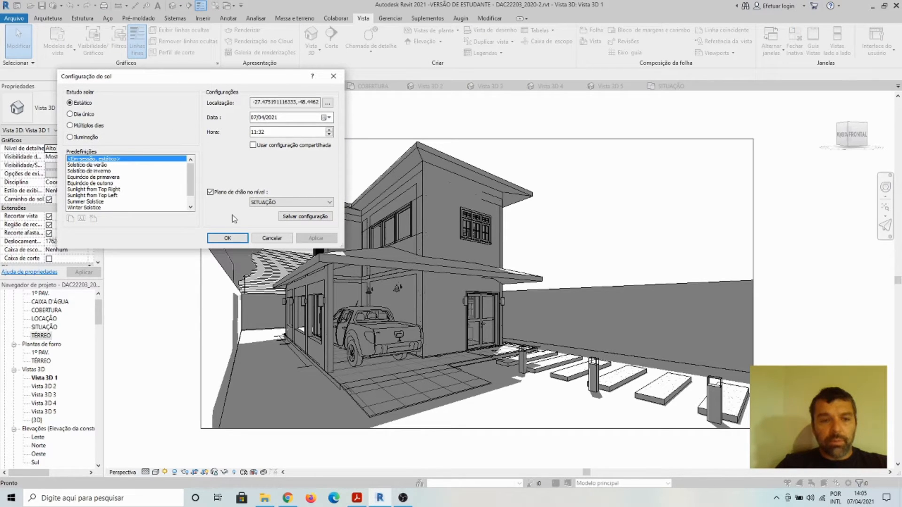
left_click(404, 499)
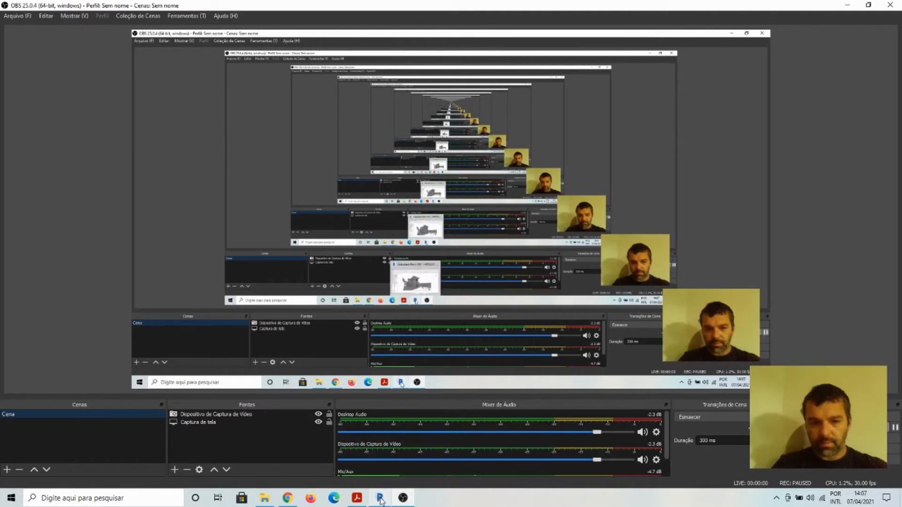
left_click(381, 499)
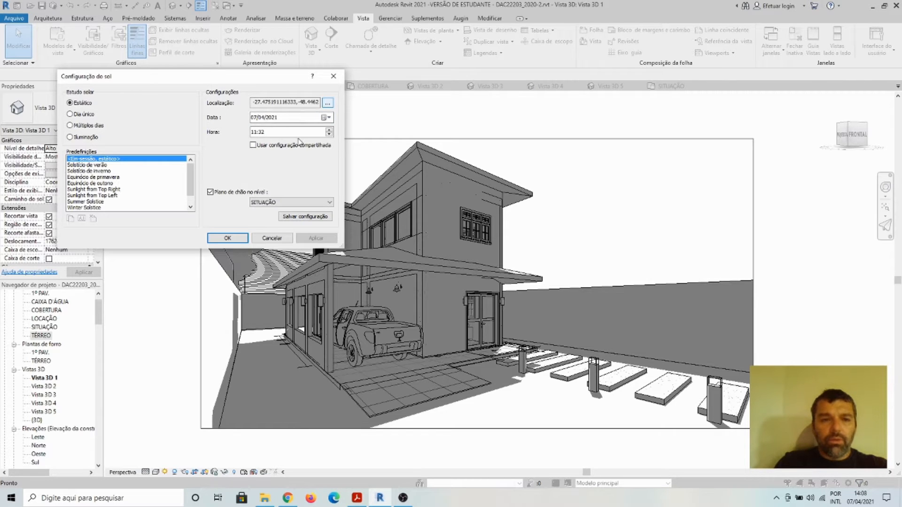
- Set the static sun study's date to 06/02/2021 and time to 07:30, and apply the settings
left_click(327, 118)
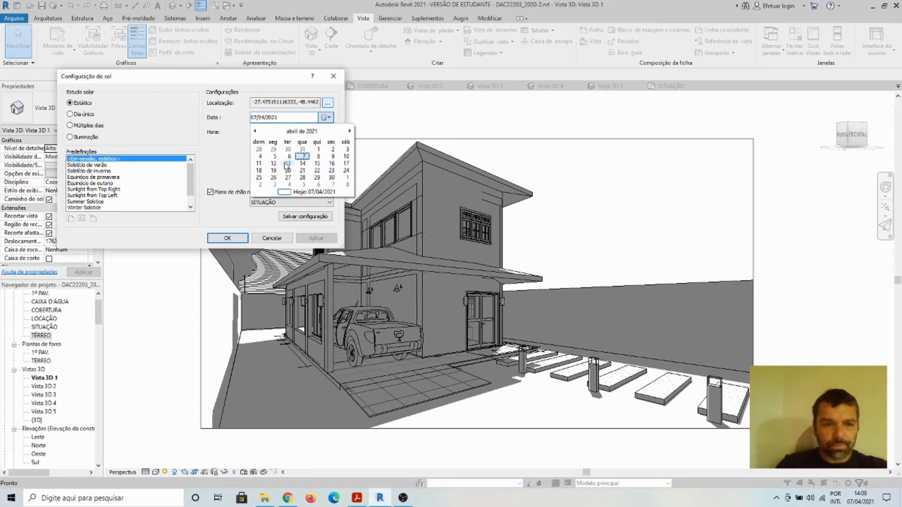
left_click(255, 132)
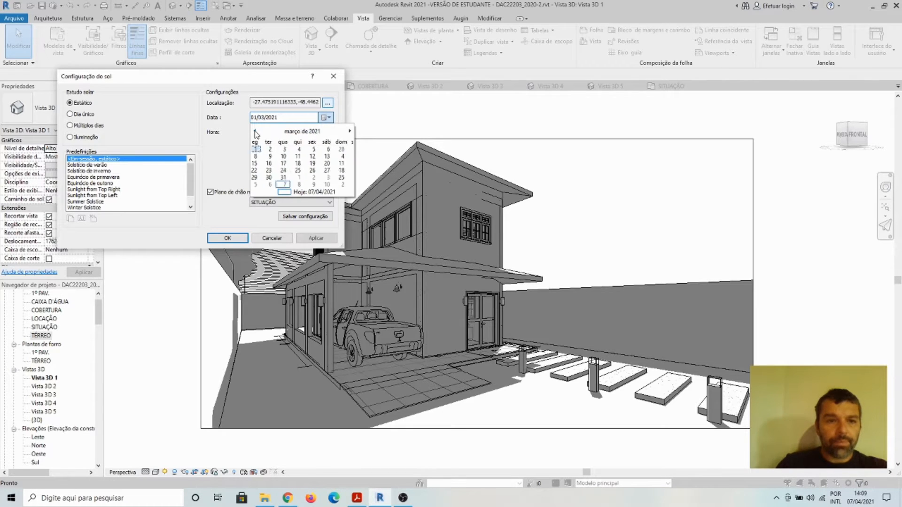
left_click(255, 131)
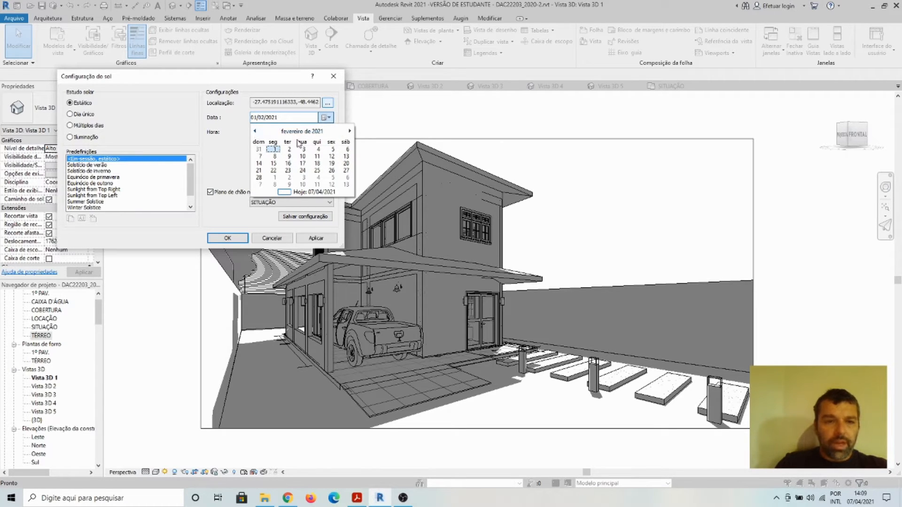
left_click(347, 150)
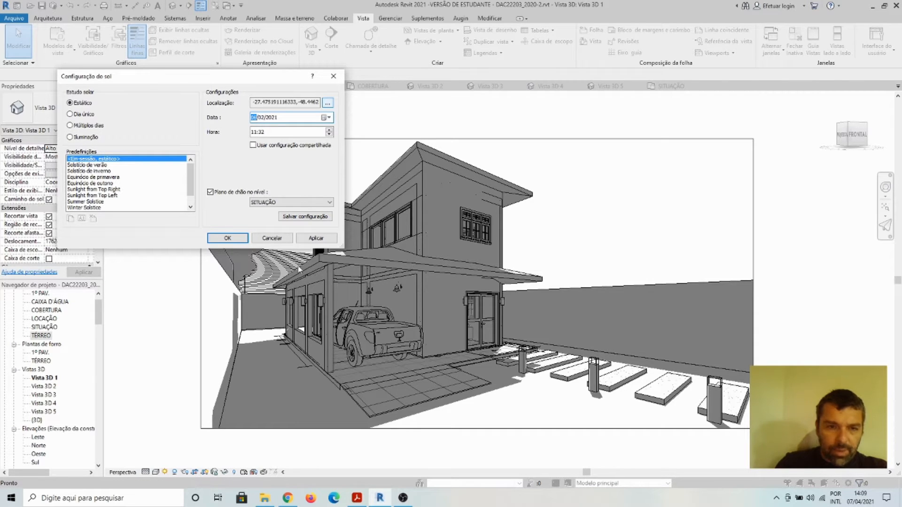
left_click(329, 134)
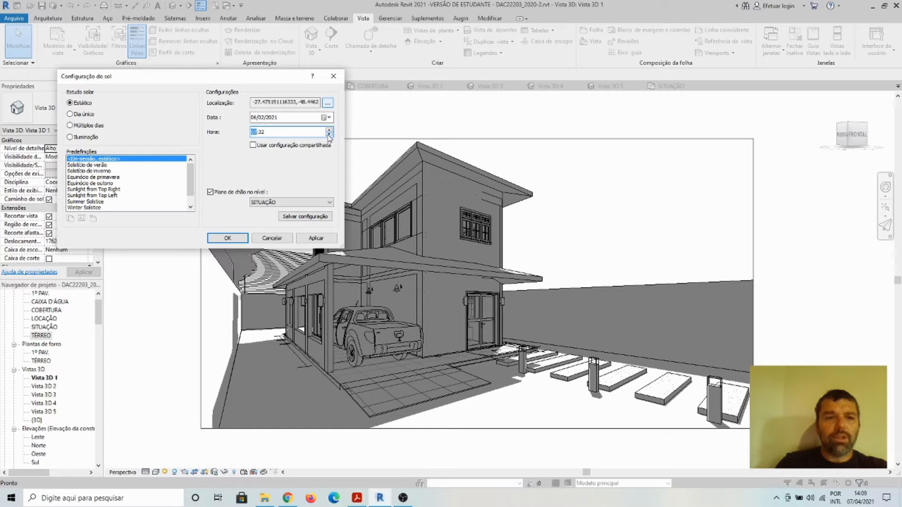
left_click(271, 135)
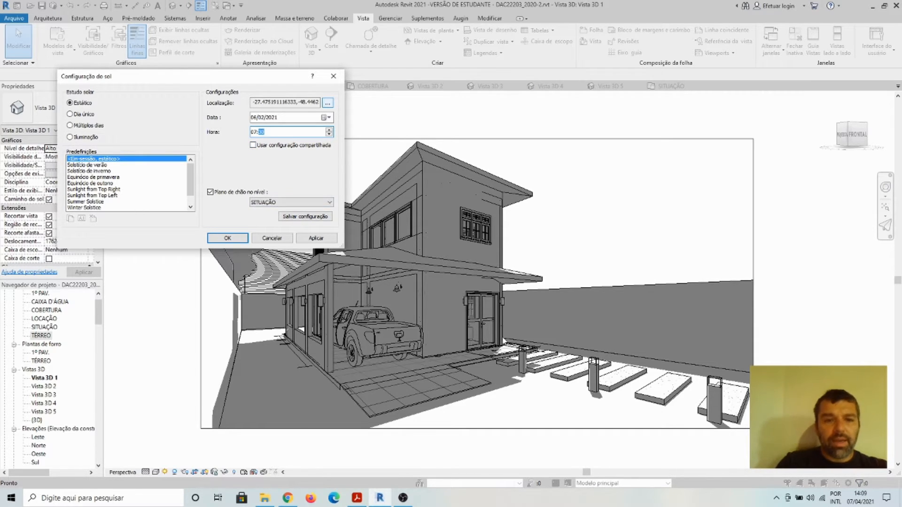
left_click(319, 240)
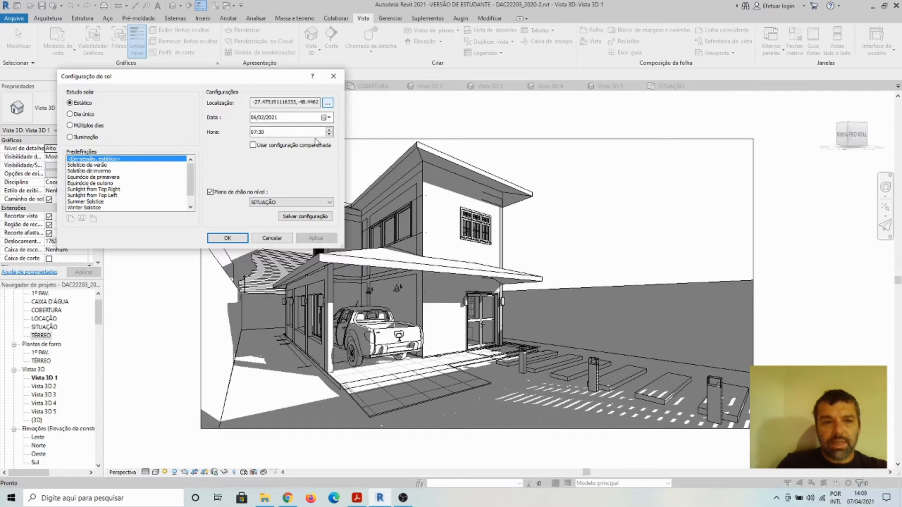
- Change the static sun study's time to 06:30 and apply it to the view
left_click(329, 135)
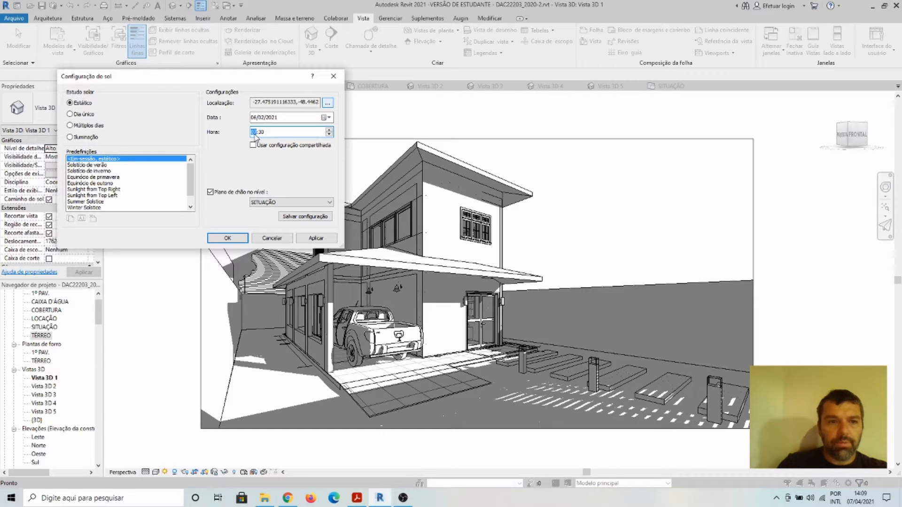
type("10")
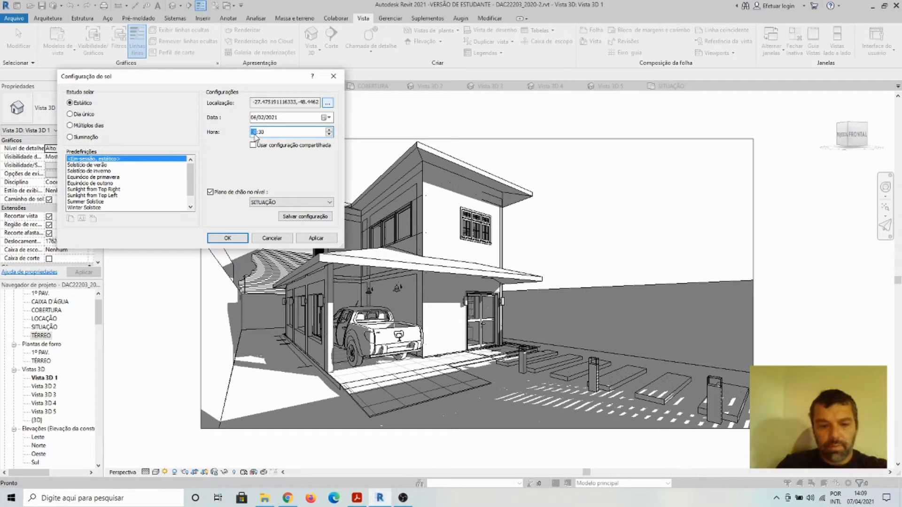
type("06")
left_click(315, 238)
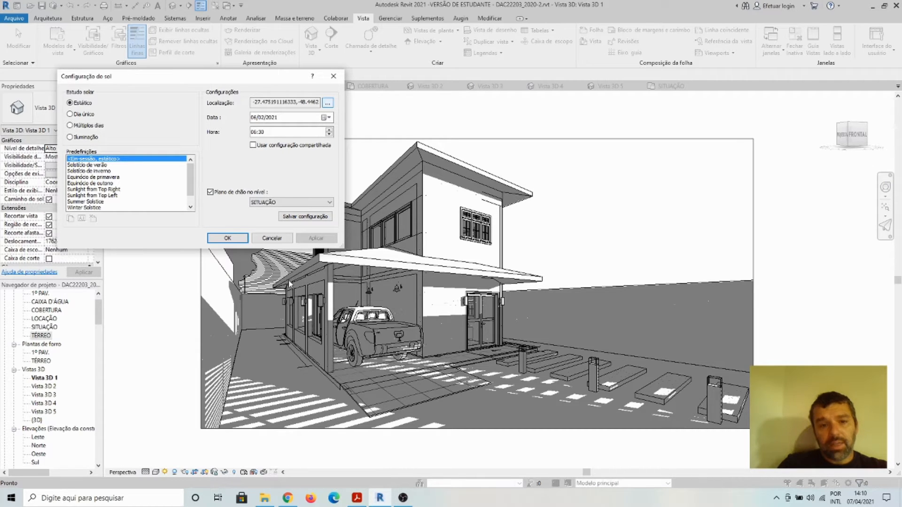
- Apply the static sun study at 07:30 and at 08:30 to compare the shadows in the view
left_click(330, 130)
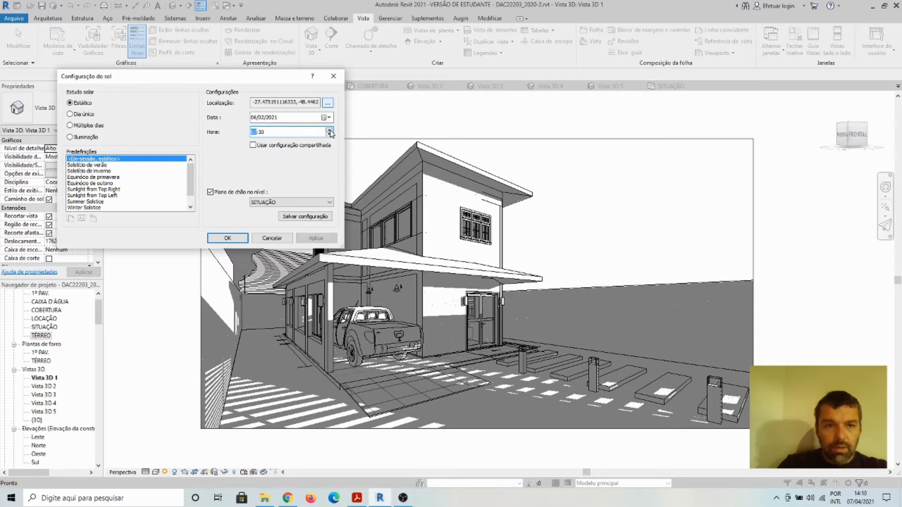
left_click(317, 240)
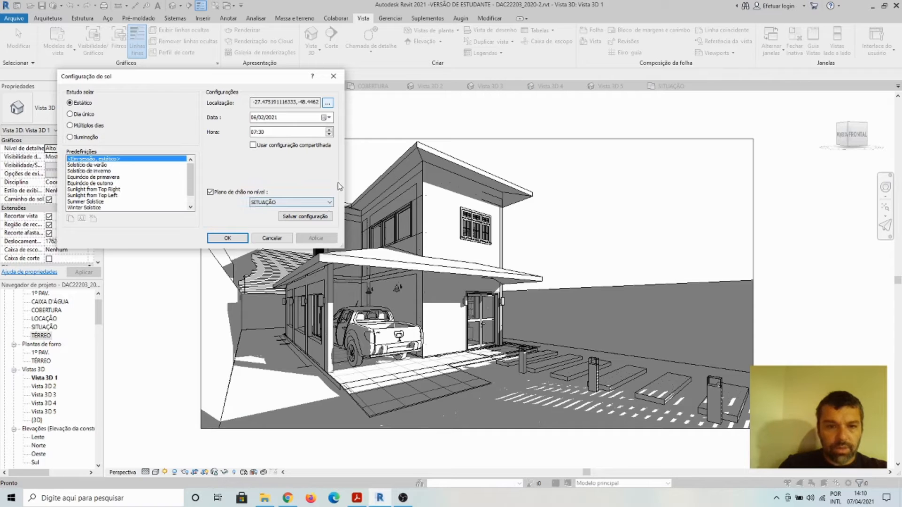
left_click(330, 130)
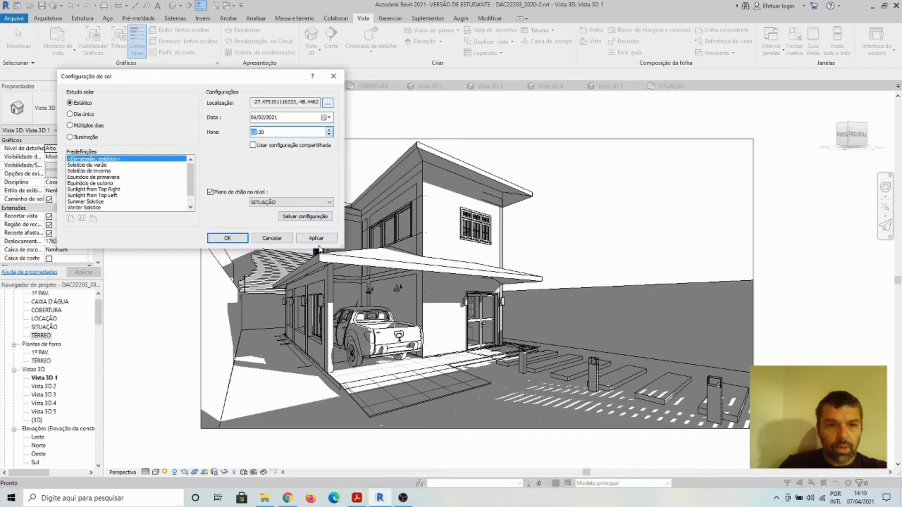
left_click(318, 239)
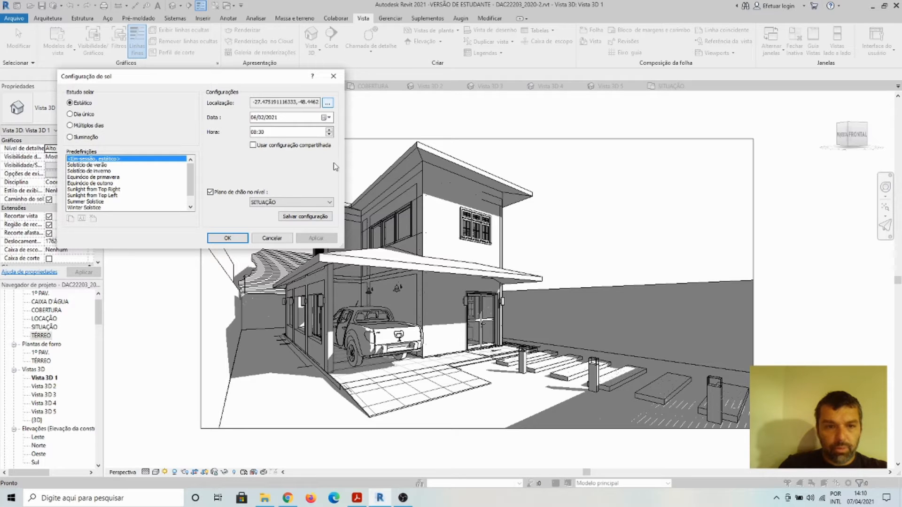
- Set the static sun study's time to 07:30 and its ground plane level to TÉRREO, and accept the sun settings
left_click(330, 130)
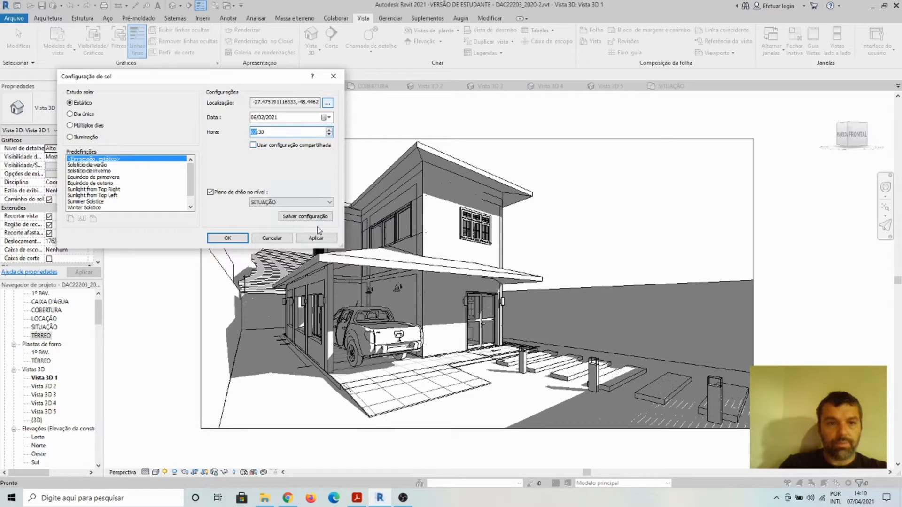
left_click(317, 239)
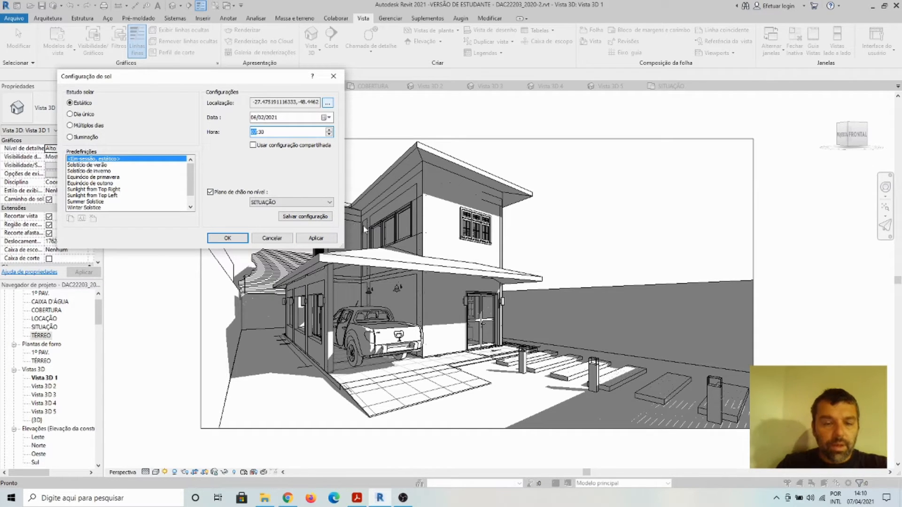
left_click(329, 203)
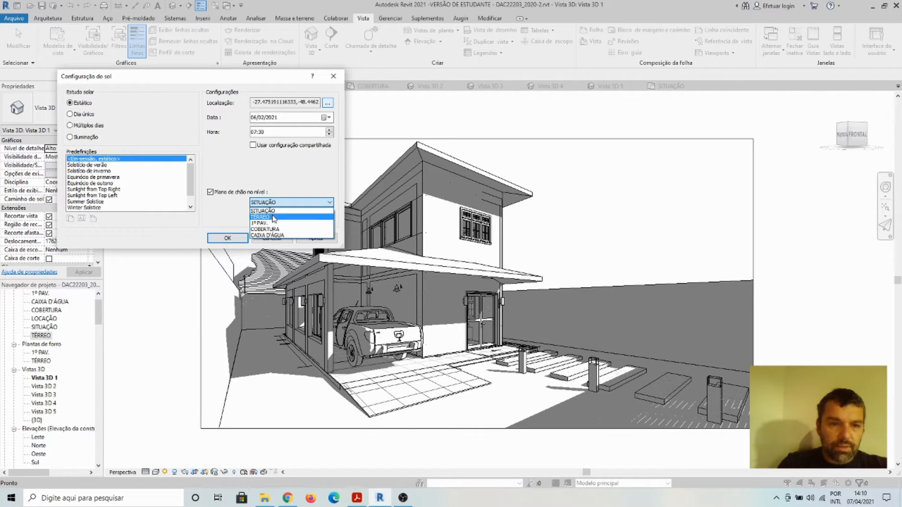
left_click(276, 218)
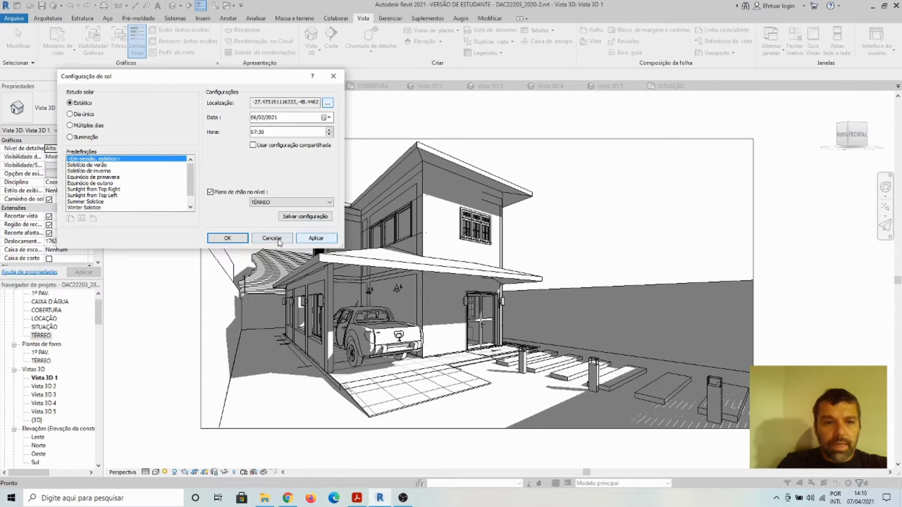
left_click(316, 239)
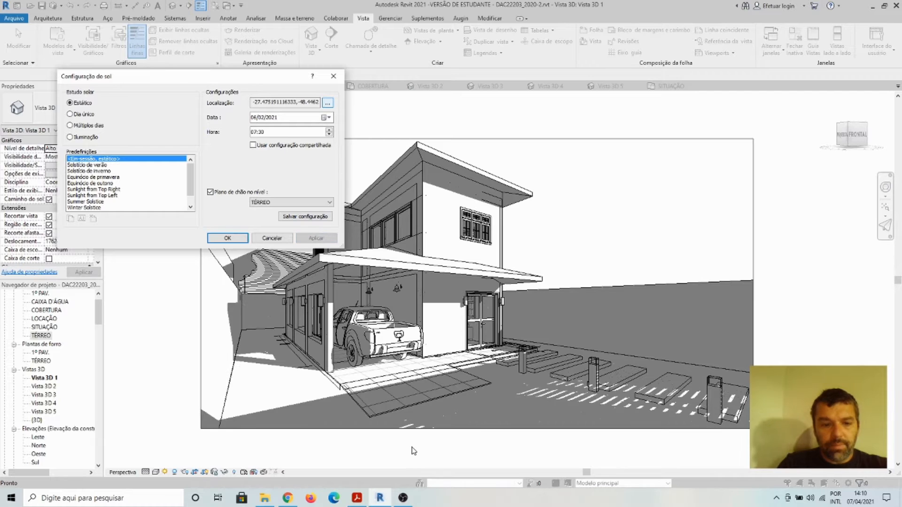
left_click(379, 499)
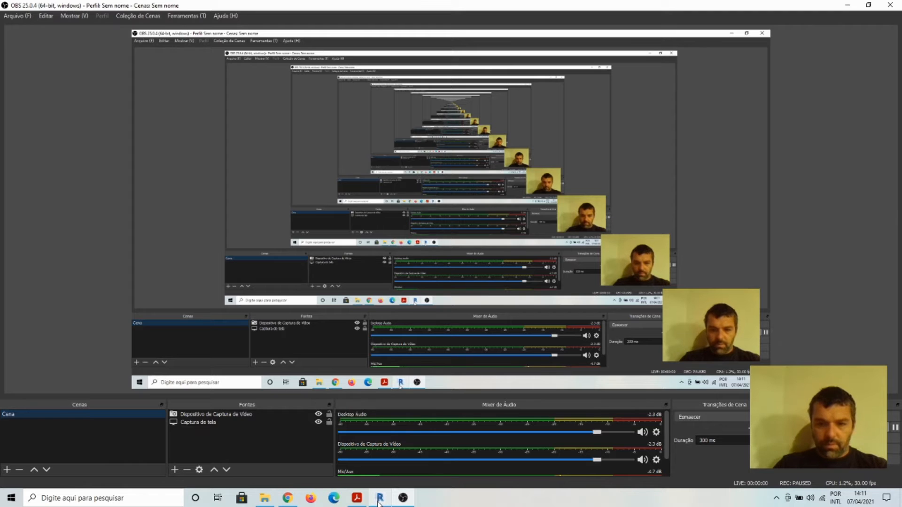
left_click(379, 499)
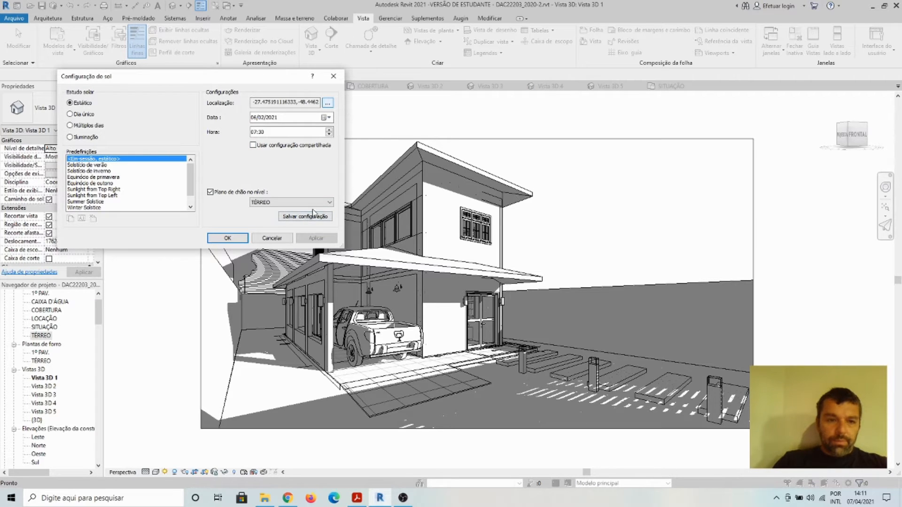
left_click(226, 238)
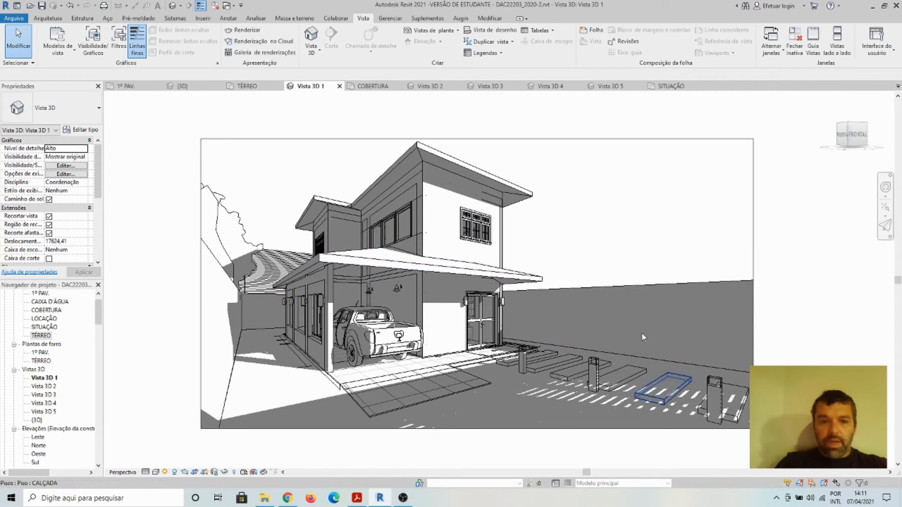
left_click(156, 473)
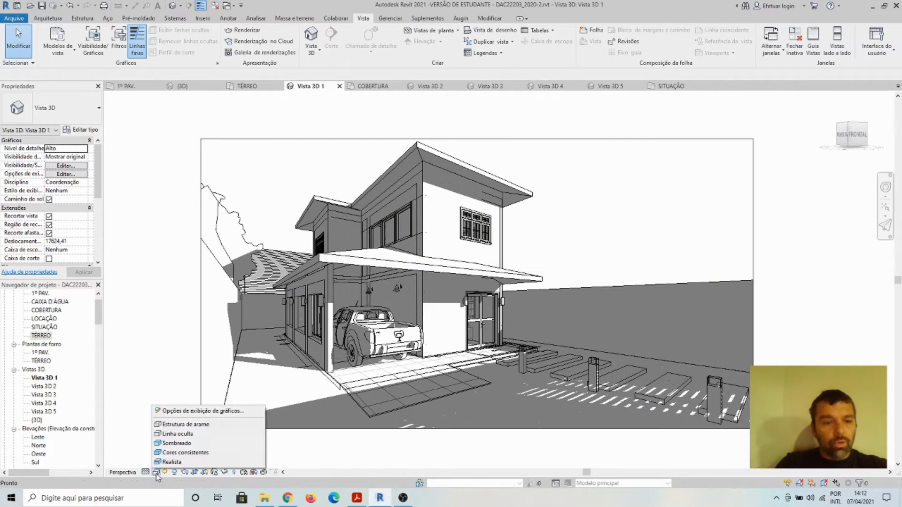
left_click(156, 474)
left_click(156, 474)
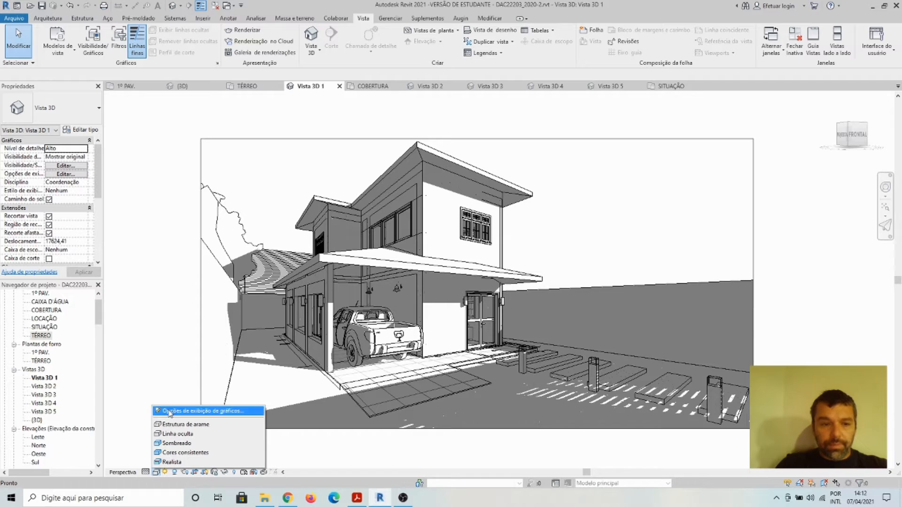
left_click(138, 388)
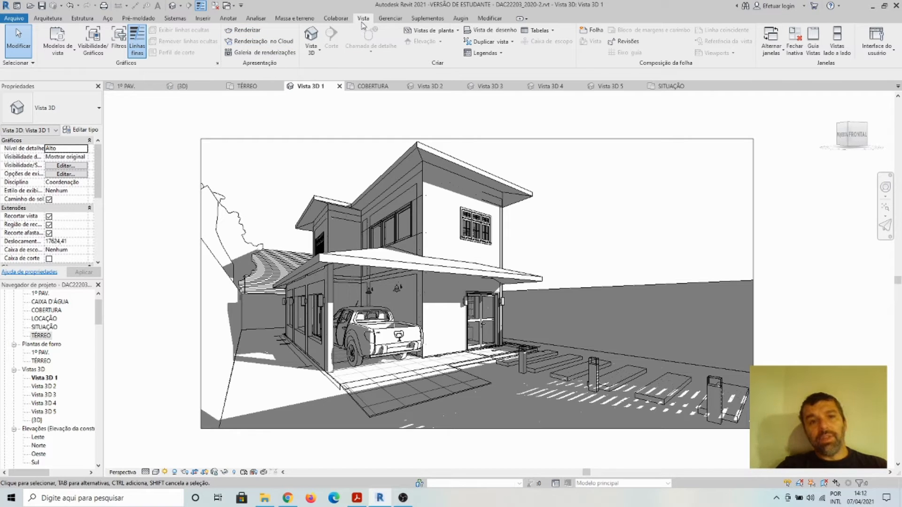
- Open the rendering settings for Vista 3D 1 and set the render quality to Alta
left_click(244, 31)
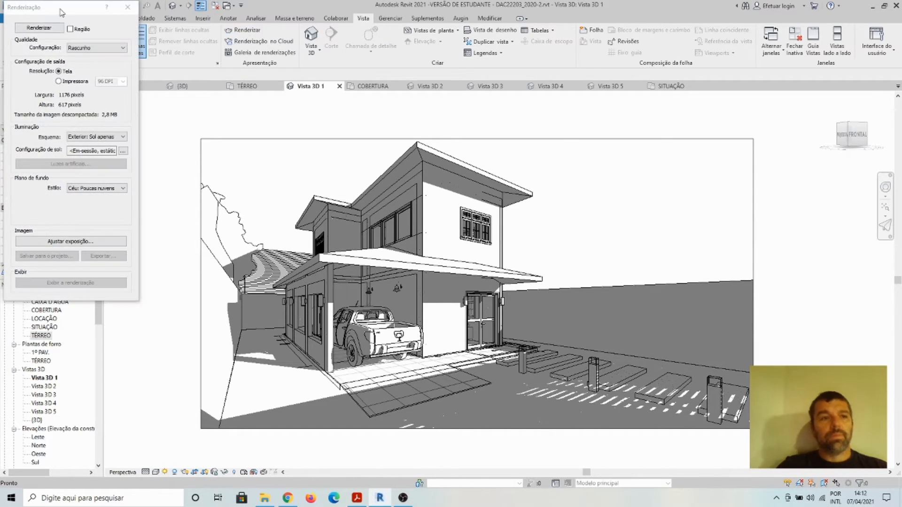
left_click_drag(61, 12, 169, 112)
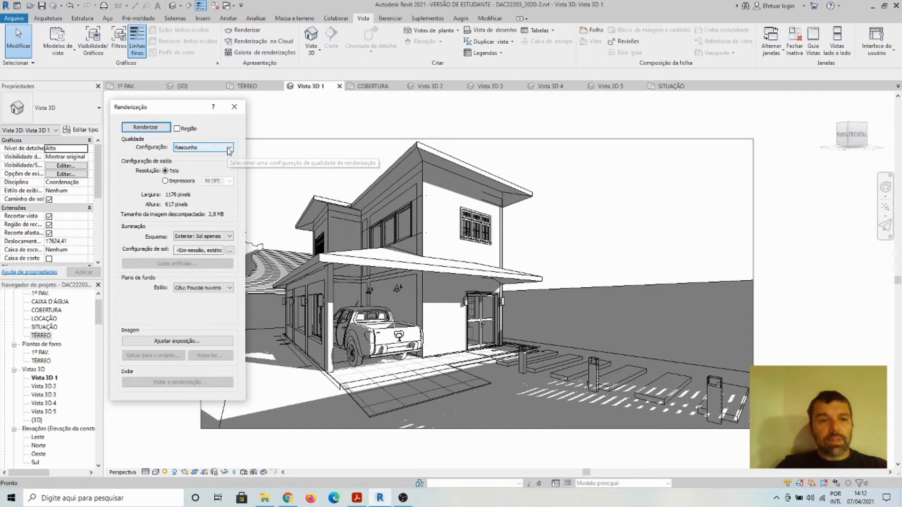
left_click(214, 148)
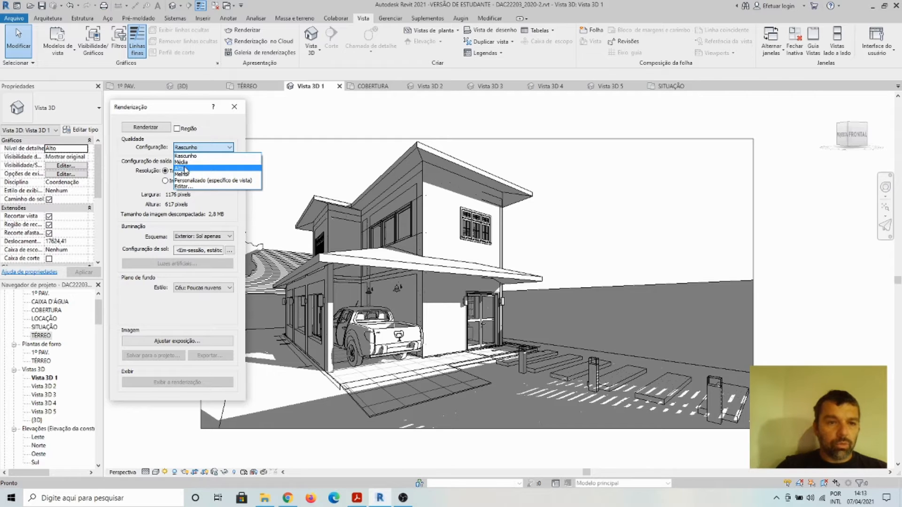
left_click(185, 169)
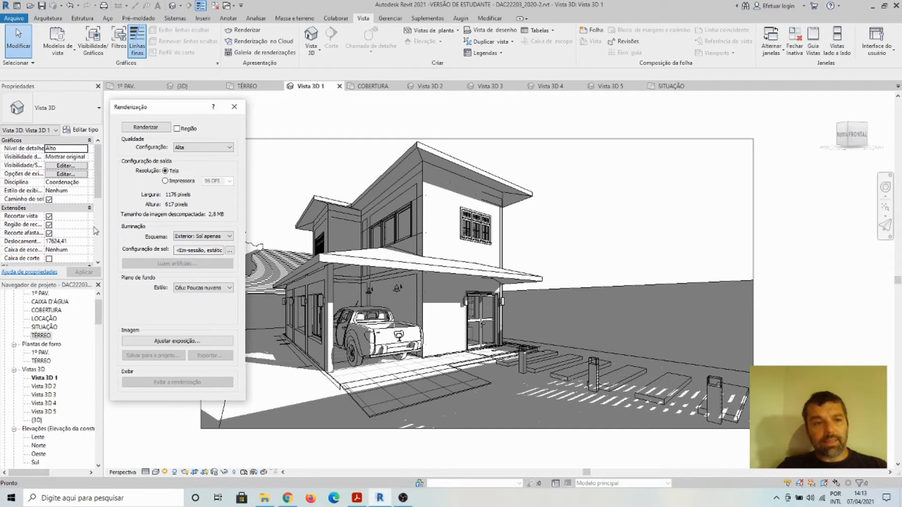
- Review the lighting schemes, keeping Exterior: Sol apenas, and check the rendering's sun settings without changing them
left_click(230, 238)
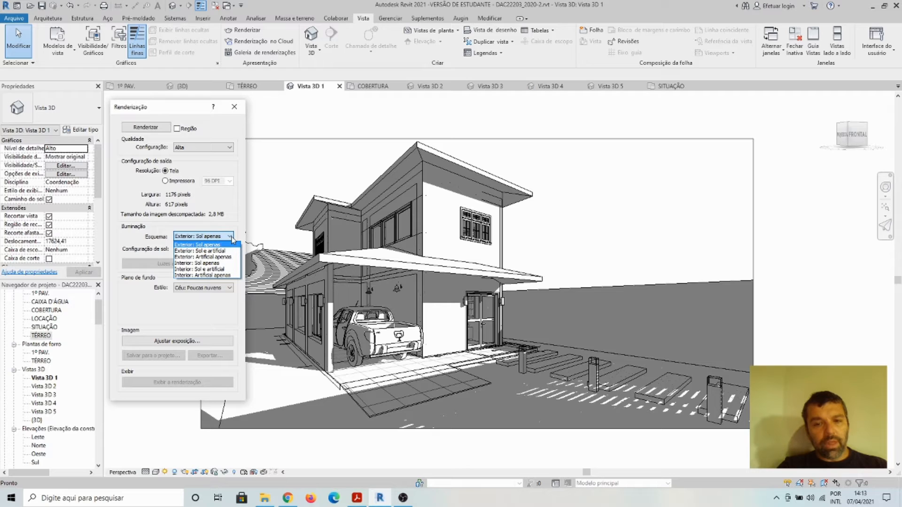
left_click(210, 246)
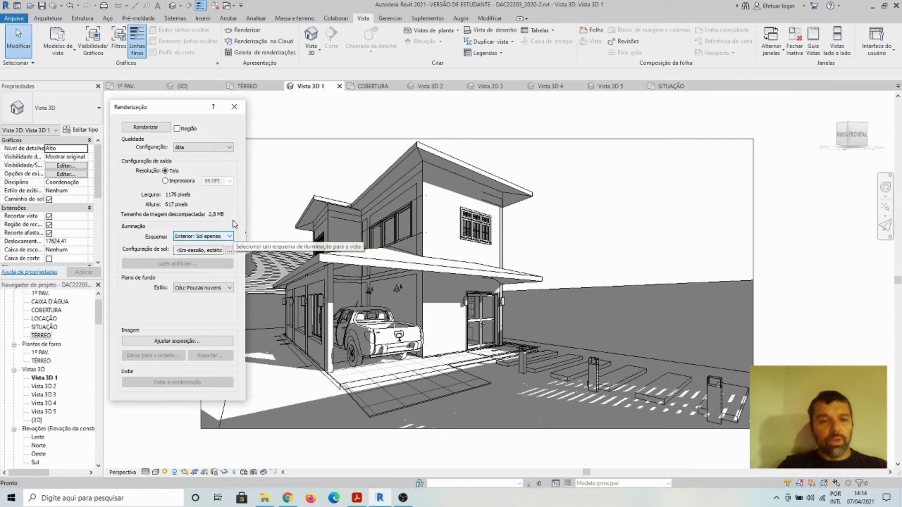
left_click(231, 237)
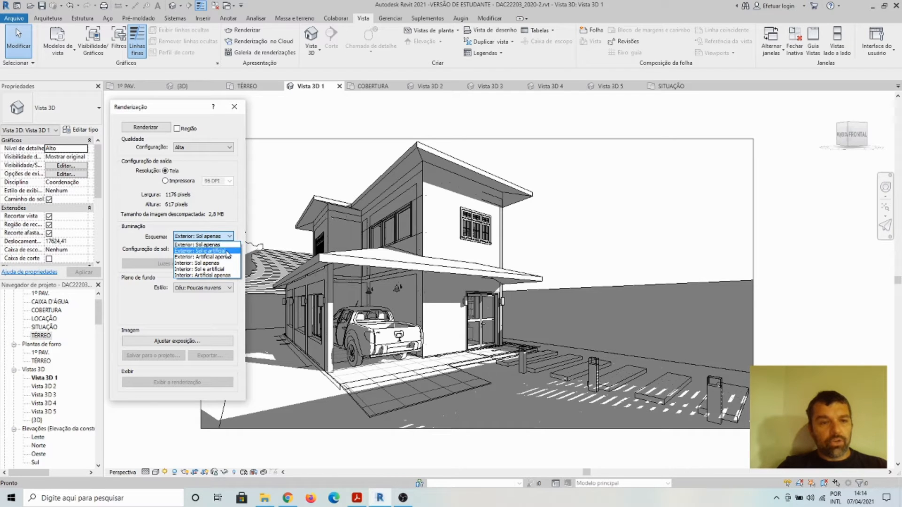
left_click(227, 237)
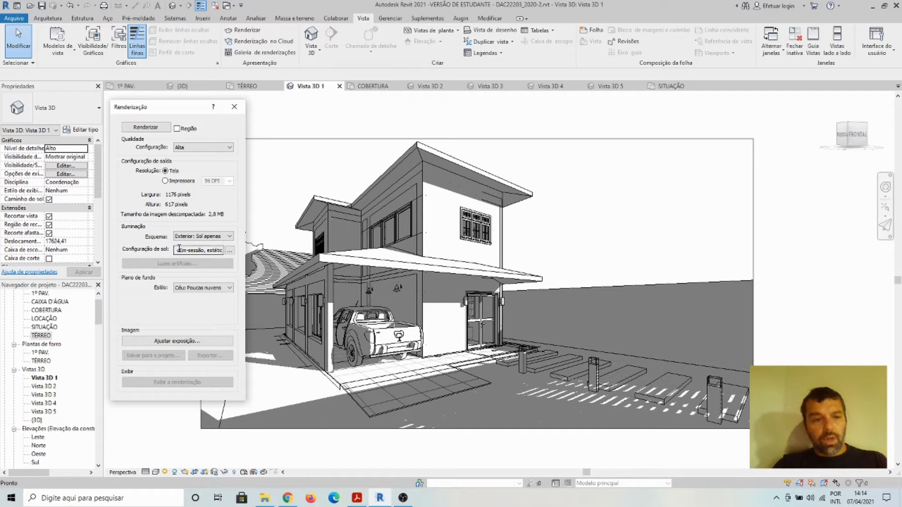
left_click(231, 251)
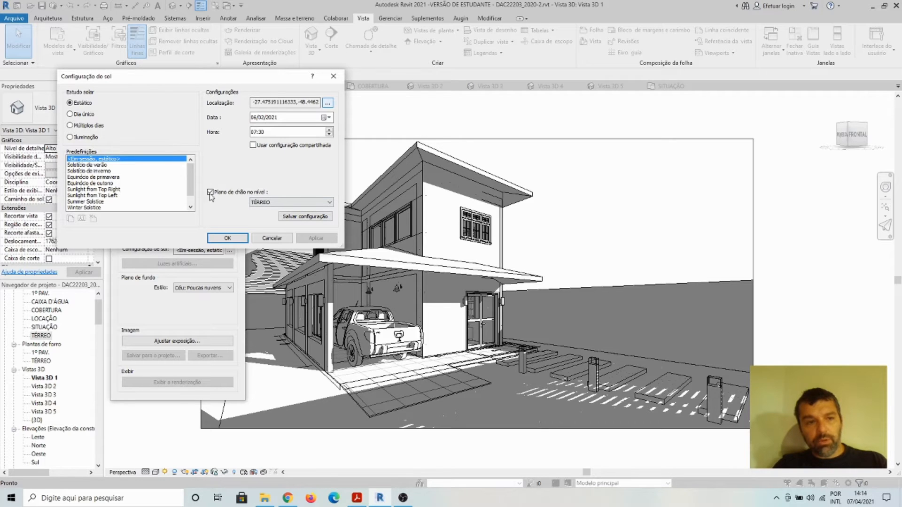
left_click(277, 238)
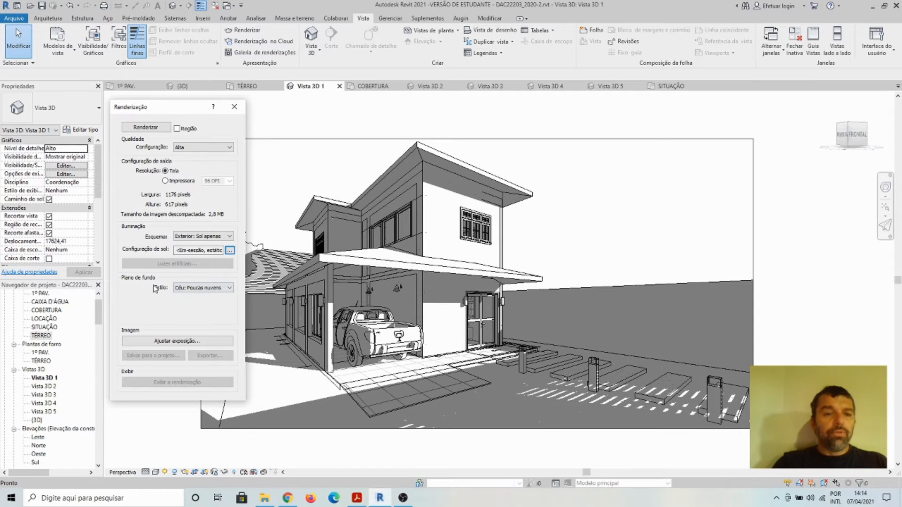
- Choose Céu: Poucas nuvens as the background style and render Vista 3D 1
left_click(230, 289)
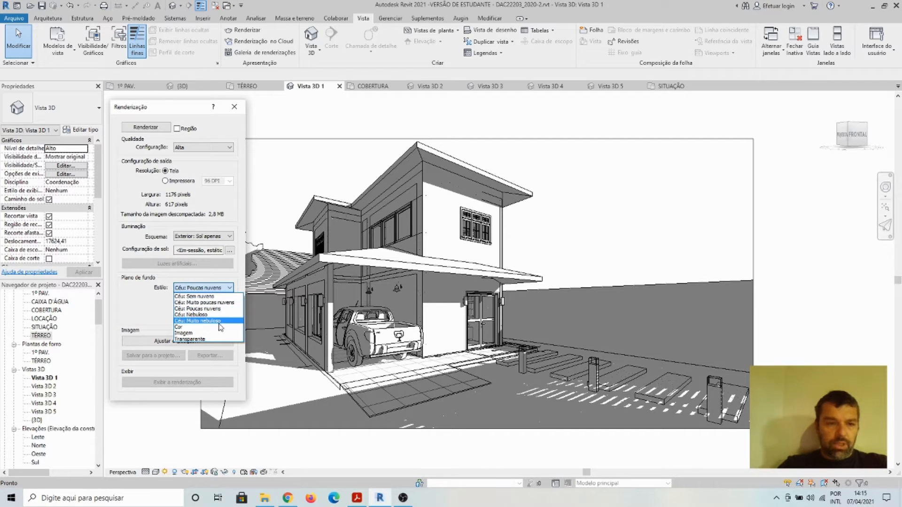
left_click(215, 309)
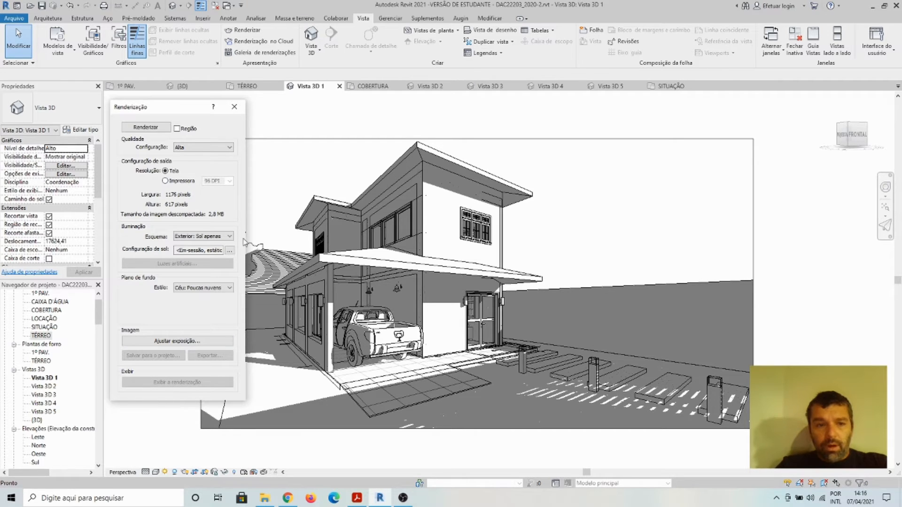
left_click(152, 129)
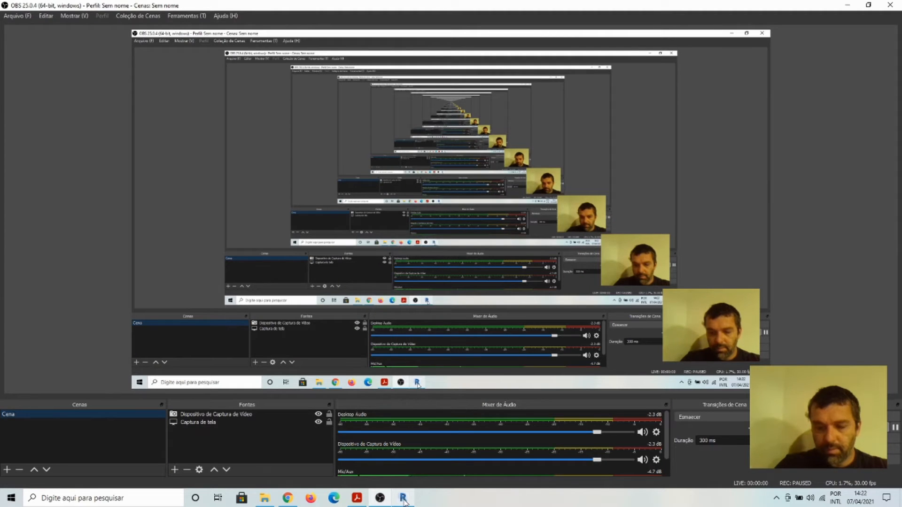
left_click(403, 499)
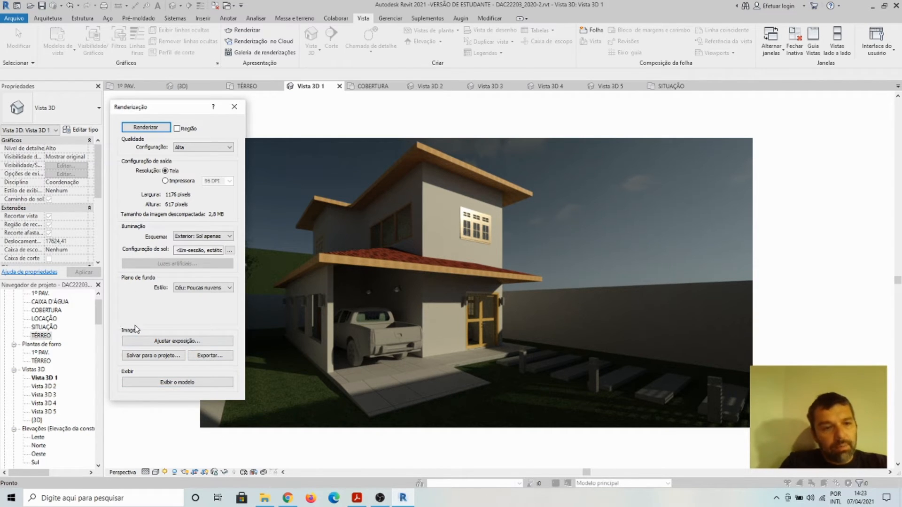
- Review the exposure controls of the rendered image and leave them without changes
left_click(162, 343)
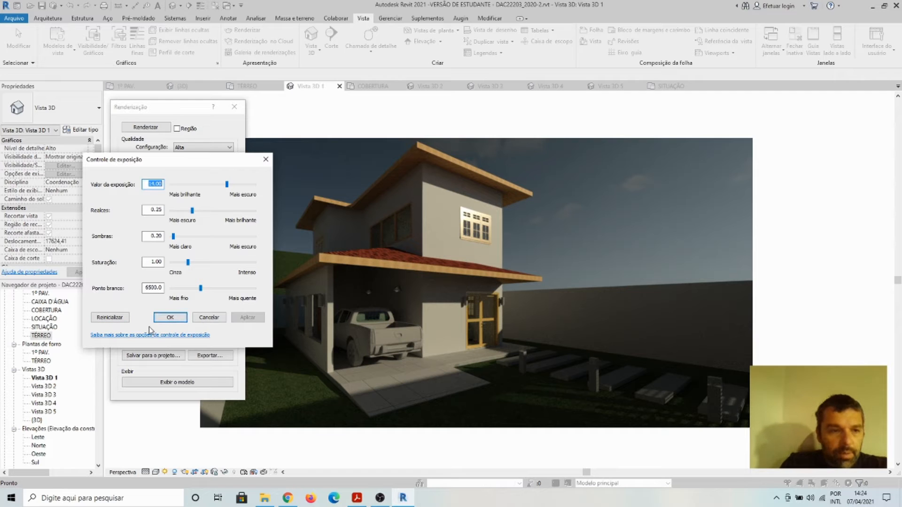
left_click(207, 319)
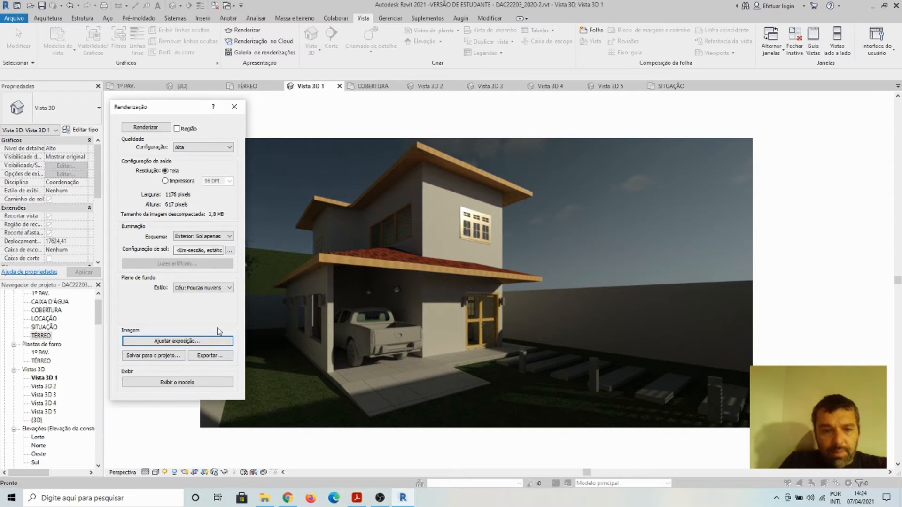
- Save the rendered image to the project as Render 1 and expand the Renderizações branch of the project browser
left_click(155, 358)
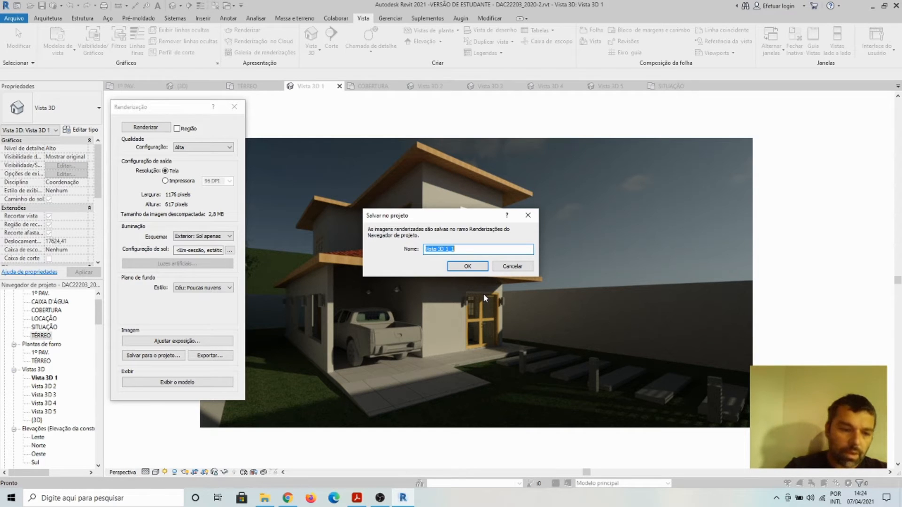
type("Re")
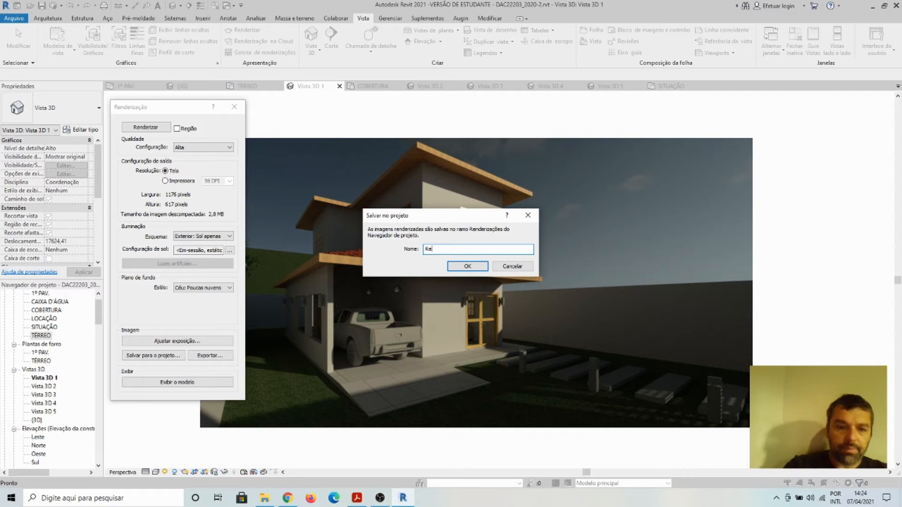
type("nder")
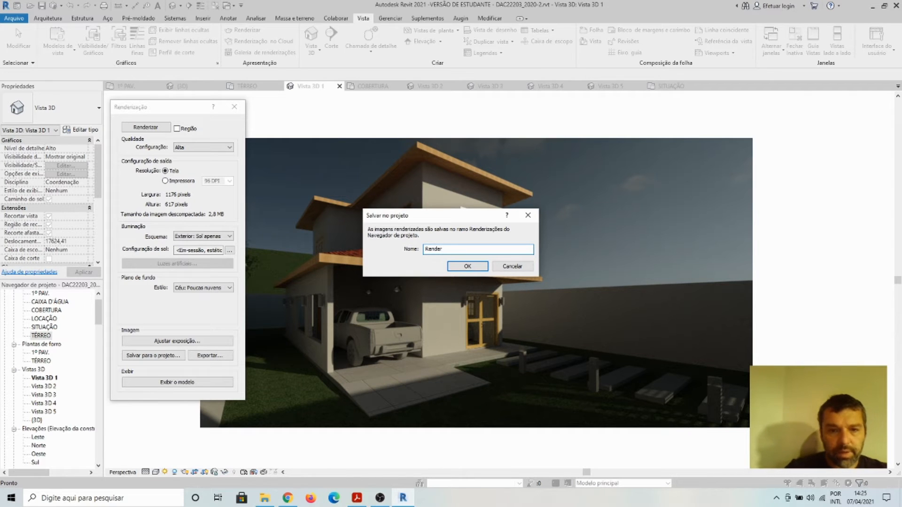
type(" 1")
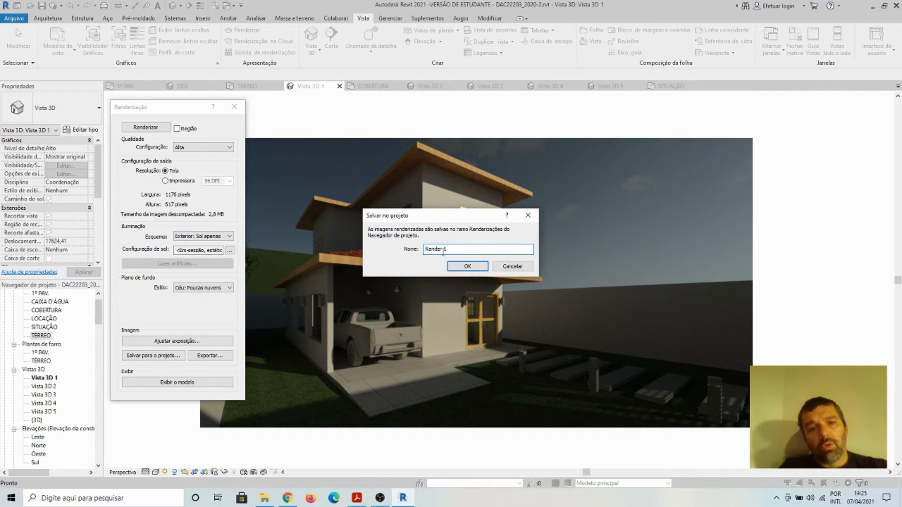
left_click(468, 266)
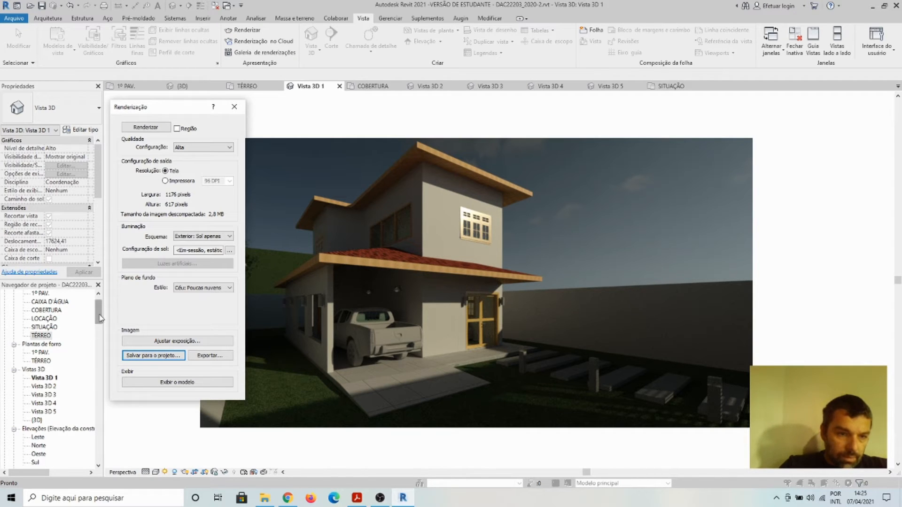
left_click_drag(98, 318, 98, 340)
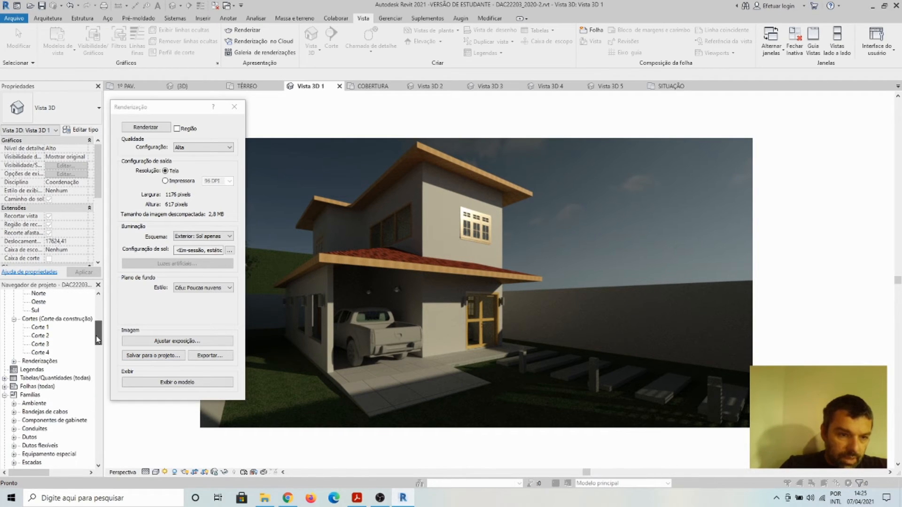
left_click(14, 361)
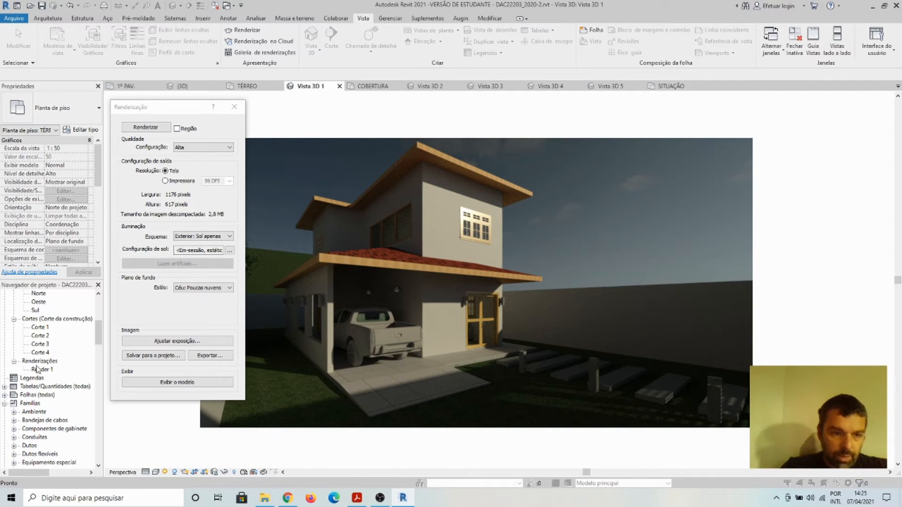
- Review the file formats offered for exporting the rendered image and leave without exporting it
left_click(216, 358)
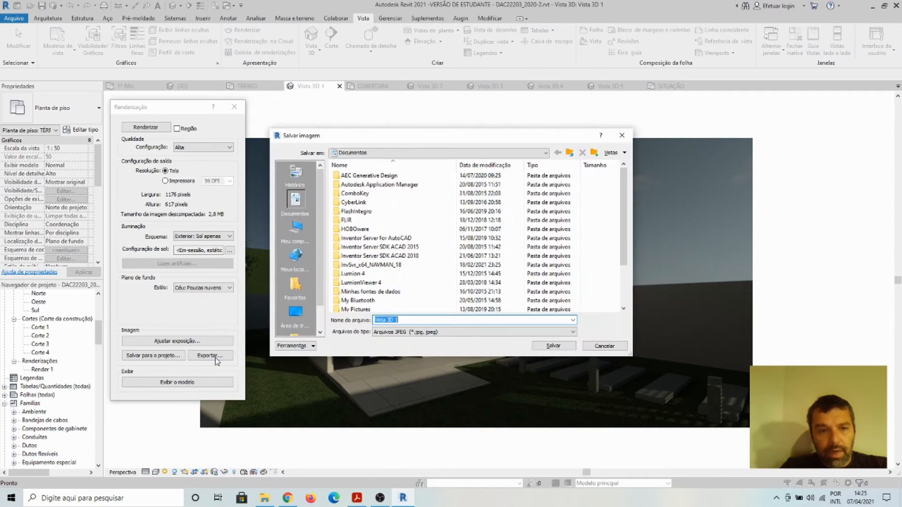
left_click(573, 332)
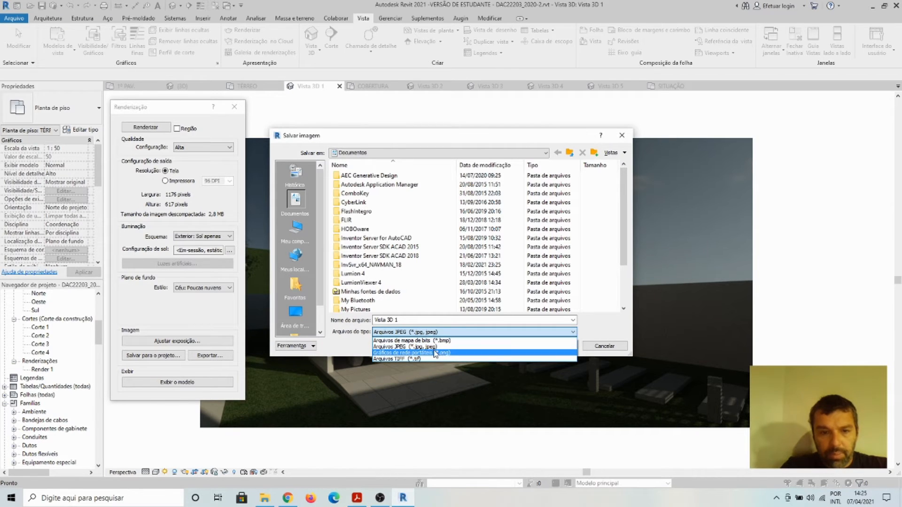
left_click(603, 318)
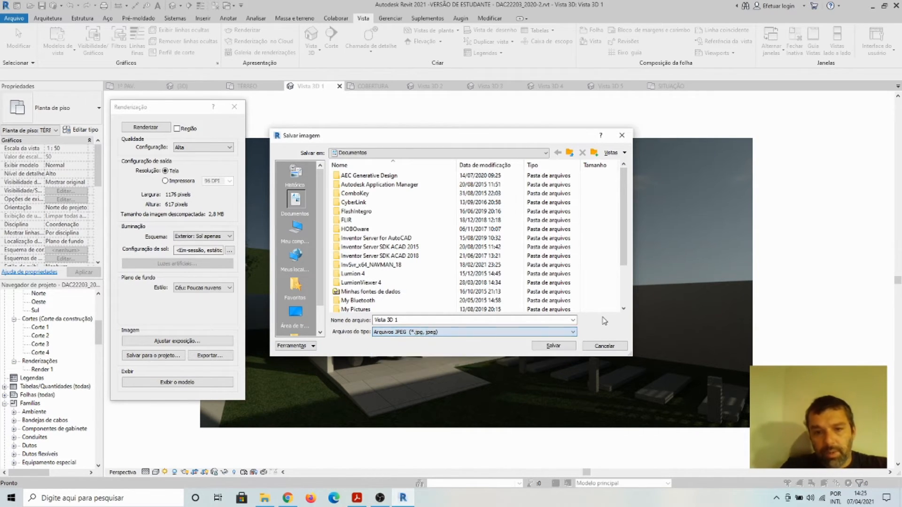
left_click(604, 346)
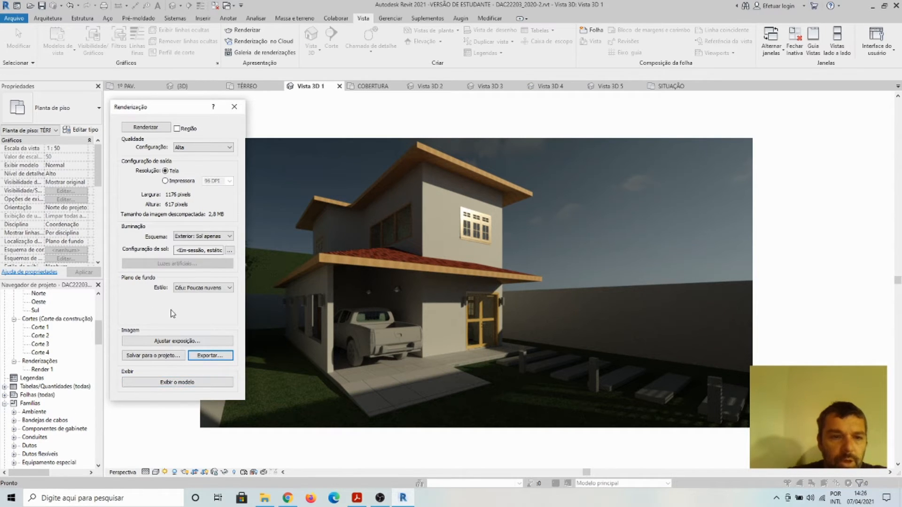
- Close the rendering settings and the Vista 3D 1 view, dismissing the reminder to save the project
left_click(234, 107)
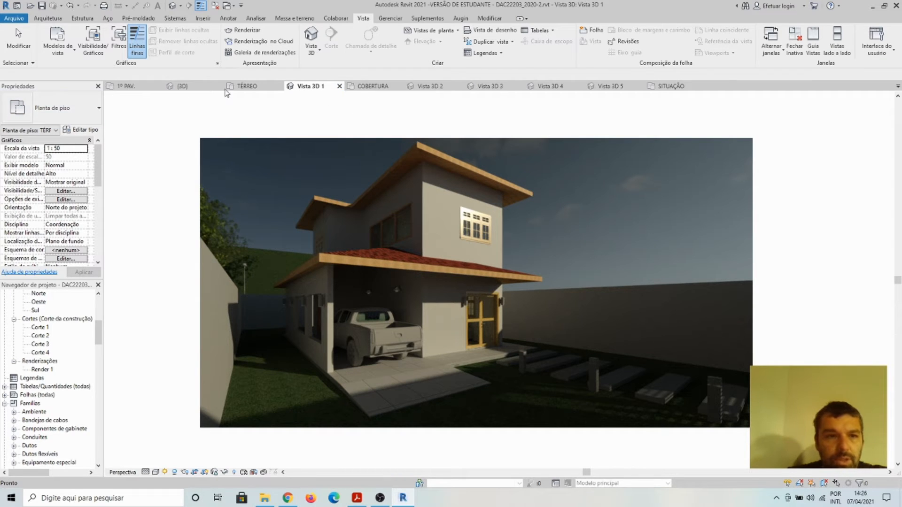
left_click(340, 86)
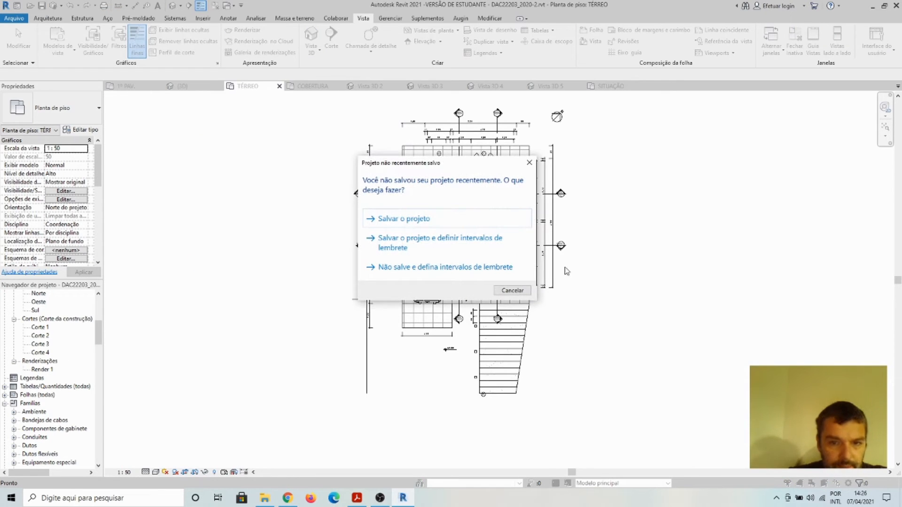
left_click(529, 290)
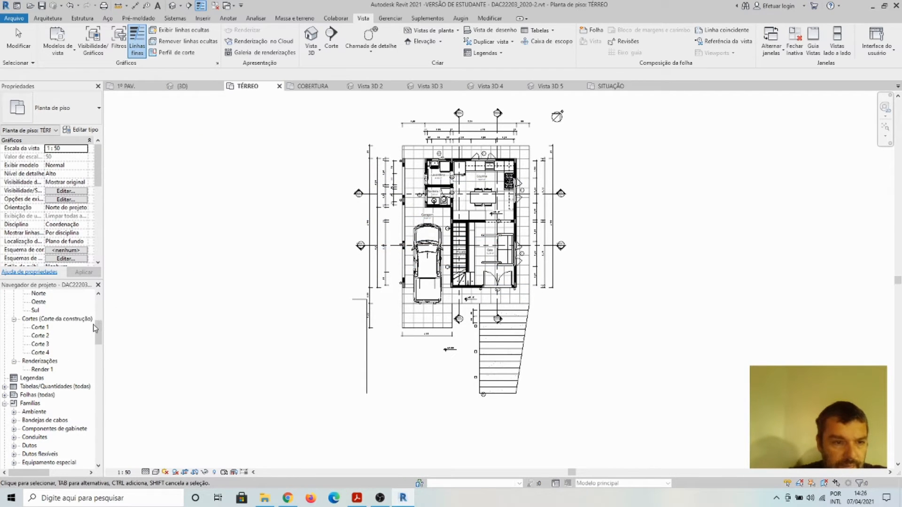
- View Vista 3D 1 and the saved Render 1 image from the project browser, and close both views
left_click_drag(100, 332, 100, 317)
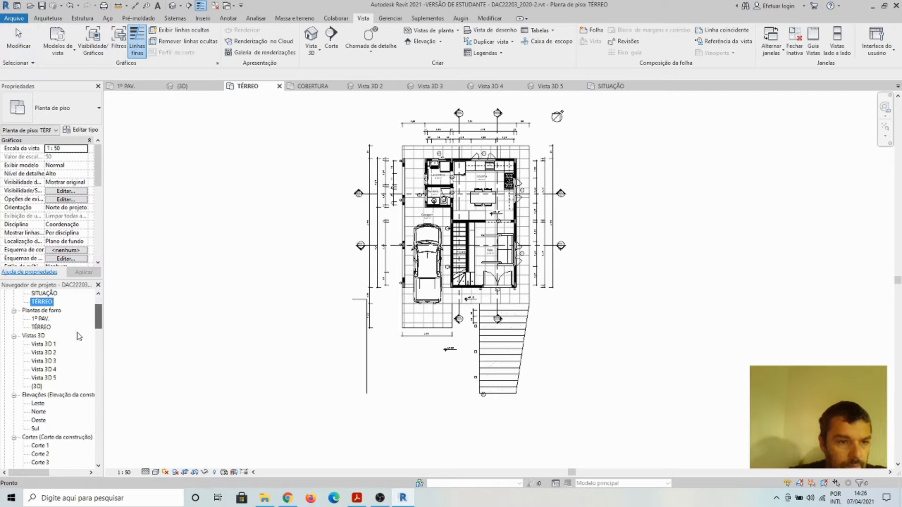
double_click(45, 345)
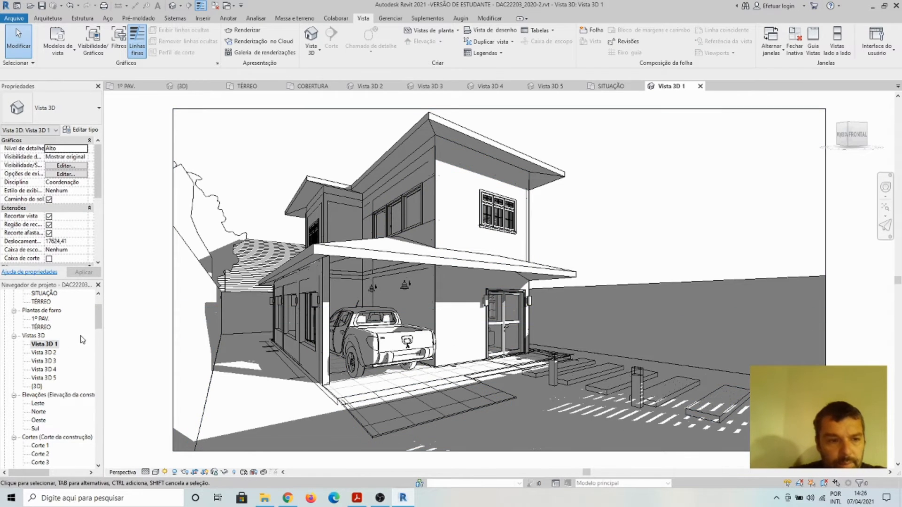
left_click_drag(98, 317, 98, 338)
double_click(42, 335)
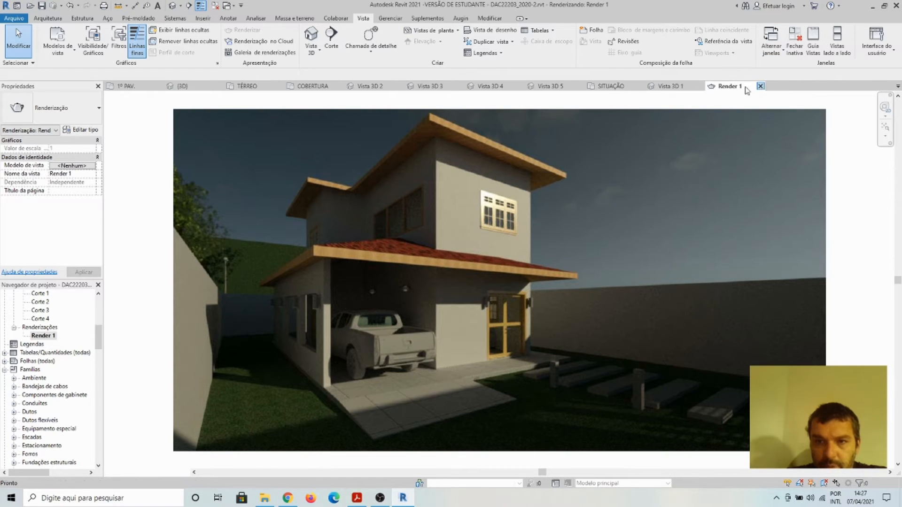
left_click(760, 86)
left_click(702, 86)
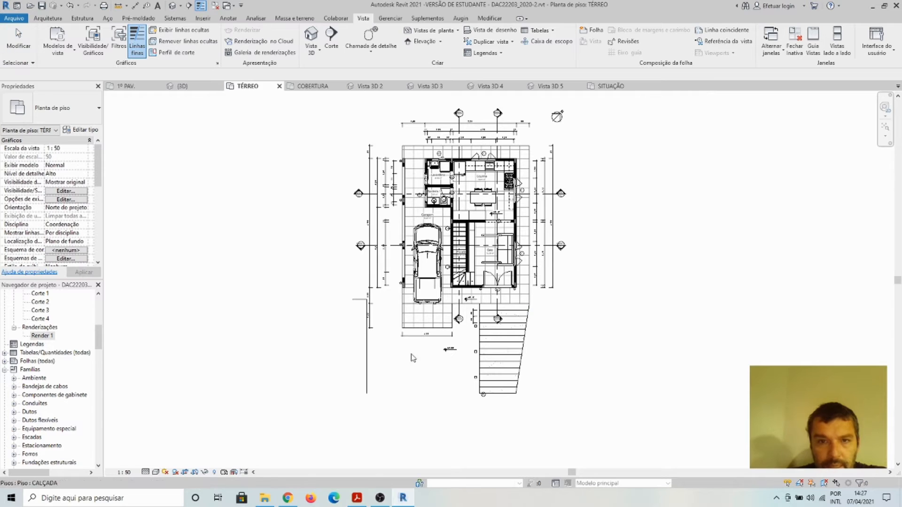
- Look through the perspective views Vista 3D 2, Vista 3D 3, Vista 3D 4 and Vista 3D 5
left_click(368, 91)
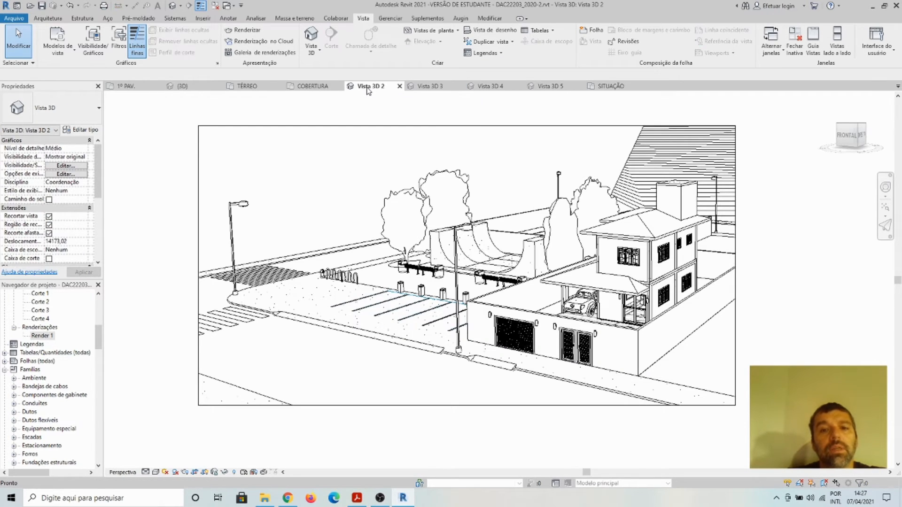
left_click(423, 89)
left_click(485, 88)
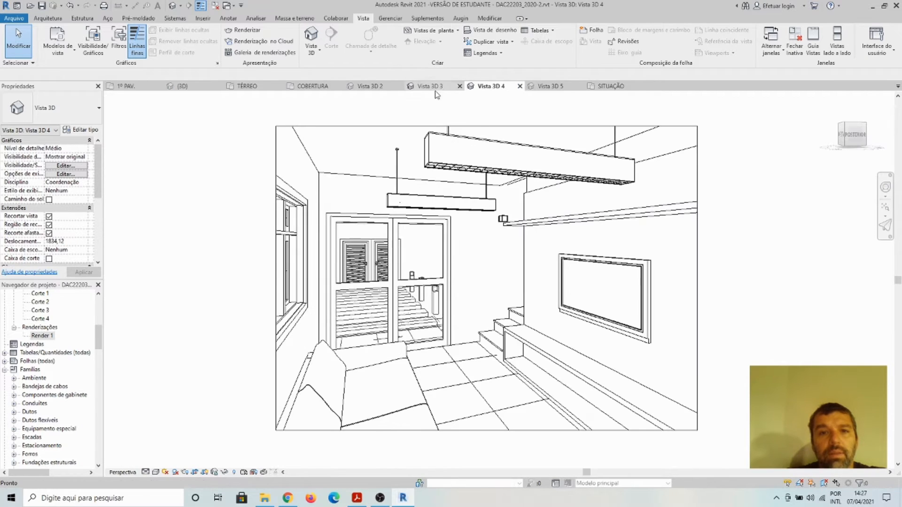
left_click(559, 88)
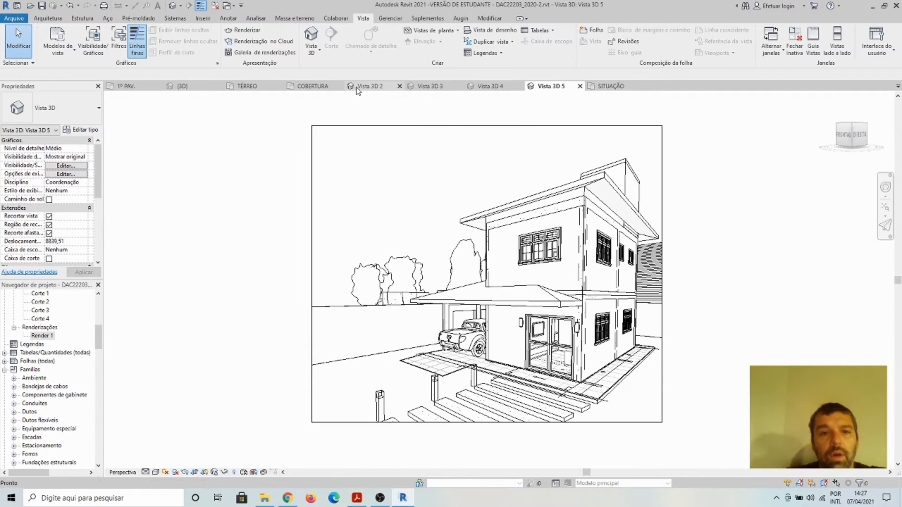
- In Vista 3D 2, enable the sun path with the project's specified location, date and time, and turn on shadows
left_click(369, 88)
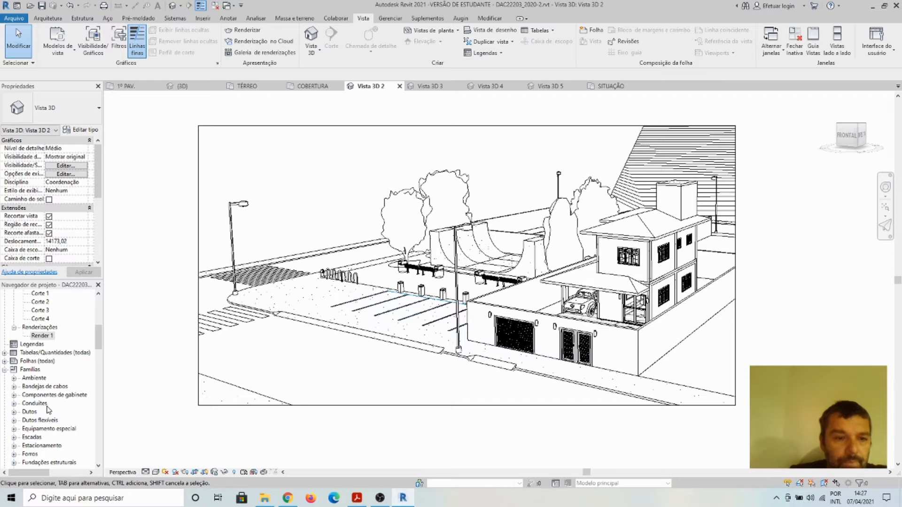
left_click(166, 472)
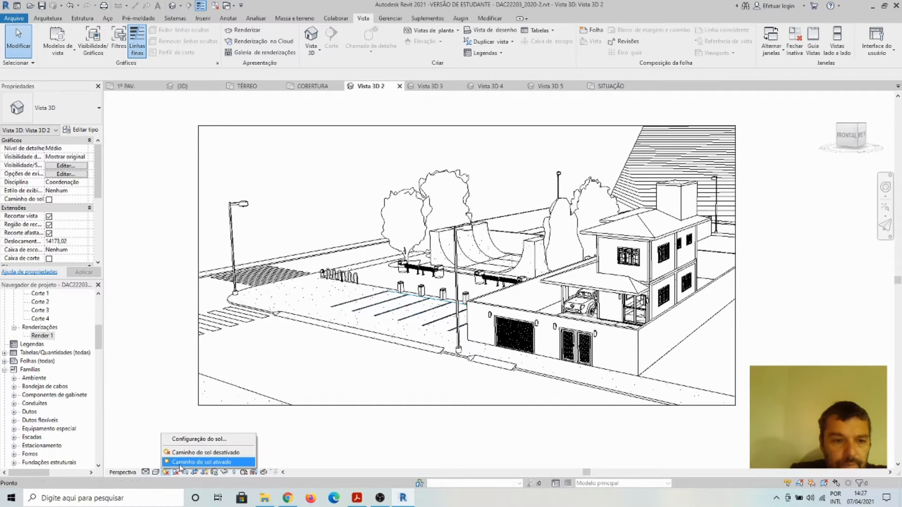
left_click(179, 463)
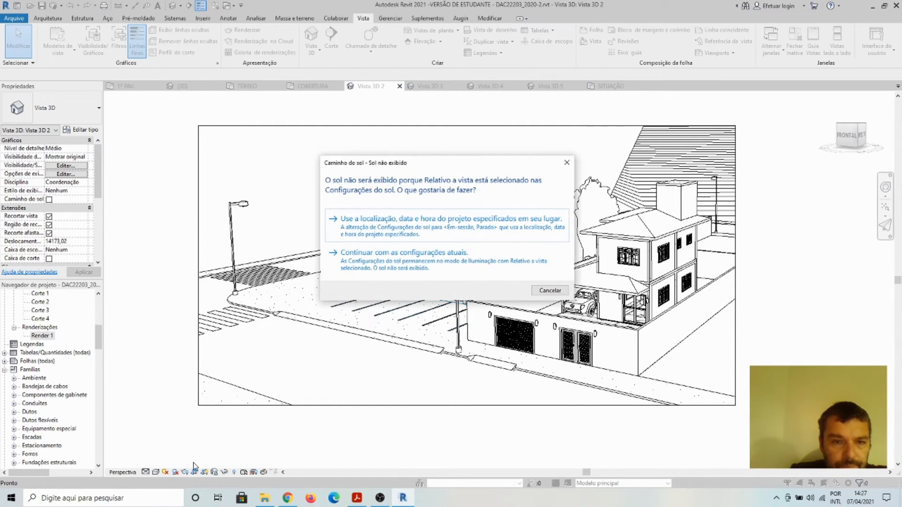
left_click(383, 230)
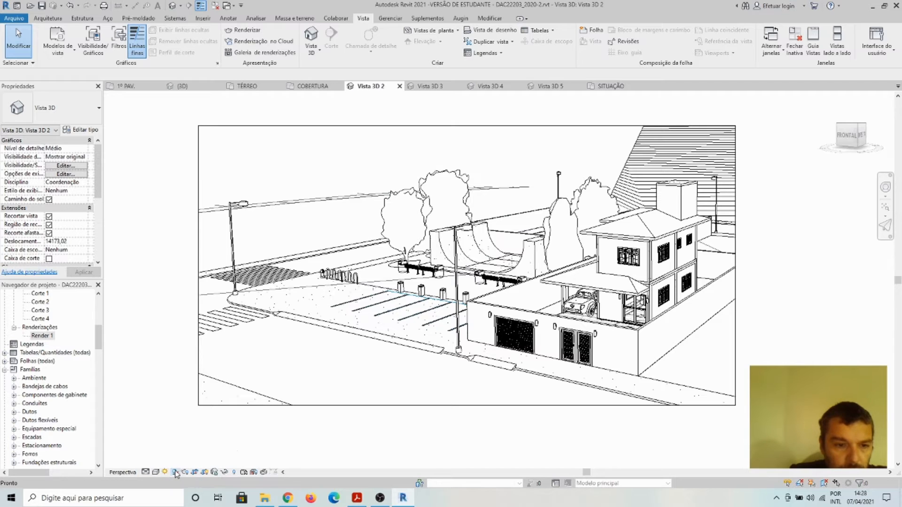
left_click(175, 472)
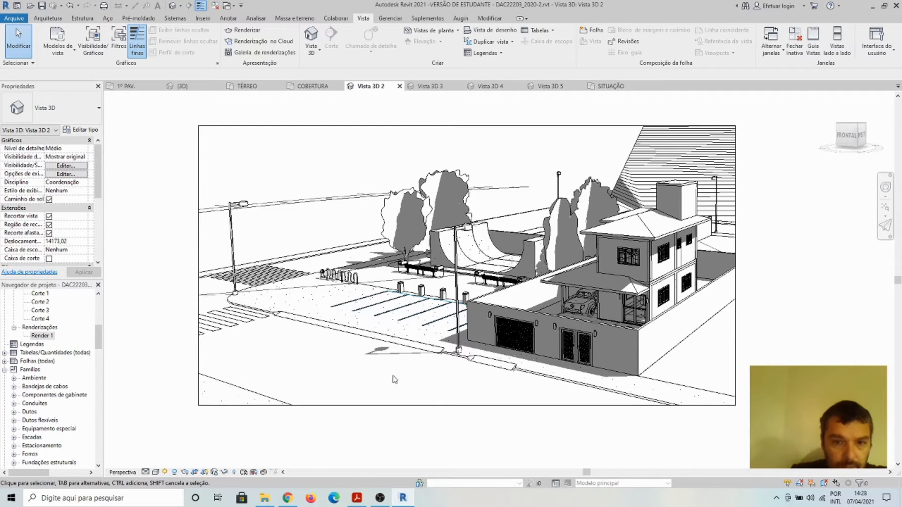
- Set the static sun study of Vista 3D 2 to the date 06/01/2021 and the time 08:39, applying the changes
left_click(166, 472)
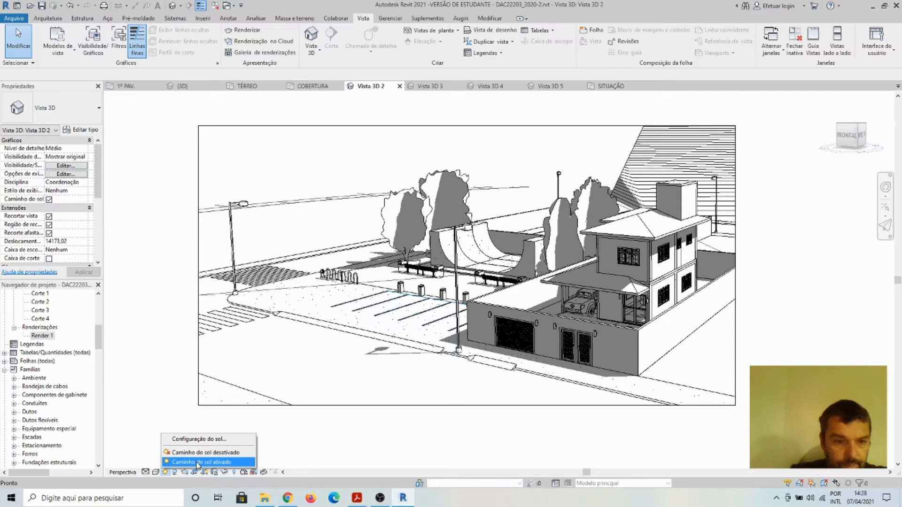
left_click(199, 439)
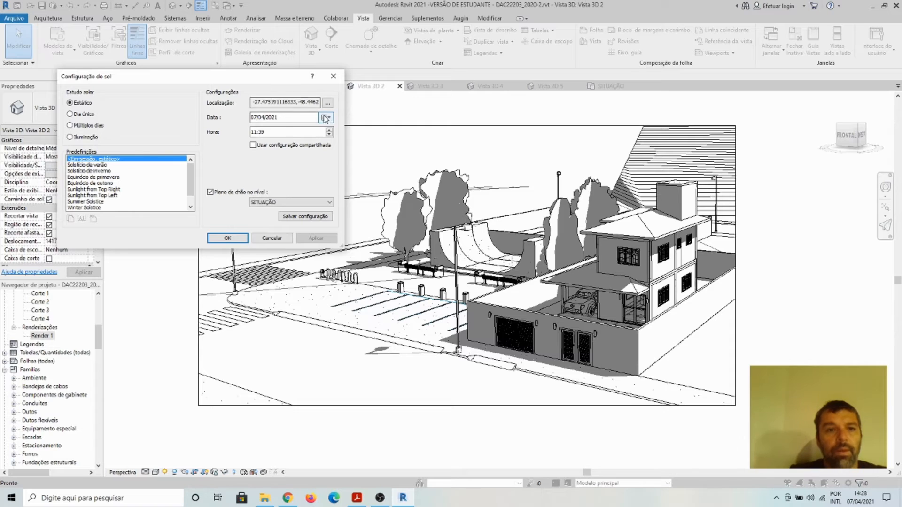
left_click(327, 117)
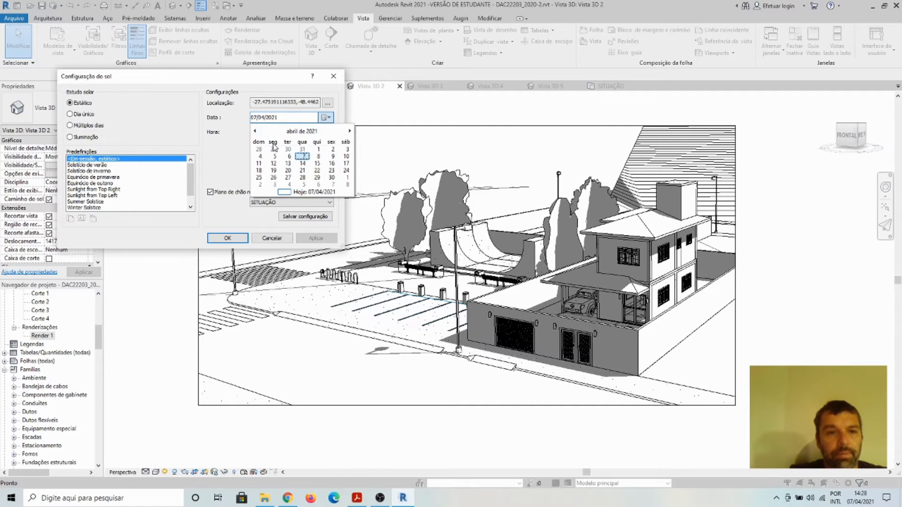
left_click(255, 131)
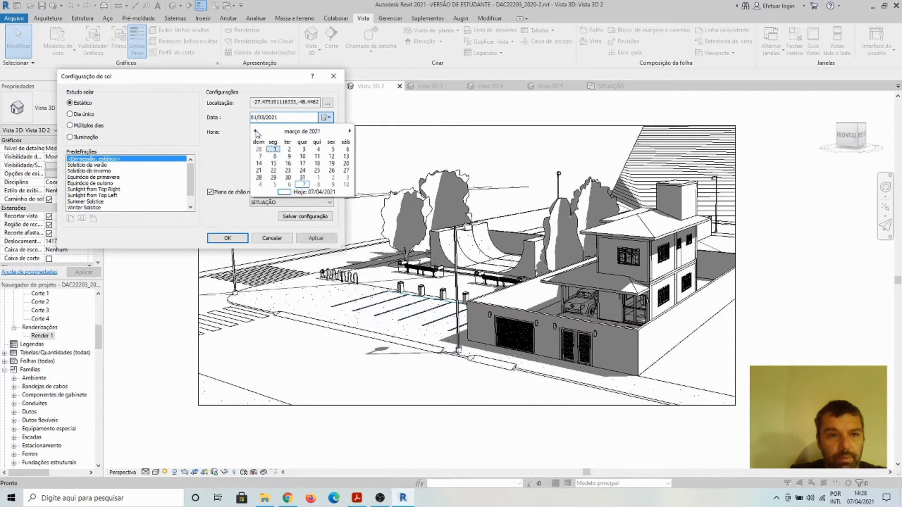
left_click(255, 132)
left_click(255, 131)
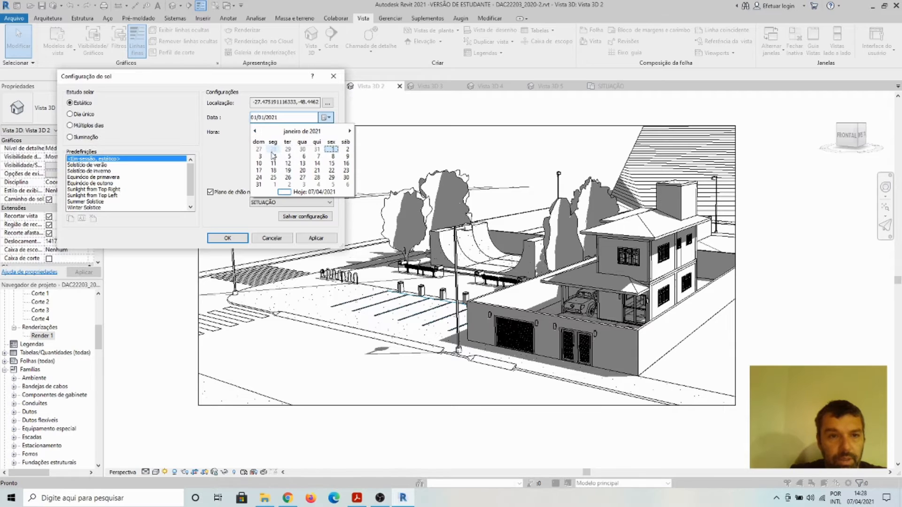
left_click(304, 158)
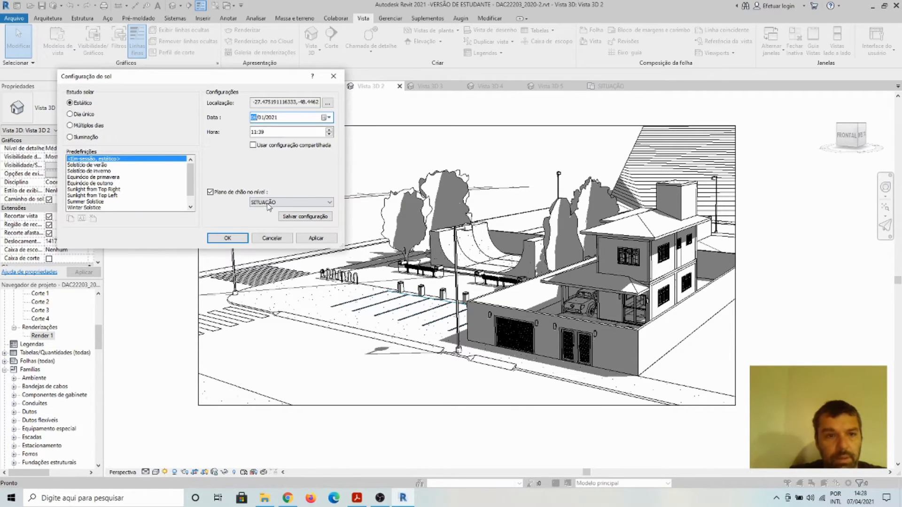
left_click(319, 239)
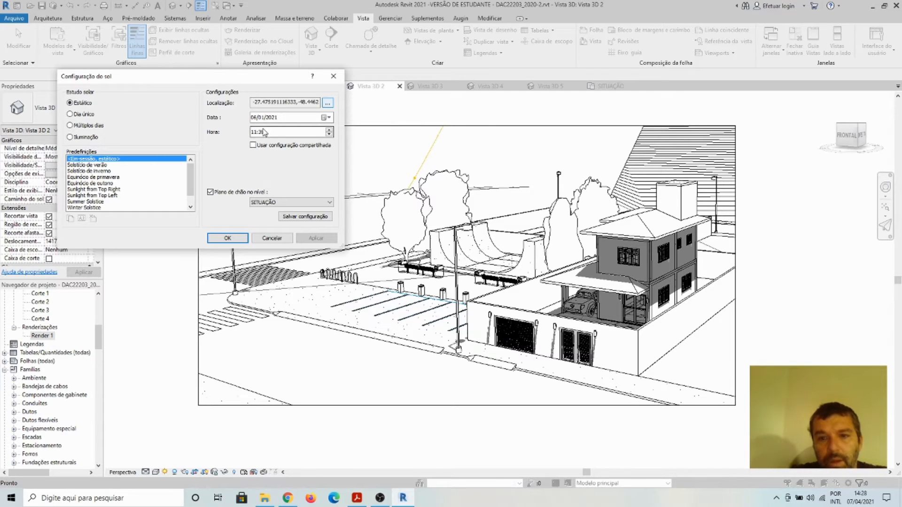
left_click(329, 135)
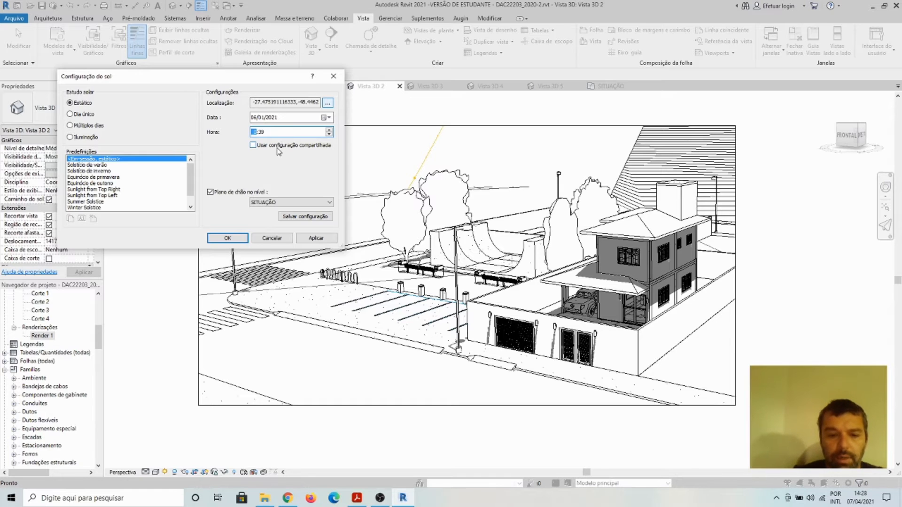
left_click(326, 240)
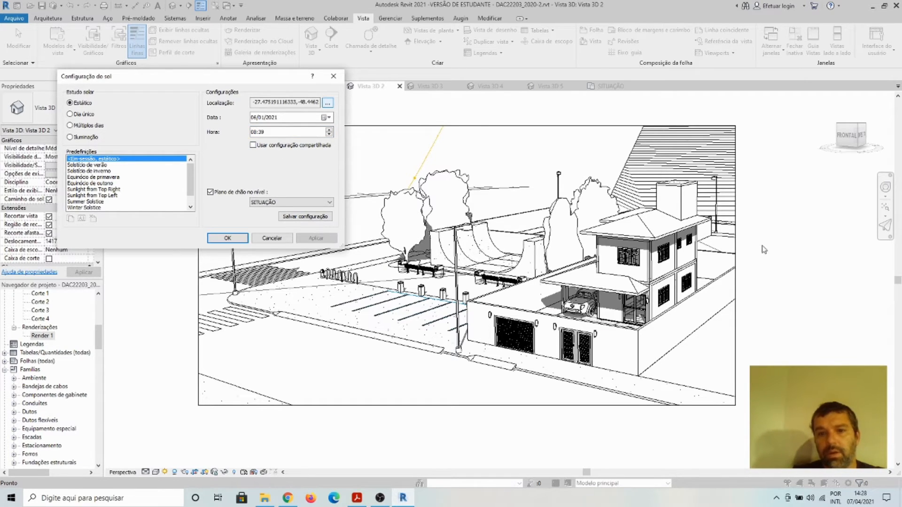
- Try 09:39 as the static sun study's time, and set it to 07:39 for Vista 3D 2
left_click(330, 132)
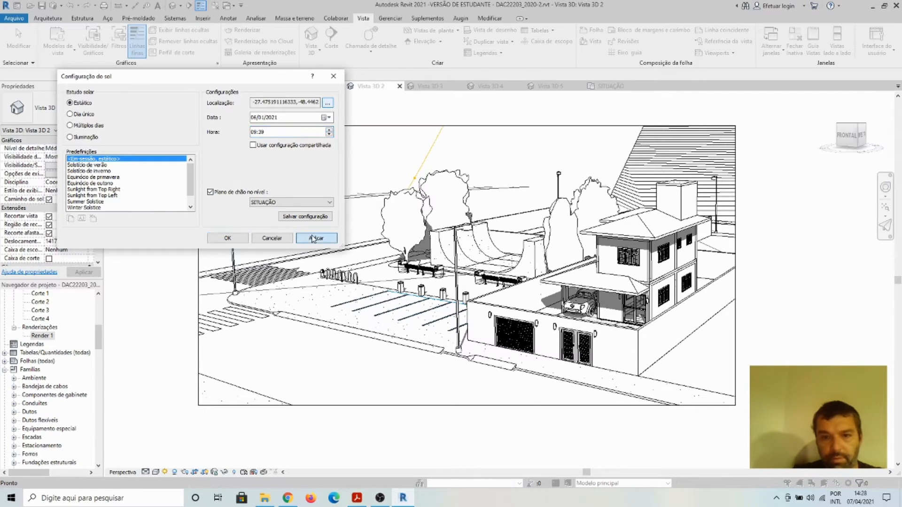
left_click(314, 239)
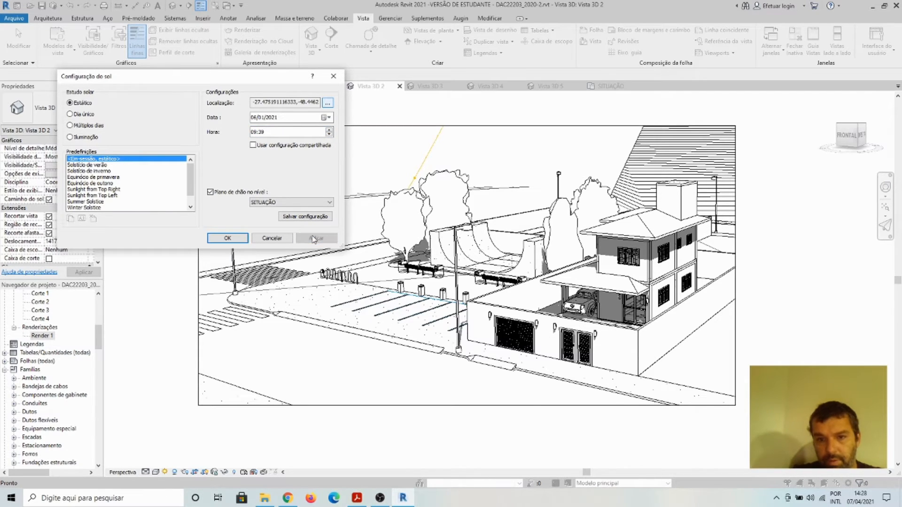
left_click(328, 134)
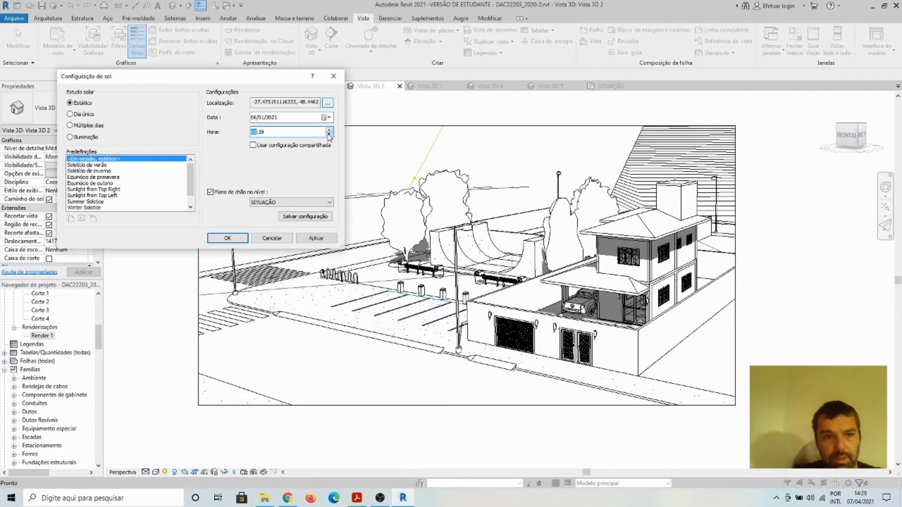
left_click(326, 238)
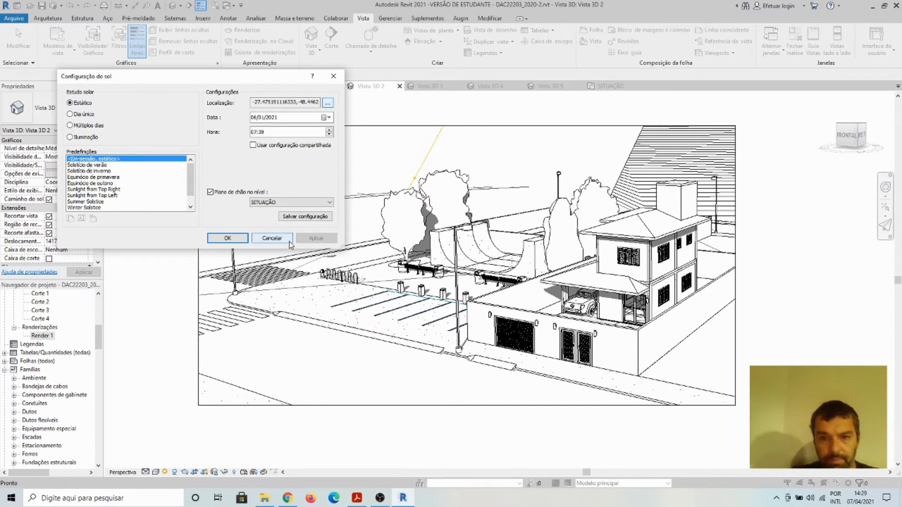
left_click(227, 238)
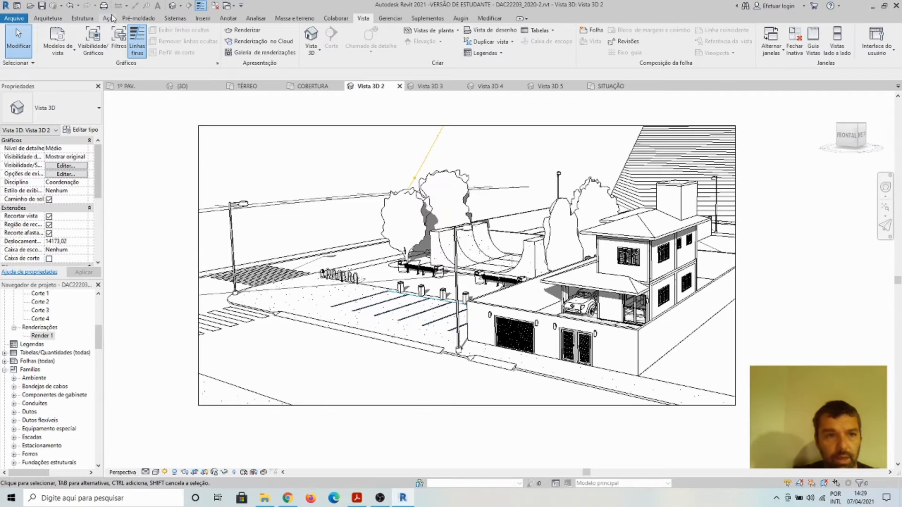
- In the {3D} view, turn on the sun path with the project's location, date and time, inspect it, and turn it off
left_click(191, 90)
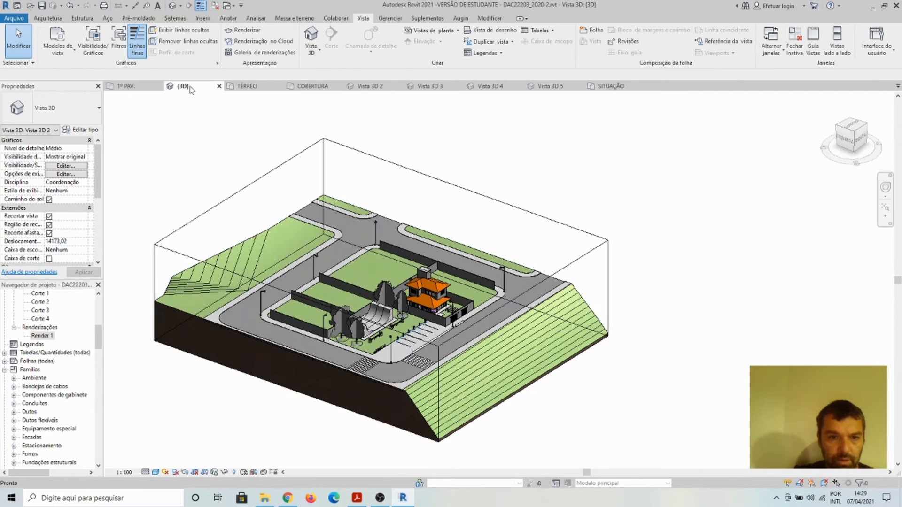
left_click(164, 473)
left_click(179, 462)
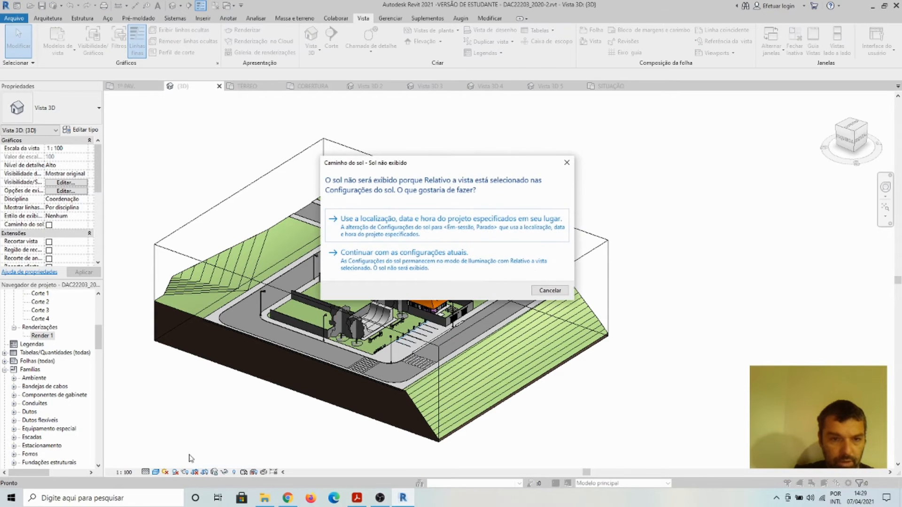
left_click(446, 217)
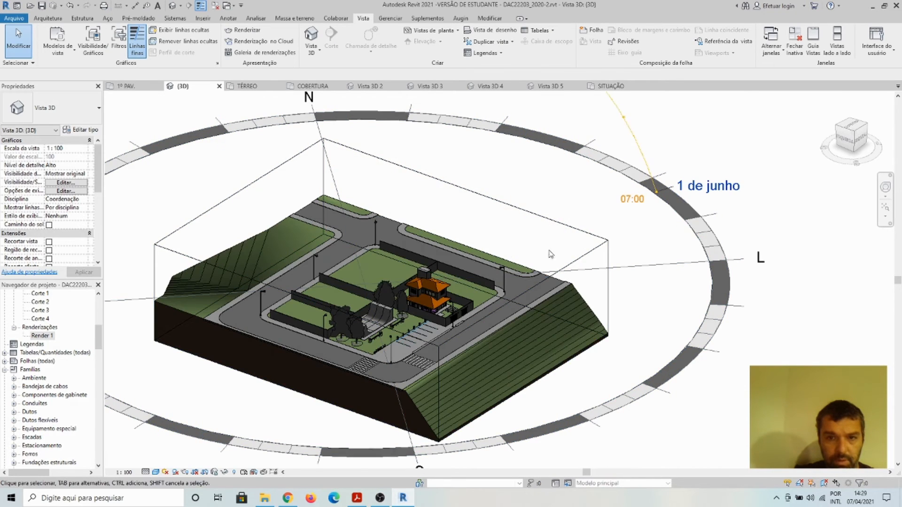
scroll(506, 246, "down", 4)
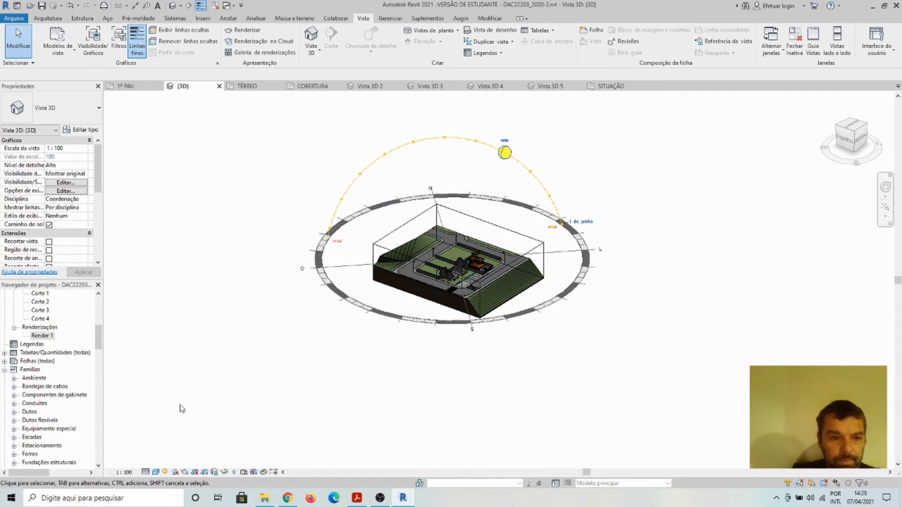
left_click(165, 473)
left_click(187, 454)
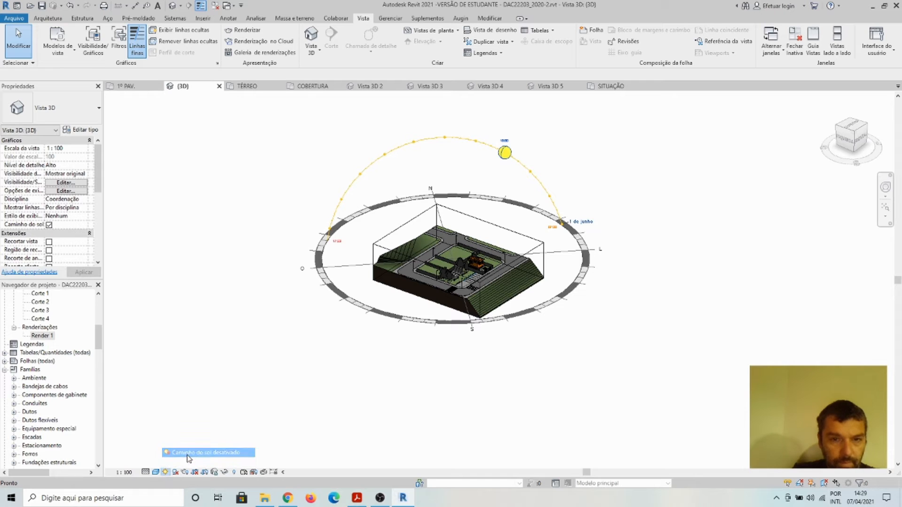
- Open the rendering settings for Vista 3D 2, set the quality to Alta and check the lighting scheme options
left_click(376, 87)
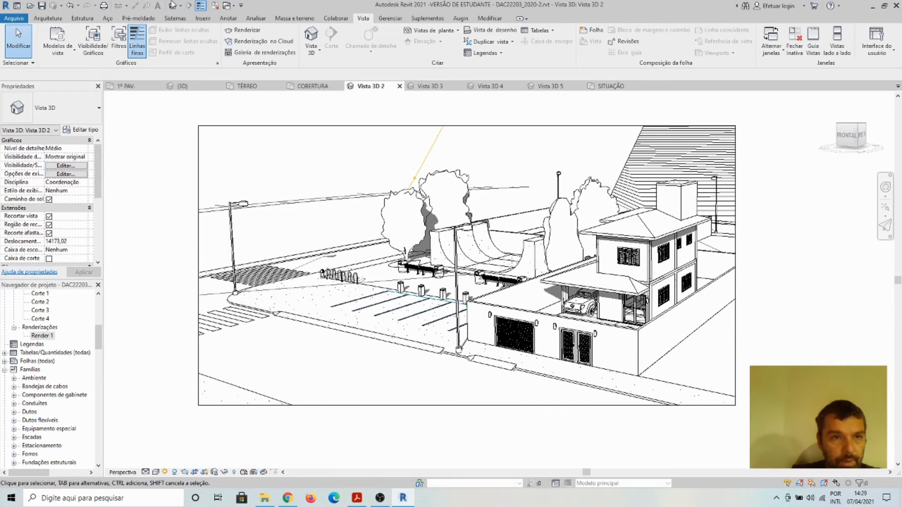
left_click(261, 32)
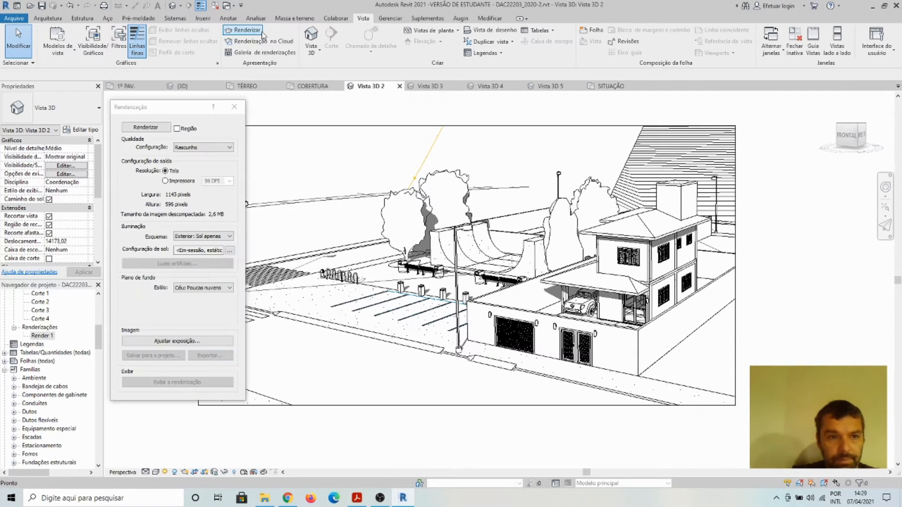
left_click(200, 148)
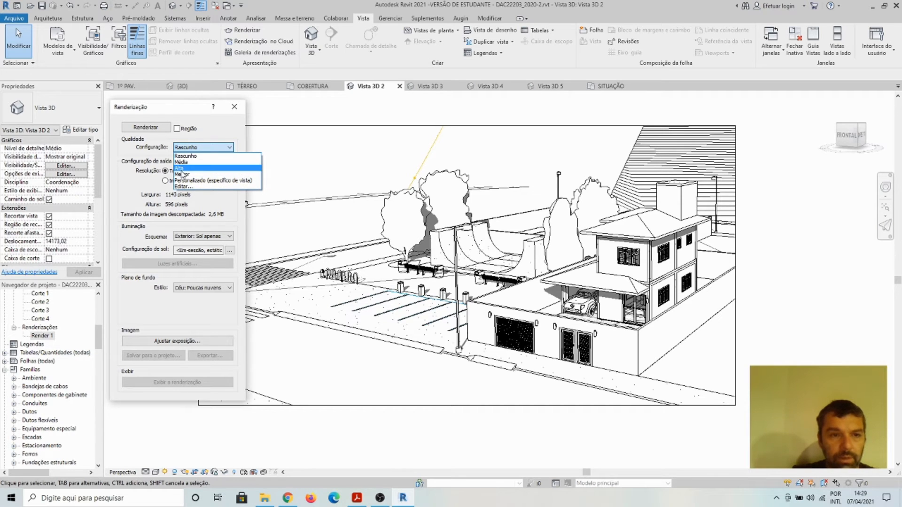
left_click(182, 168)
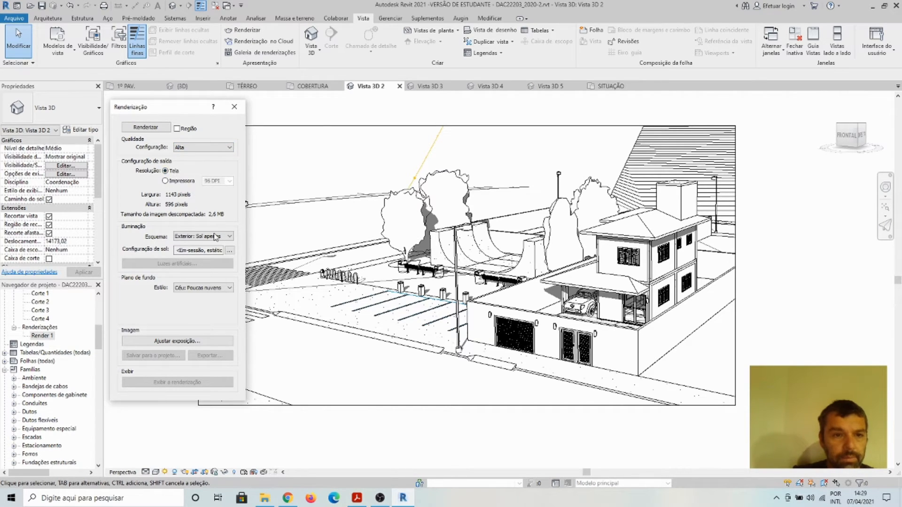
left_click(229, 237)
left_click(230, 239)
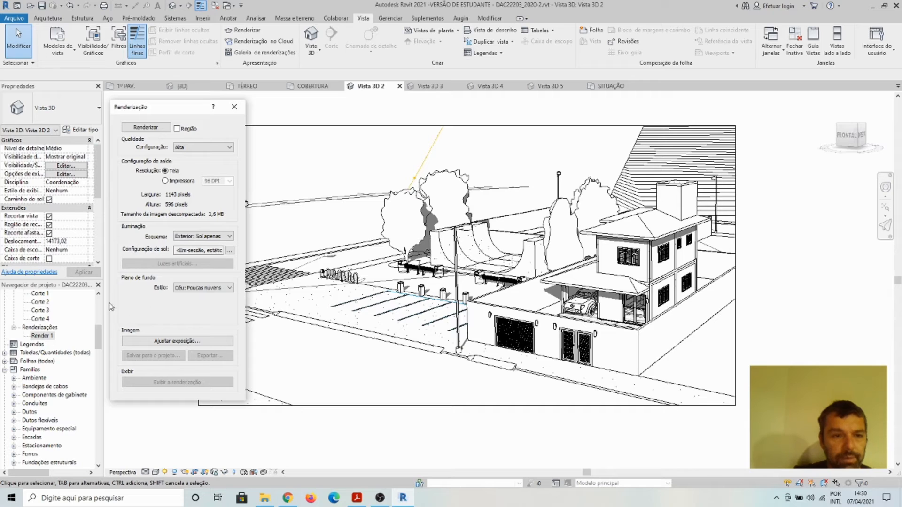
- Check and confirm the sun settings used for rendering, and render Vista 3D 2
left_click(230, 250)
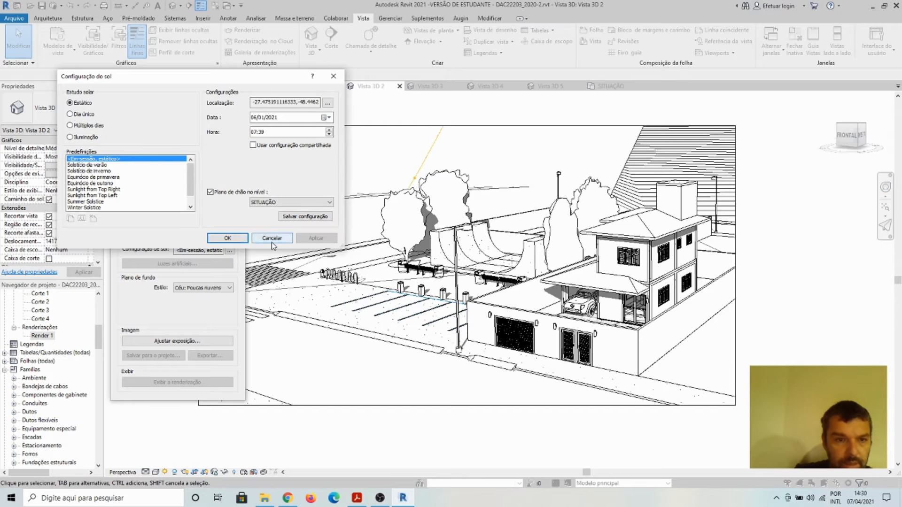
left_click(227, 239)
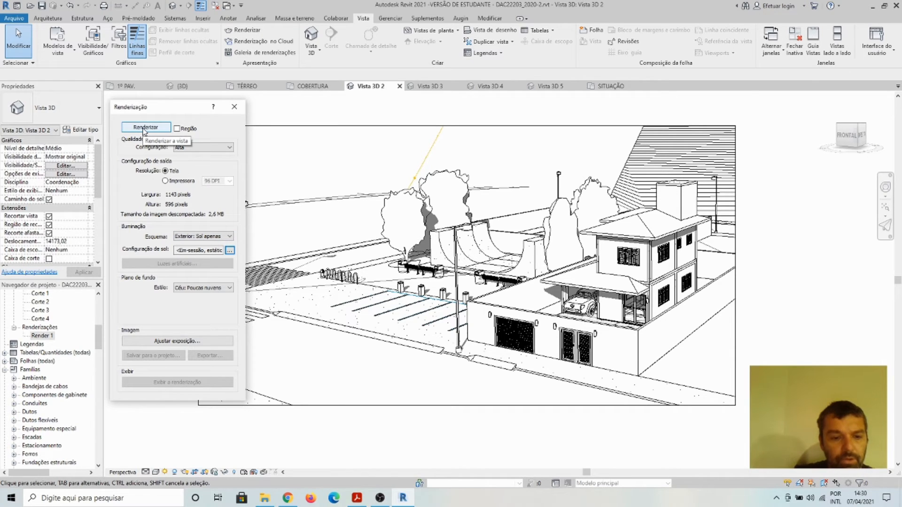
left_click(144, 128)
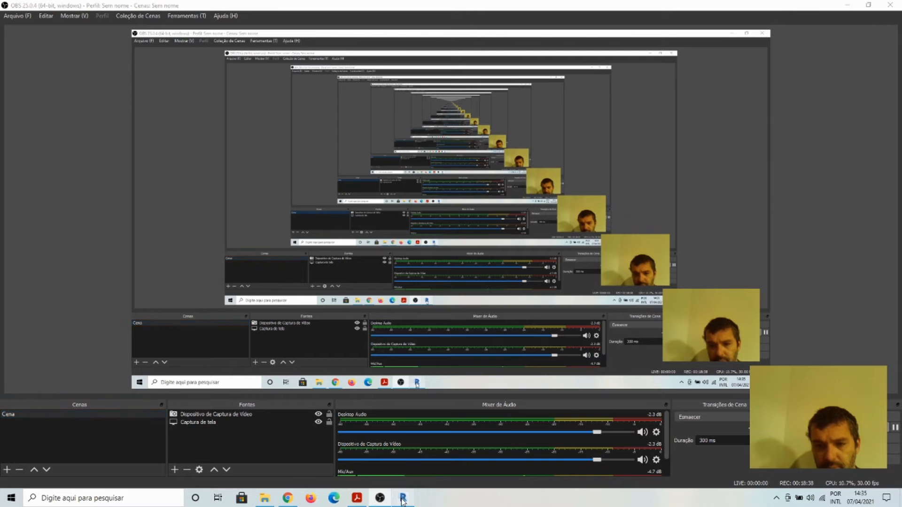
- Switch back to Revit and set Vista 3D 2's rendering quality to Alta and its background style to Imagem
left_click(403, 499)
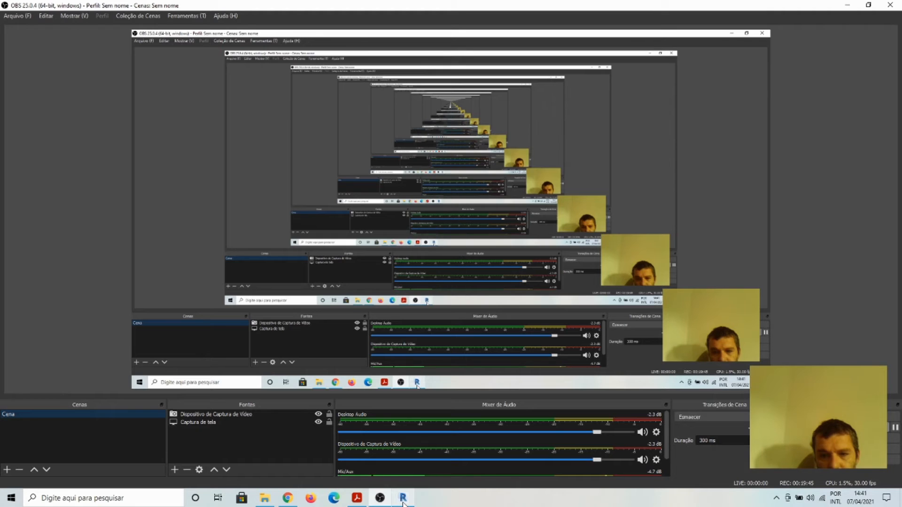
left_click(403, 500)
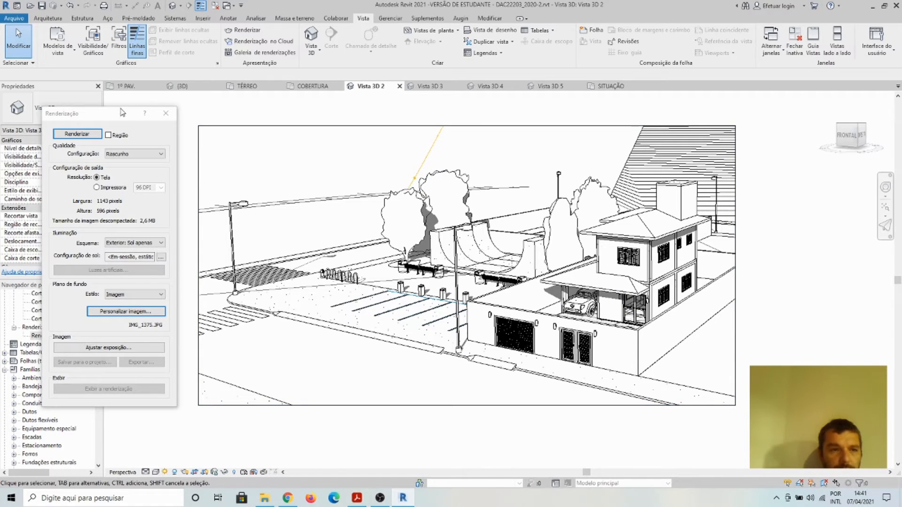
left_click_drag(119, 116, 151, 114)
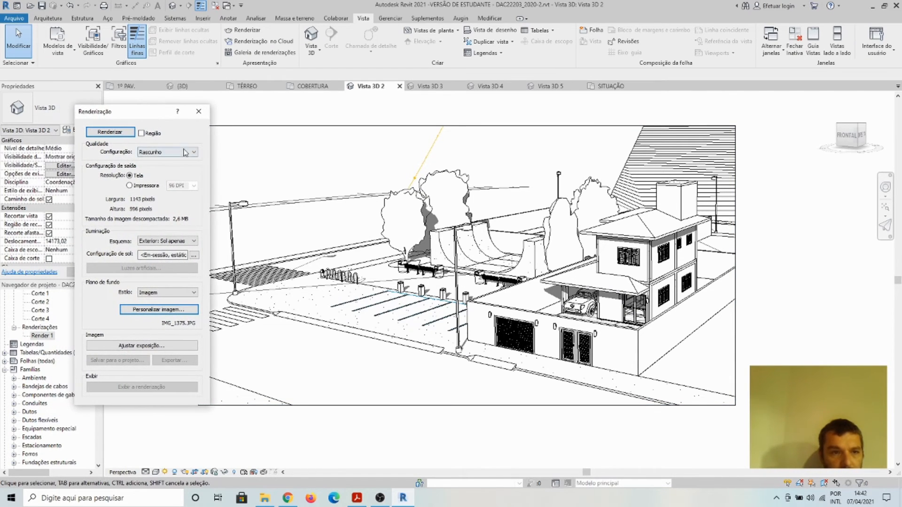
left_click(191, 153)
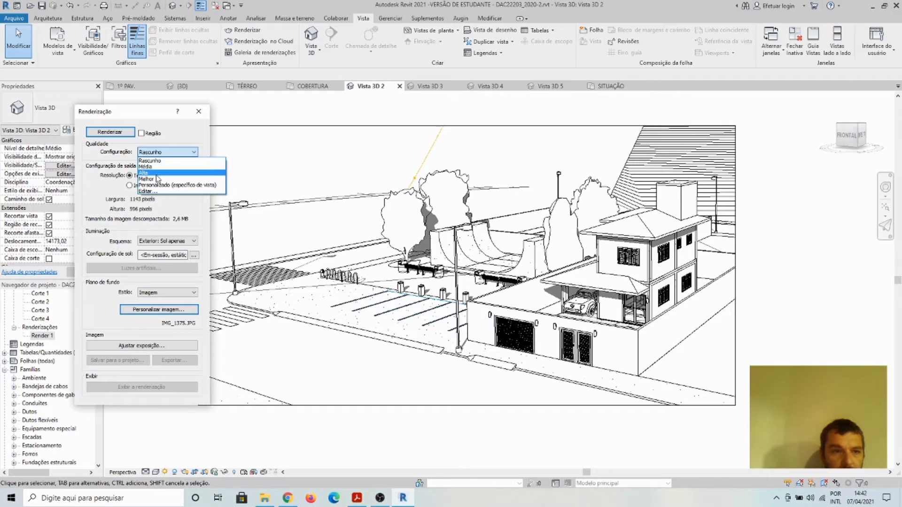
left_click(156, 174)
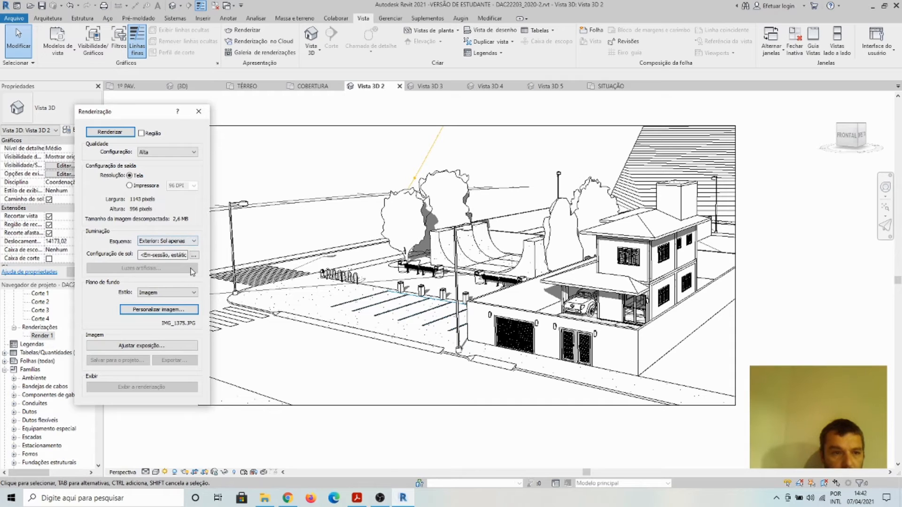
left_click(195, 293)
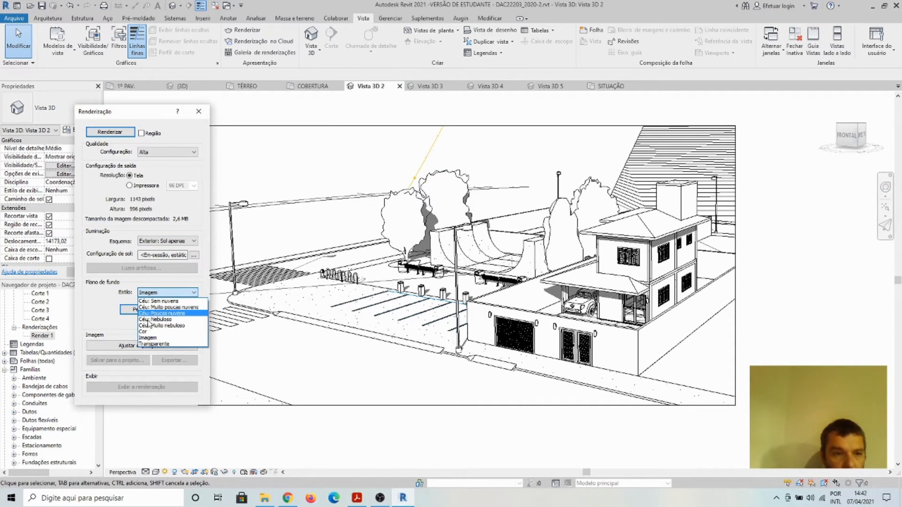
left_click(150, 338)
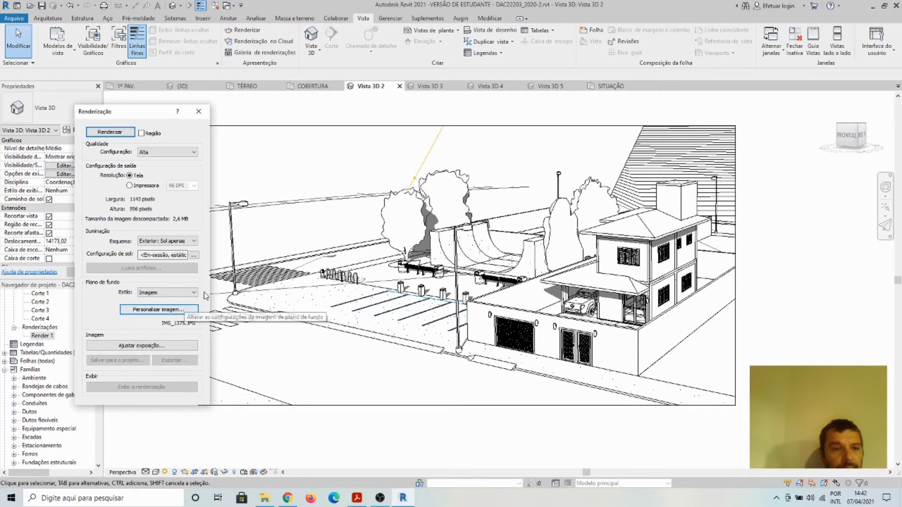
- Confirm IMG_1375.JPG as the background image with the Esticar scale, and render Vista 3D 2
left_click(164, 313)
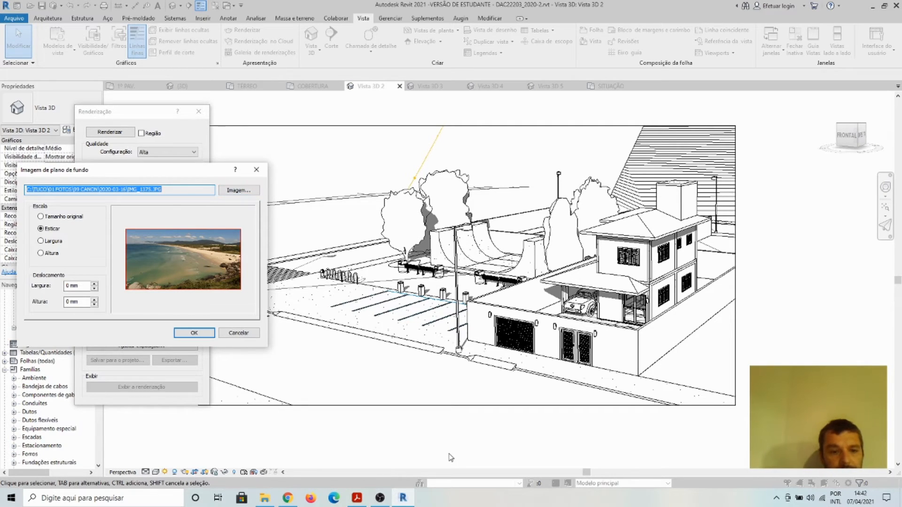
left_click(403, 499)
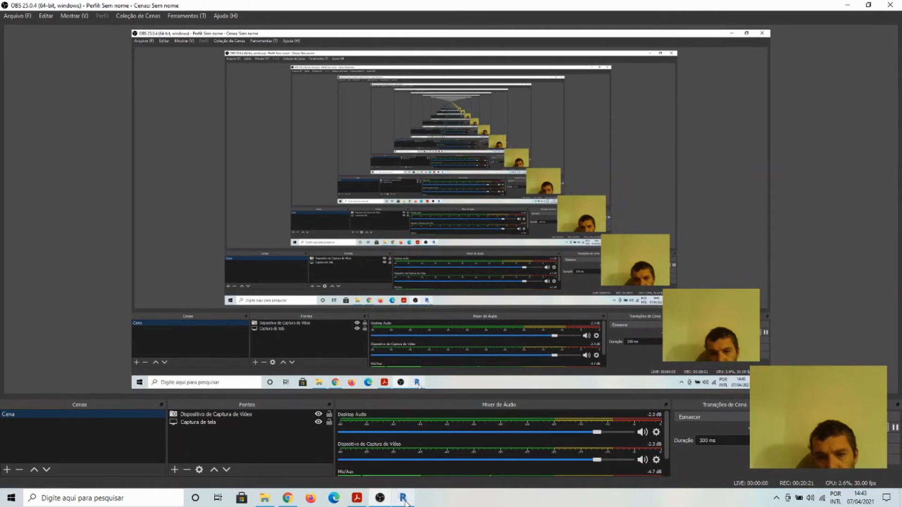
left_click(404, 499)
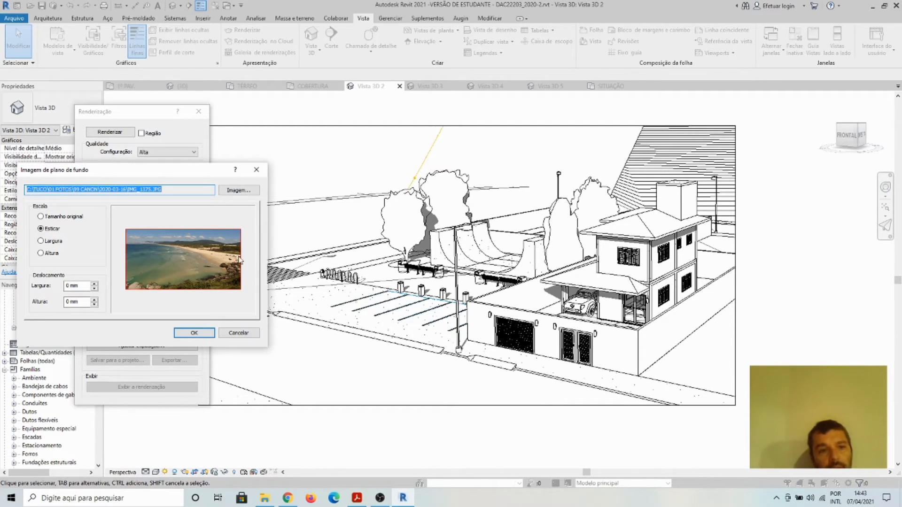
left_click(194, 333)
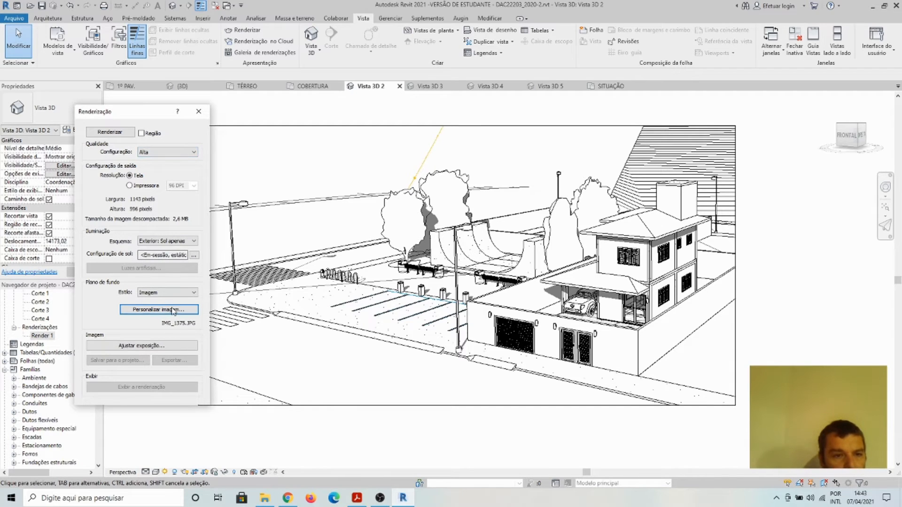
left_click(111, 133)
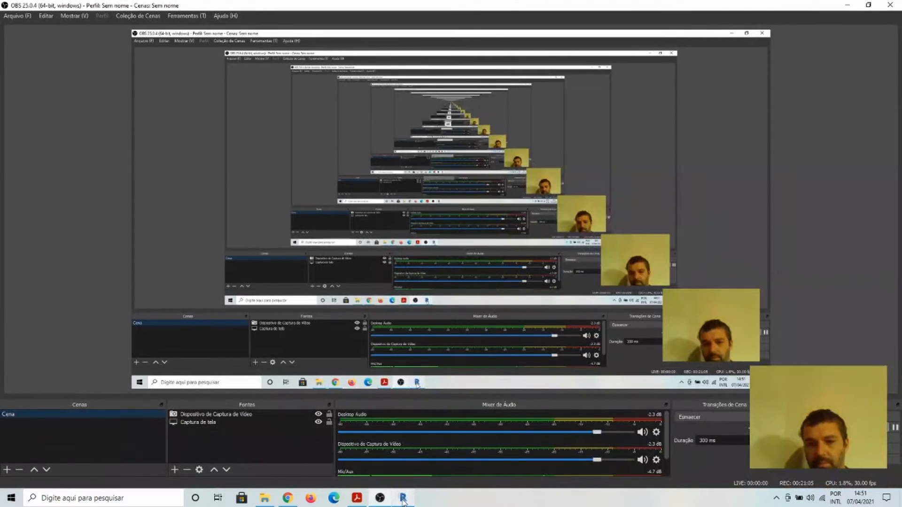
left_click(403, 499)
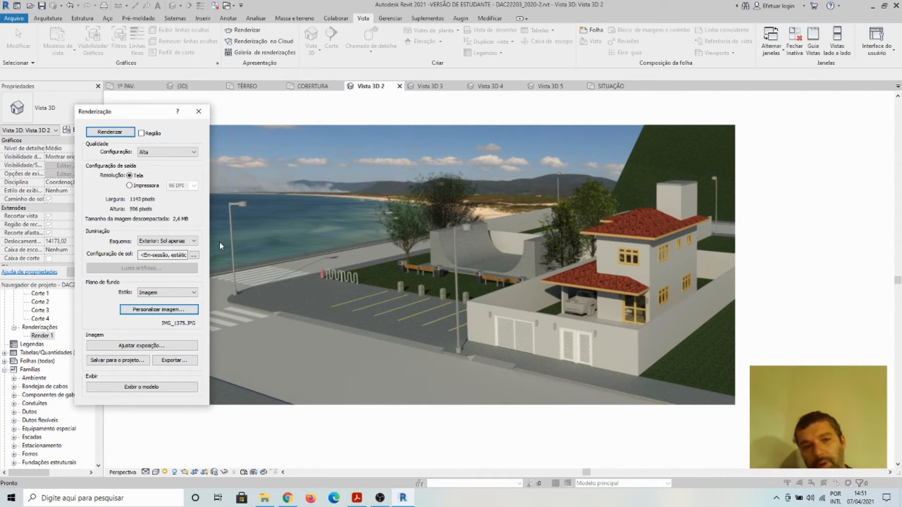
left_click_drag(149, 110, 132, 88)
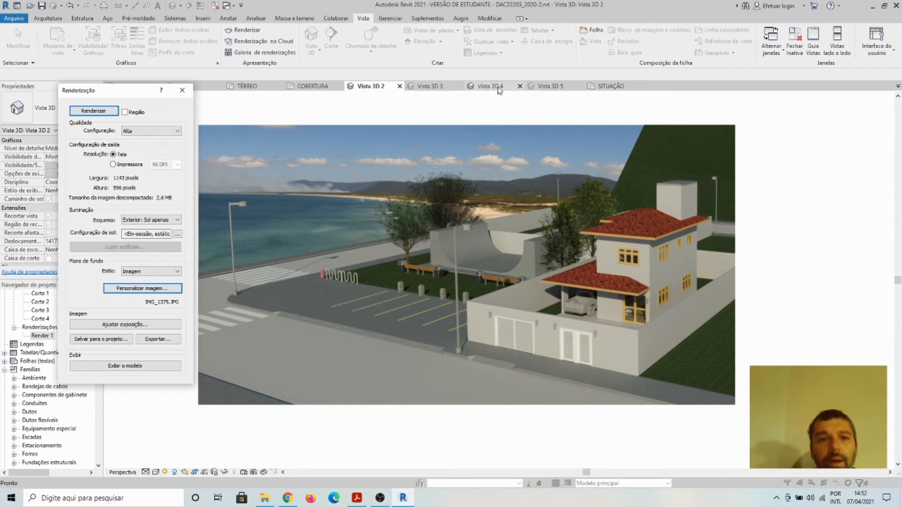
- Open Vista 3D 3 and activate its sun path using the project's specified location, date and time
left_click(431, 86)
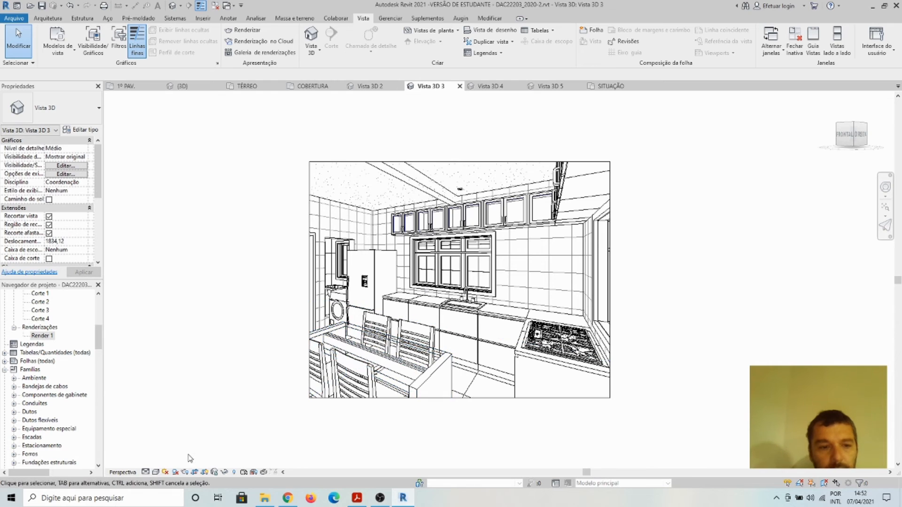
left_click(165, 473)
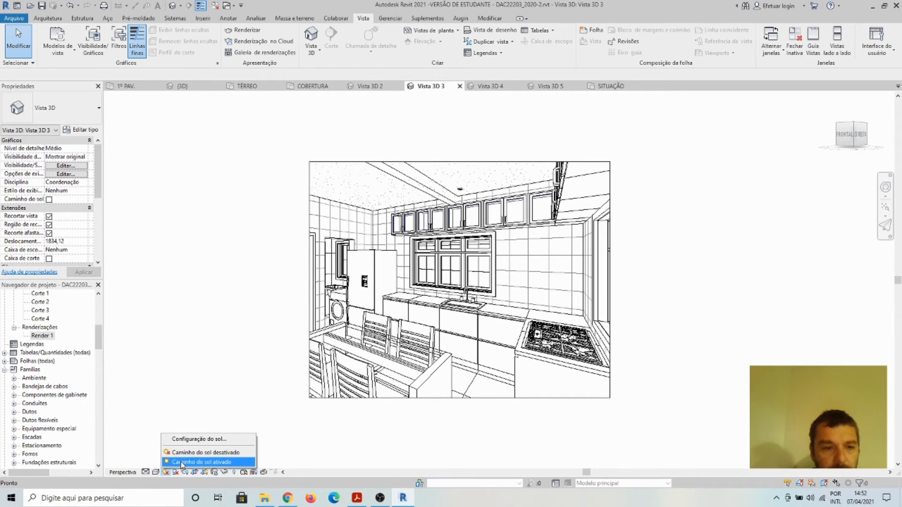
left_click(179, 465)
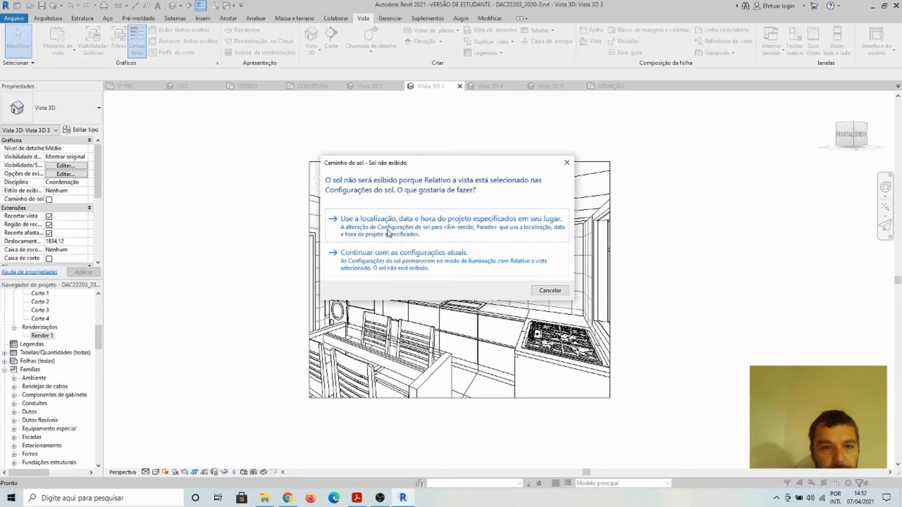
left_click(387, 231)
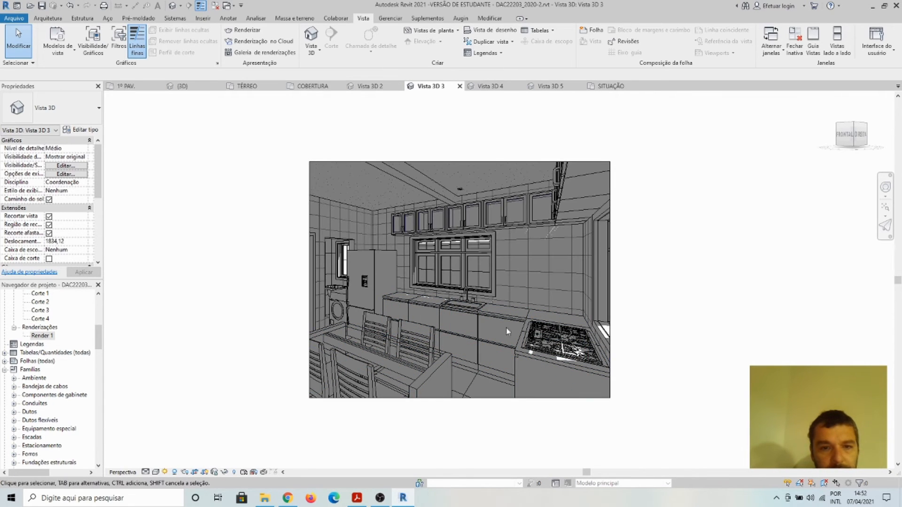
- Open the sun settings for Vista 3D 3 and apply a time of 17:30
left_click(165, 472)
left_click(202, 439)
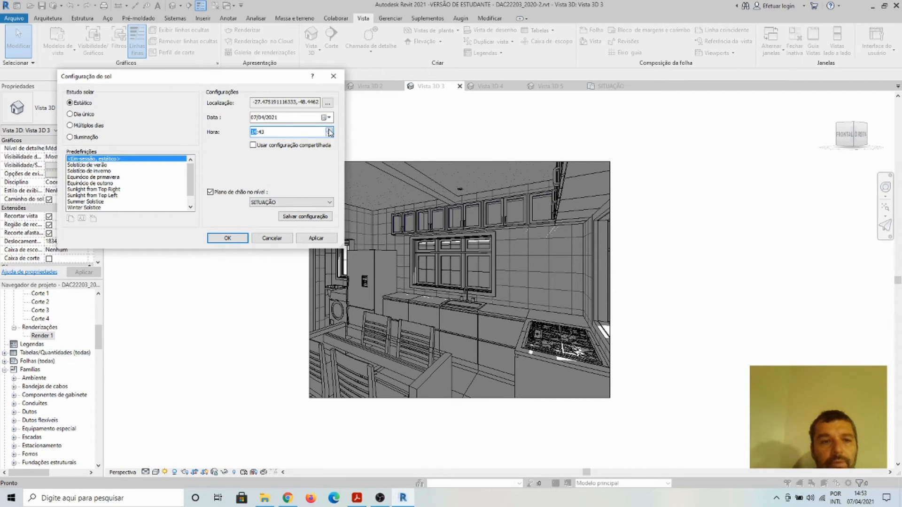
left_click(330, 130)
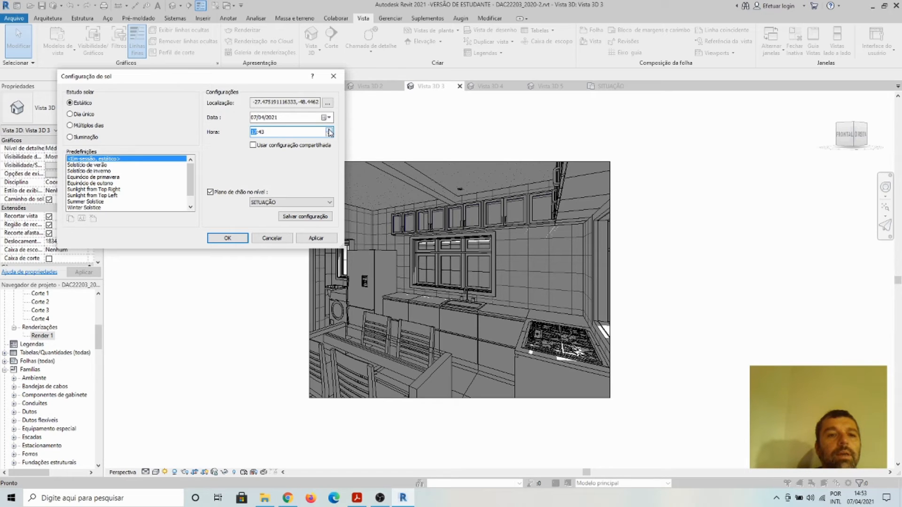
left_click(277, 133)
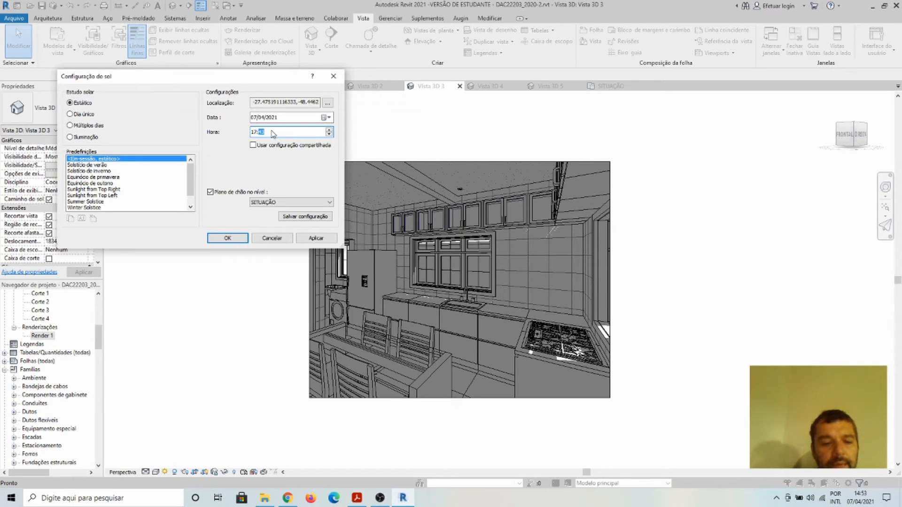
left_click(322, 239)
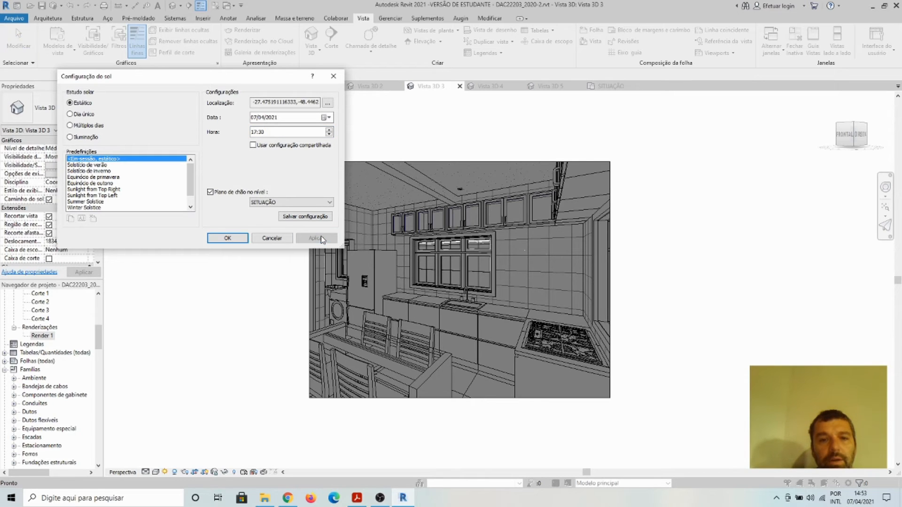
- Try a sun time of 16:30 in the kitchen view
left_click(254, 133)
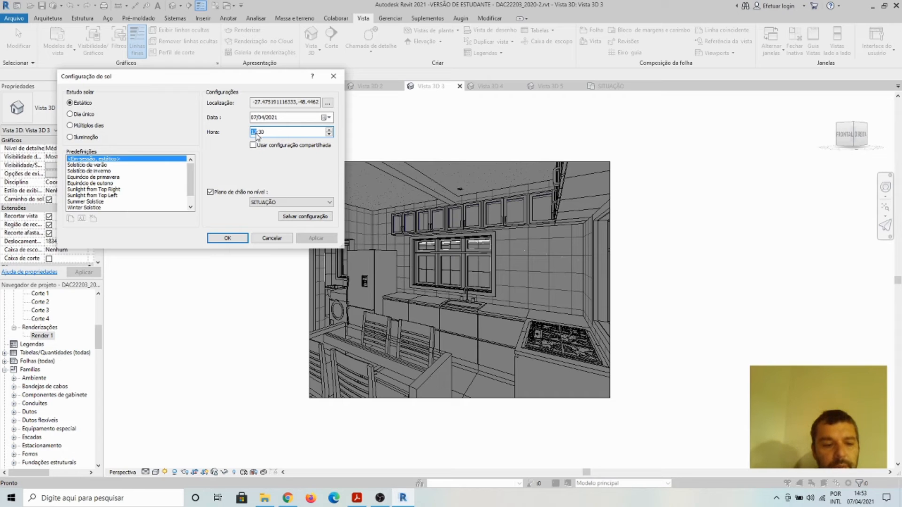
type("16")
left_click(316, 239)
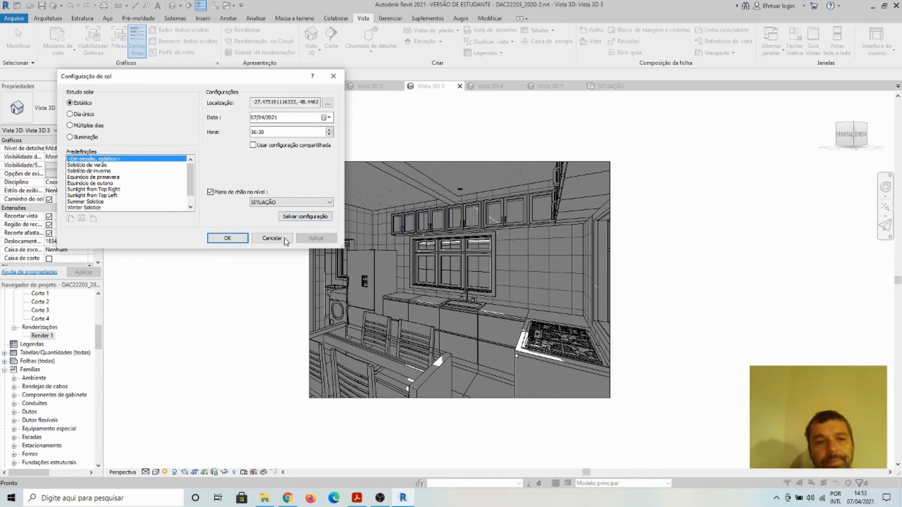
- Set the sun date to 06/02/2021 and the time to 17:30, and confirm the sun settings
left_click(327, 117)
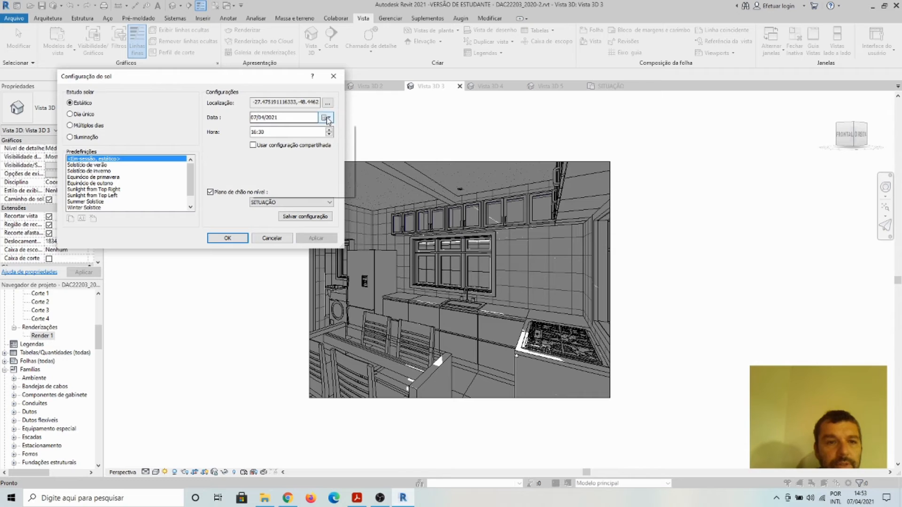
left_click(255, 132)
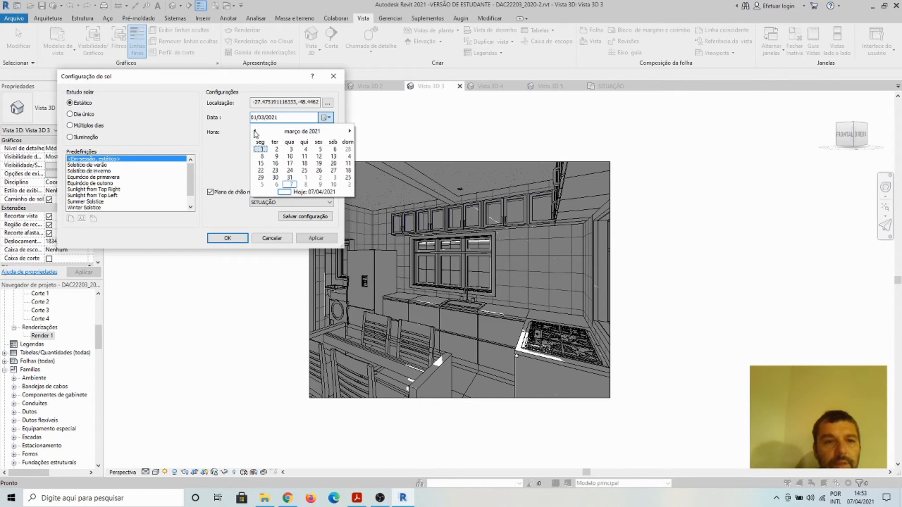
left_click(255, 131)
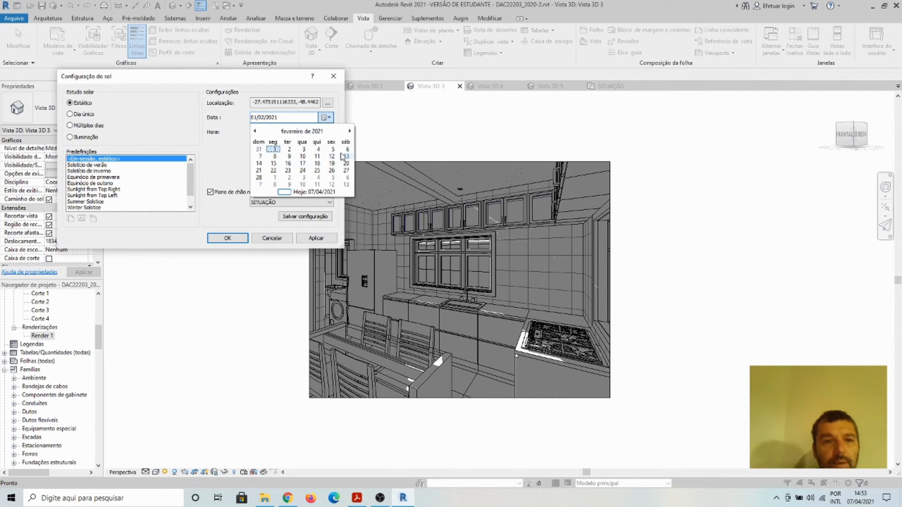
left_click(347, 149)
left_click(330, 133)
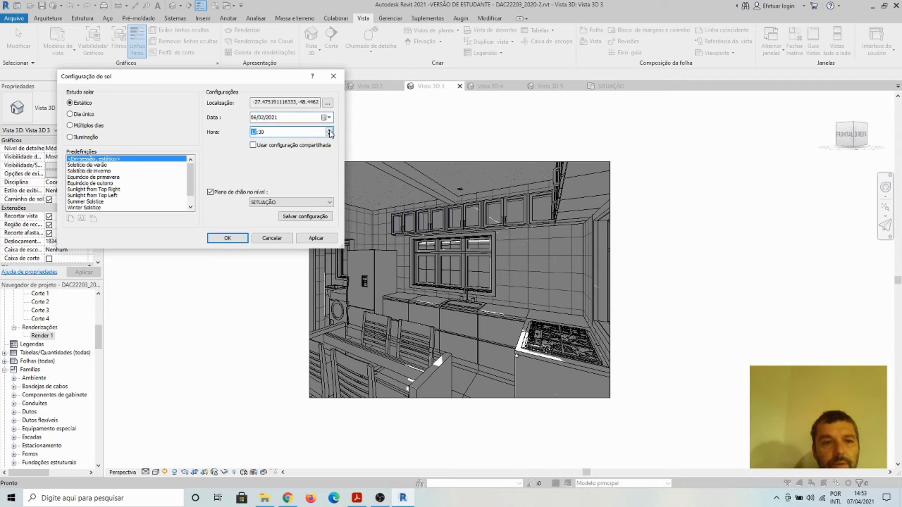
left_click(322, 240)
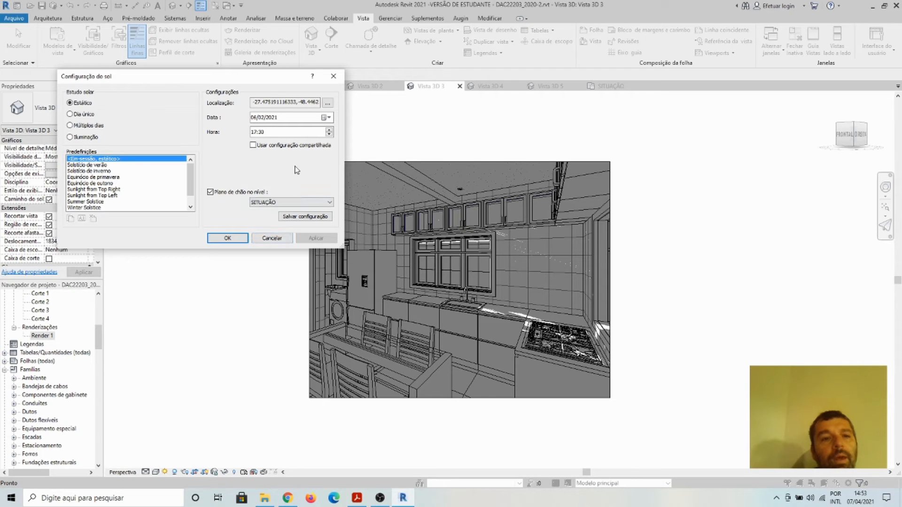
left_click(227, 239)
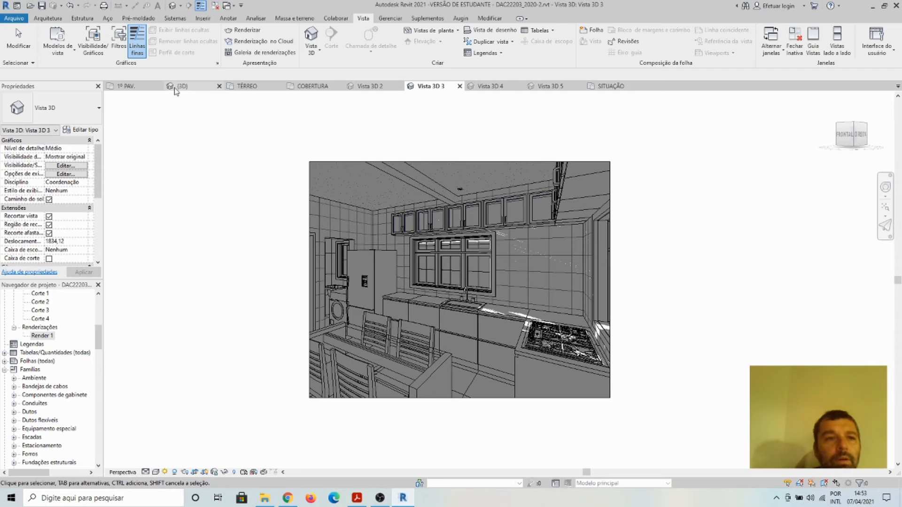
- Open the rendering settings for Vista 3D 3 and set the quality to Alta
left_click(260, 34)
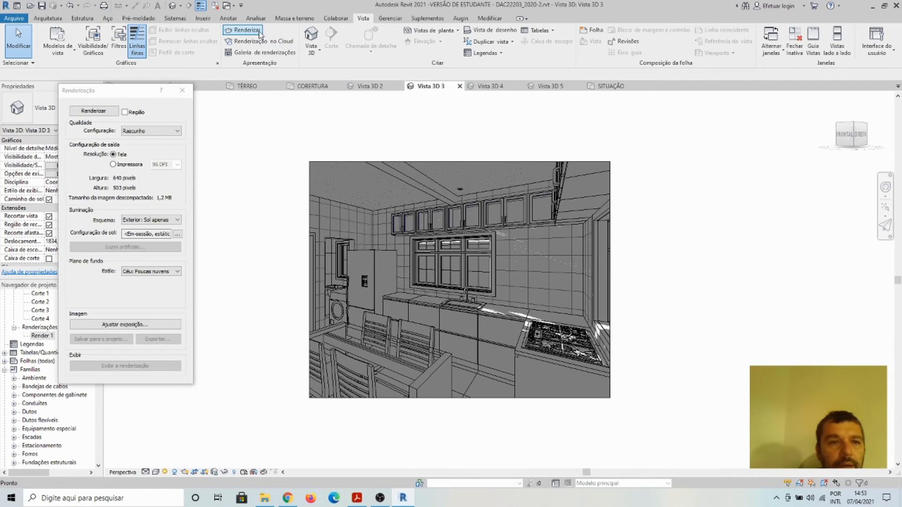
left_click_drag(131, 95, 200, 94)
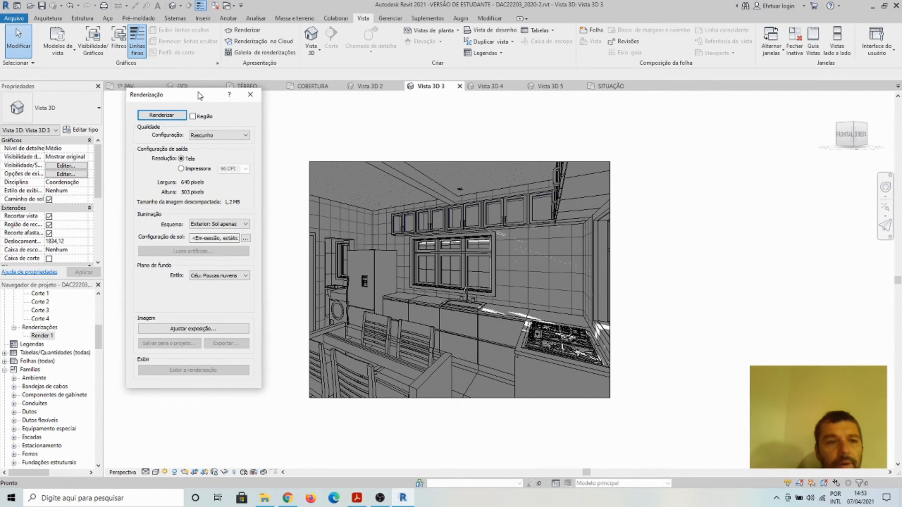
left_click(205, 135)
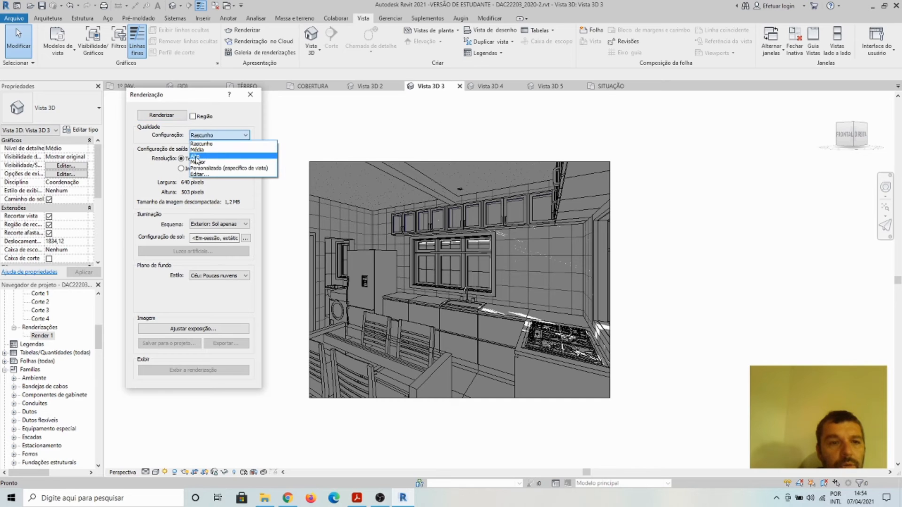
left_click(196, 157)
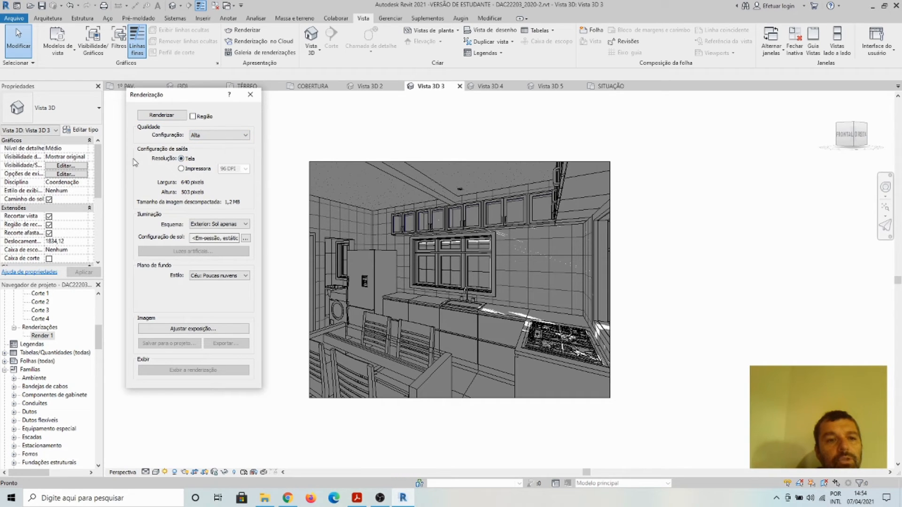
- Set the rendering's lighting scheme to Interior: Sol e artificial
left_click(245, 224)
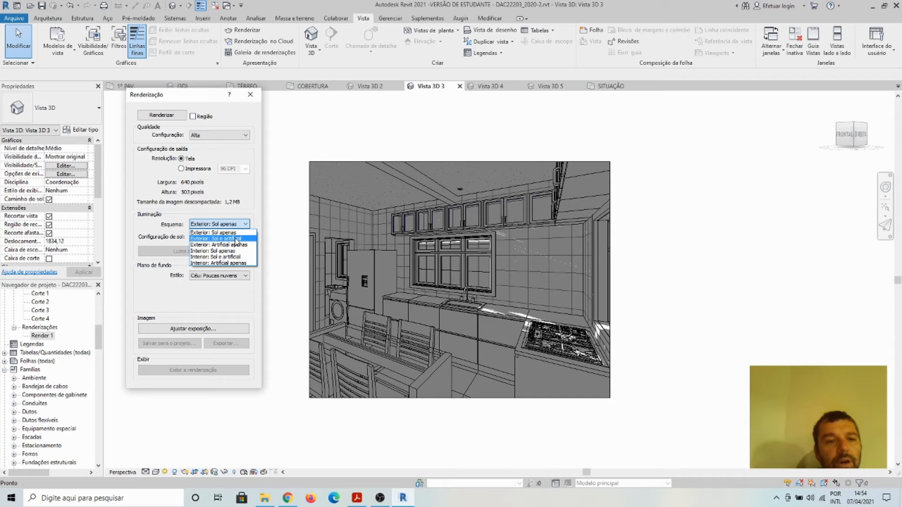
left_click(236, 239)
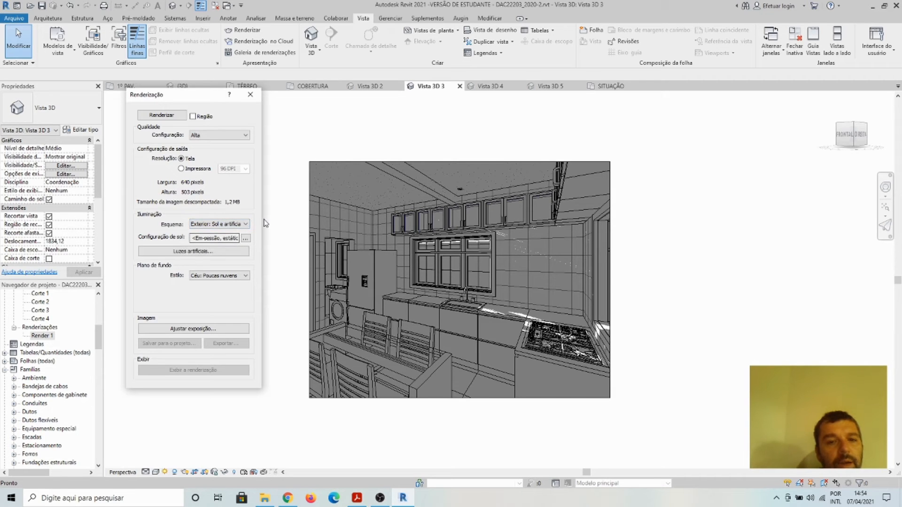
left_click(246, 226)
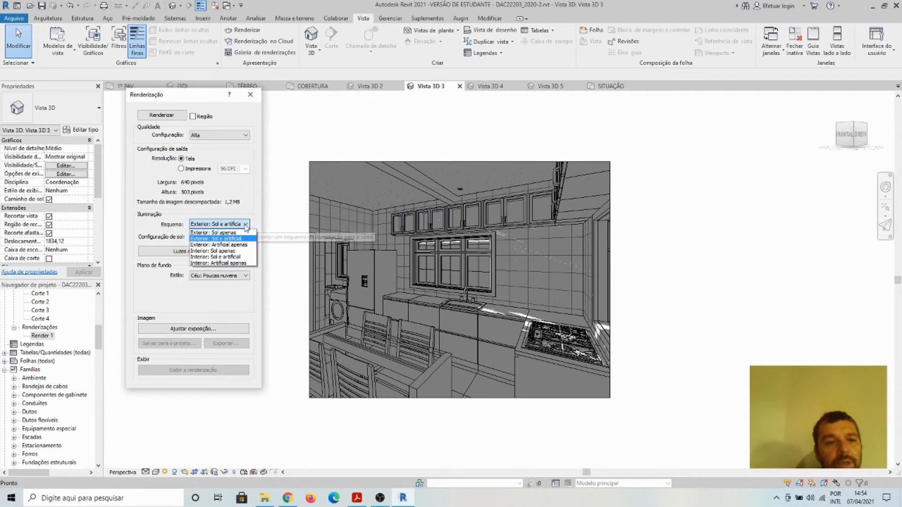
left_click(236, 257)
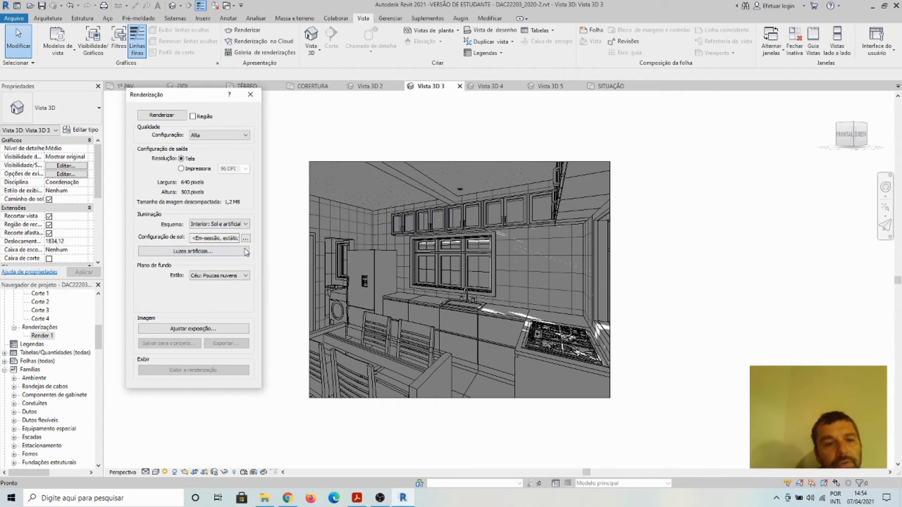
- Review and confirm the list of artificial lights for Vista 3D 3, and render the view
left_click(211, 252)
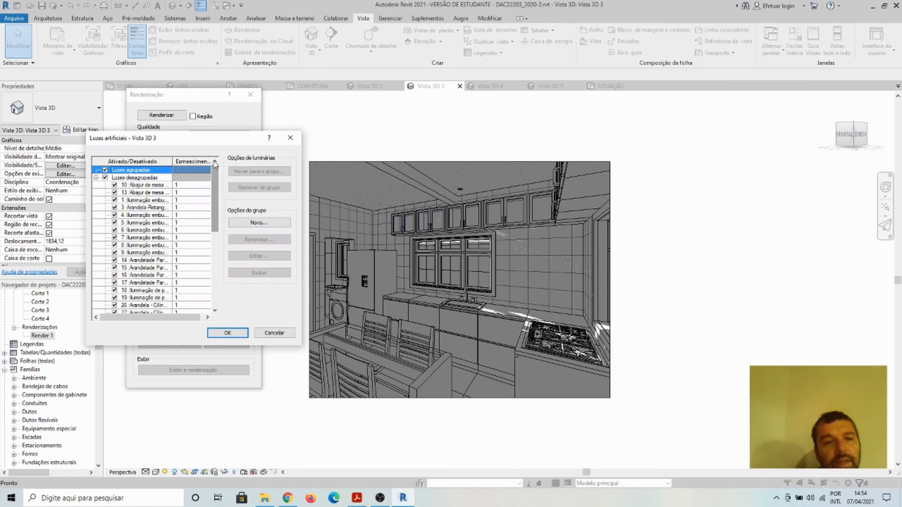
left_click_drag(216, 139, 301, 115)
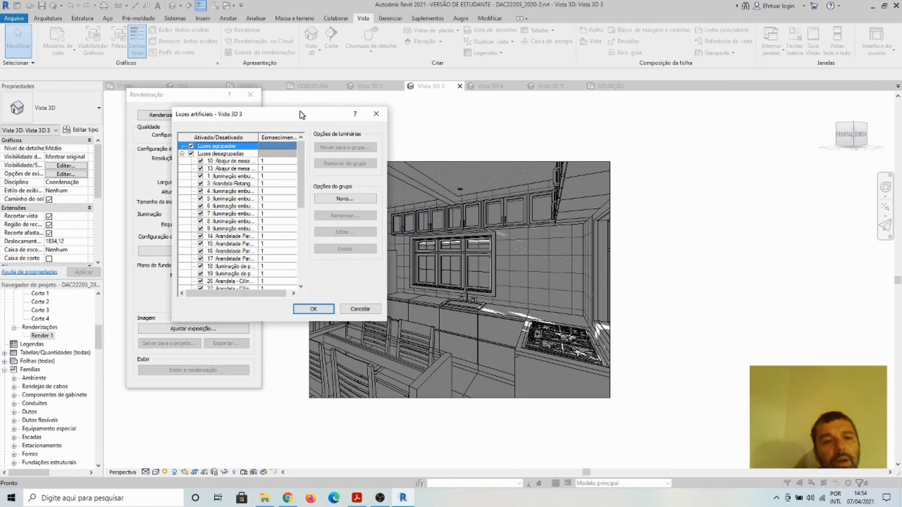
mouse_move(302, 162)
left_mouse_down()
mouse_move(296, 253)
mouse_move(302, 152)
left_mouse_up()
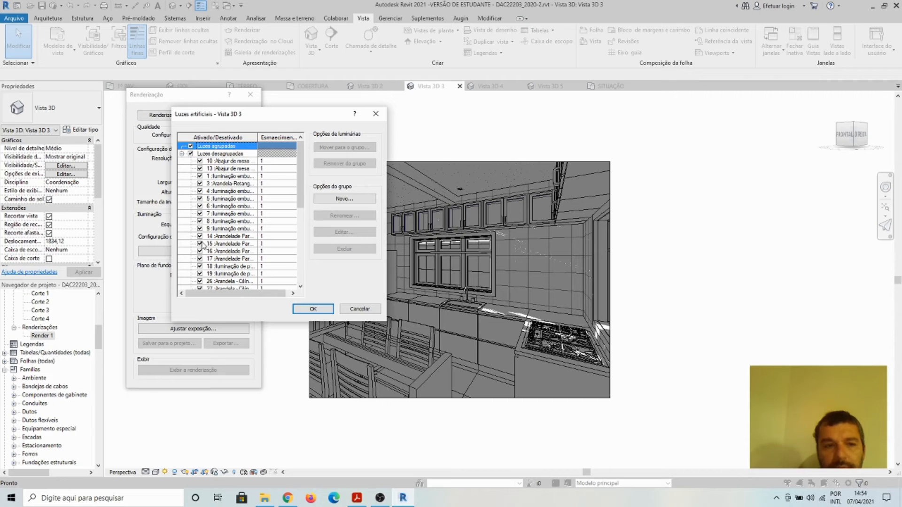
left_click(200, 162)
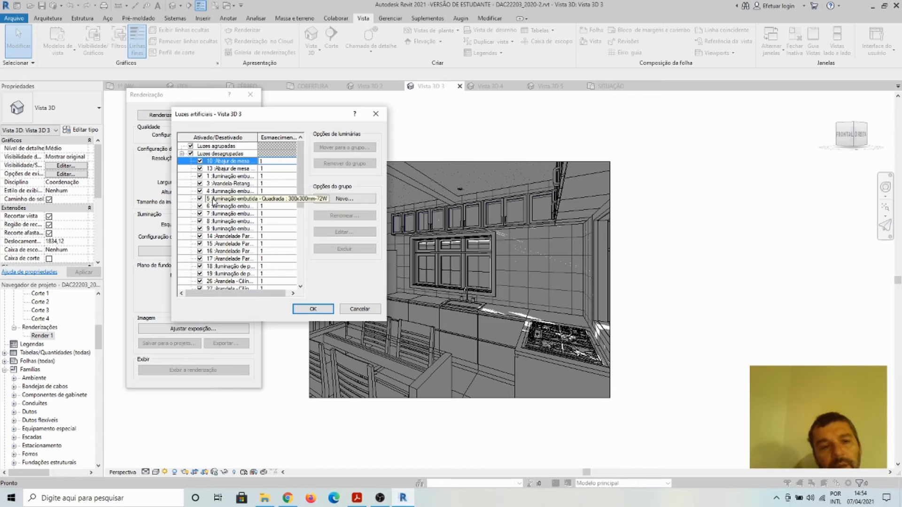
left_click(313, 309)
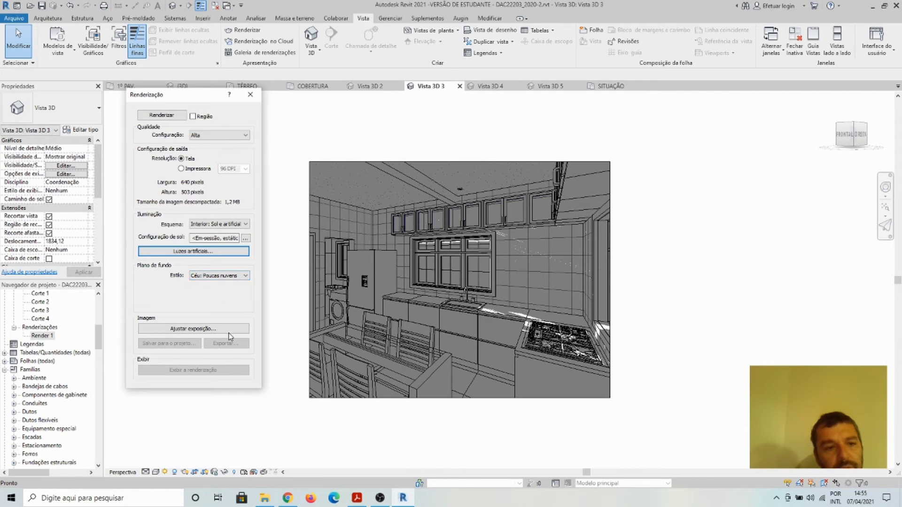
left_click(162, 116)
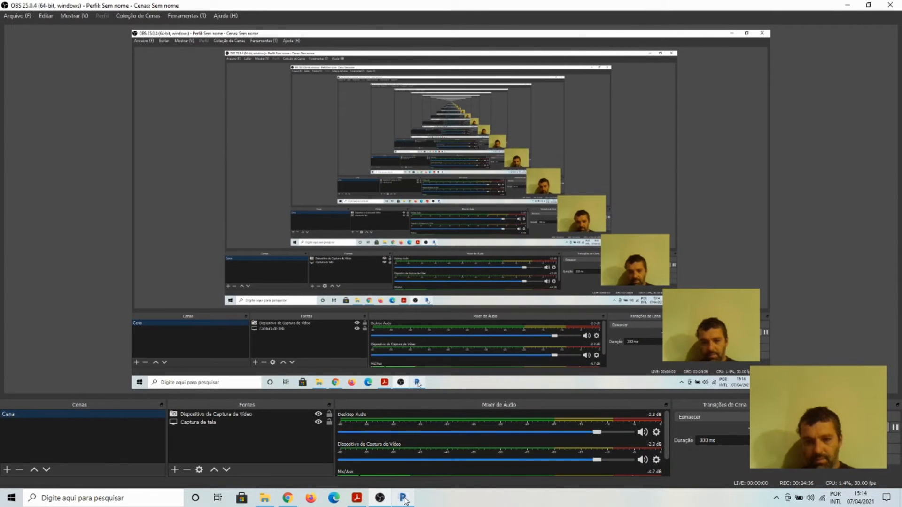
- Switch back to Revit, save the kitchen rendering to the project as Render2 and close the rendering settings
left_click(403, 498)
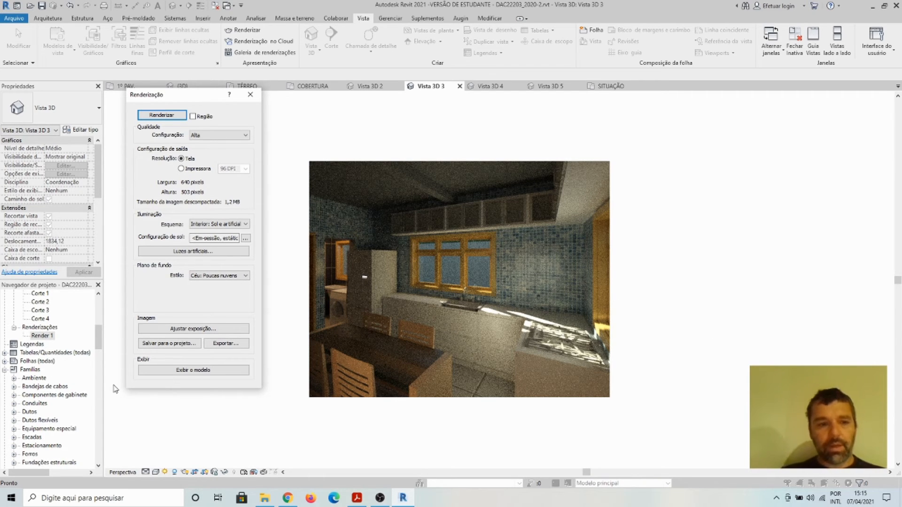
left_click(180, 344)
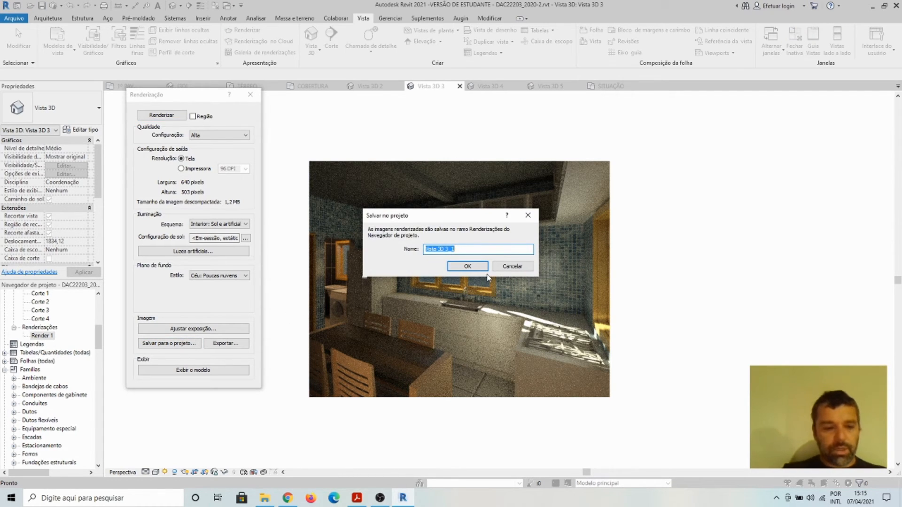
type("Render2")
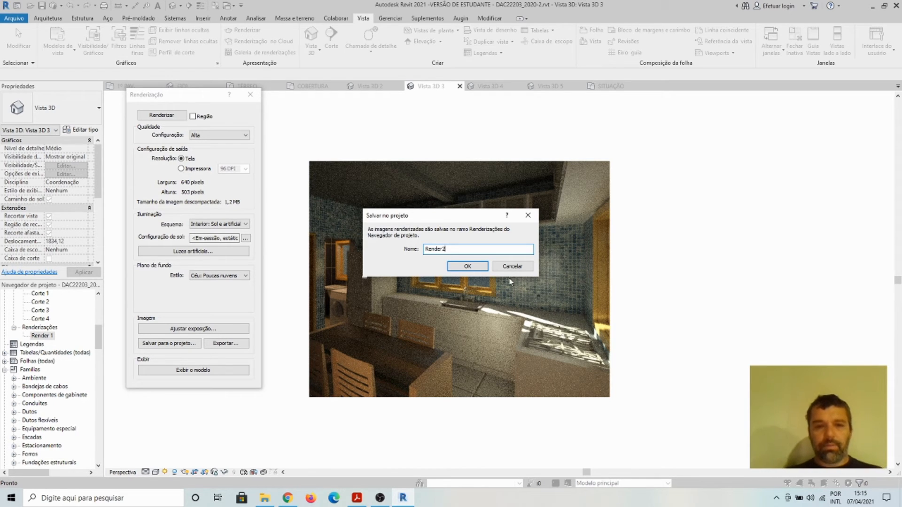
left_click(467, 266)
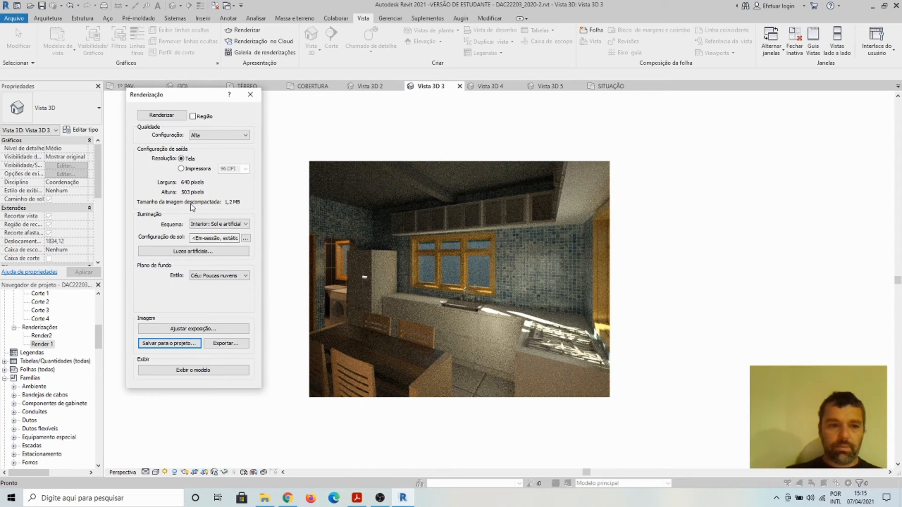
left_click(256, 97)
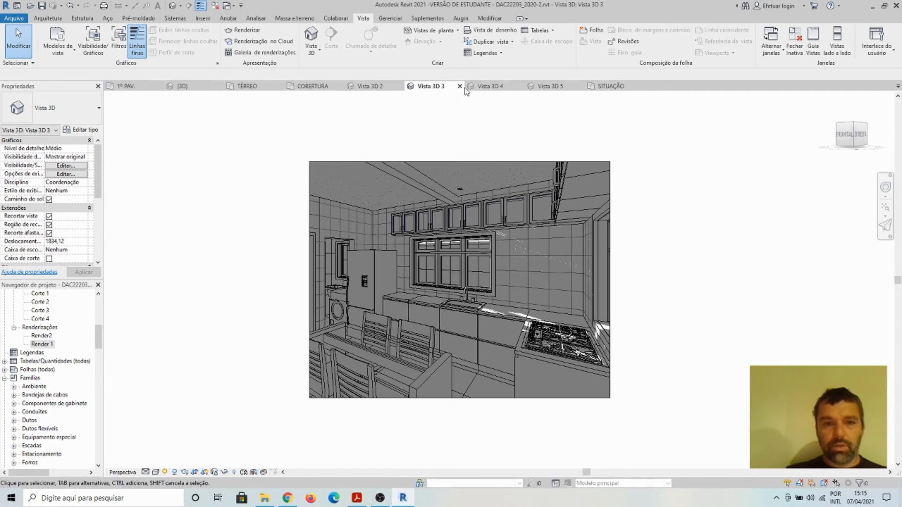
- Close Vista 3D 3 and save the rendering of Vista 3D 2 to the project as Render 3
left_click(460, 86)
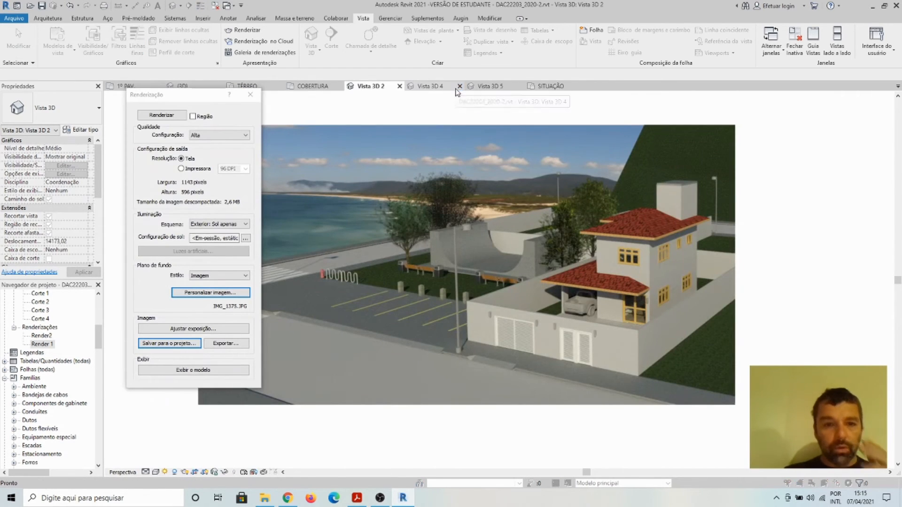
left_click(180, 344)
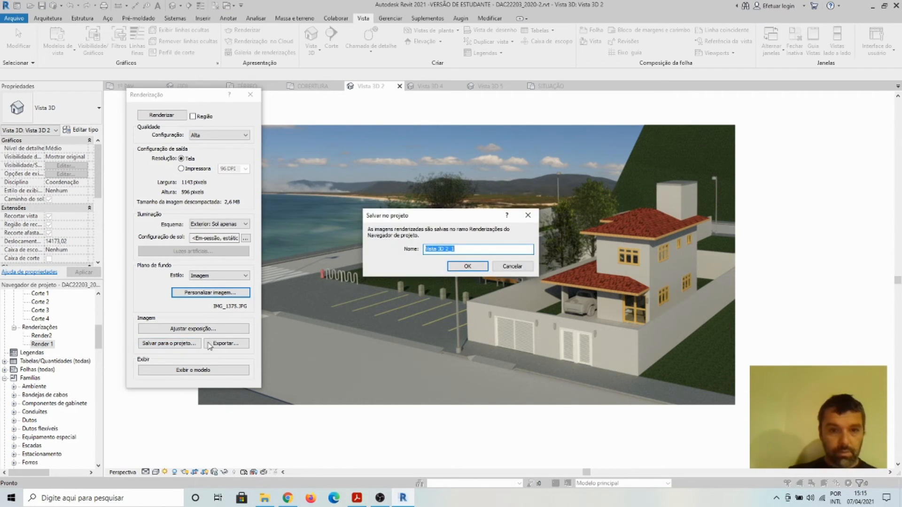
type("Render 3")
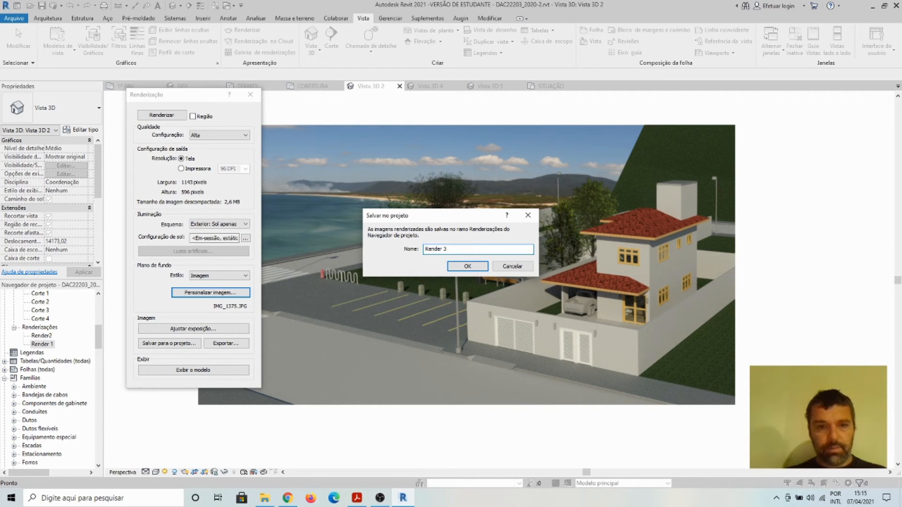
left_click(480, 268)
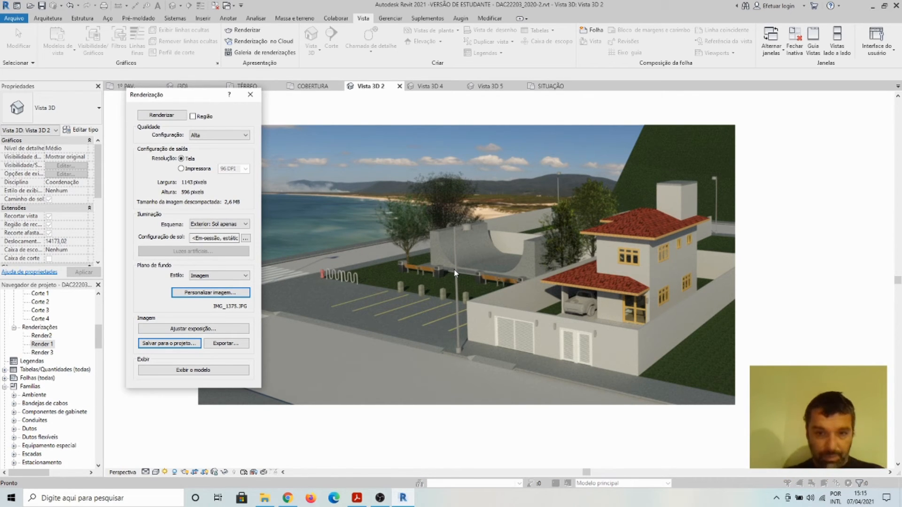
- Close the rendering settings, dismiss the project save reminder and close Vista 3D 2
left_click(251, 95)
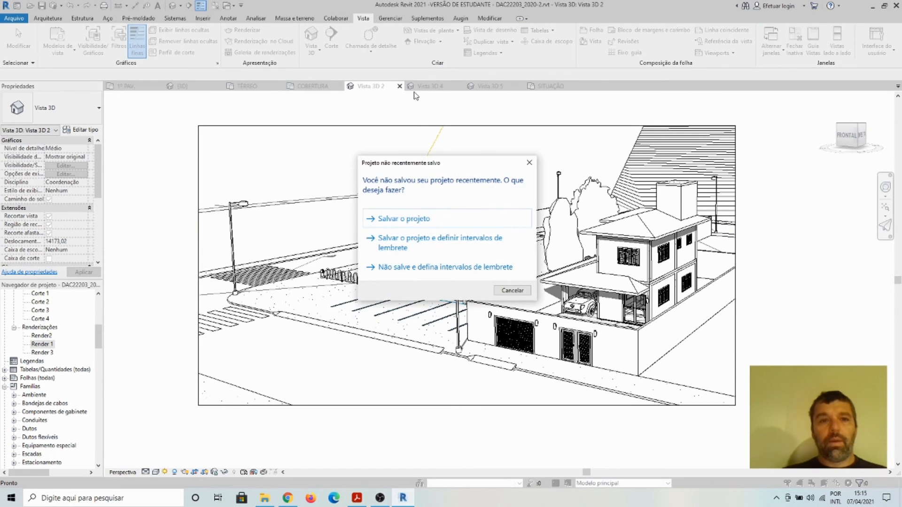
left_click(511, 290)
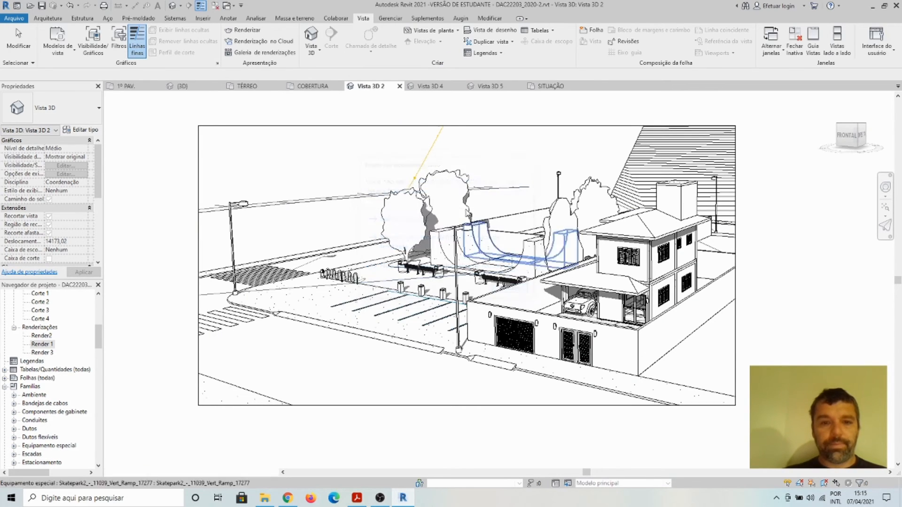
left_click(399, 86)
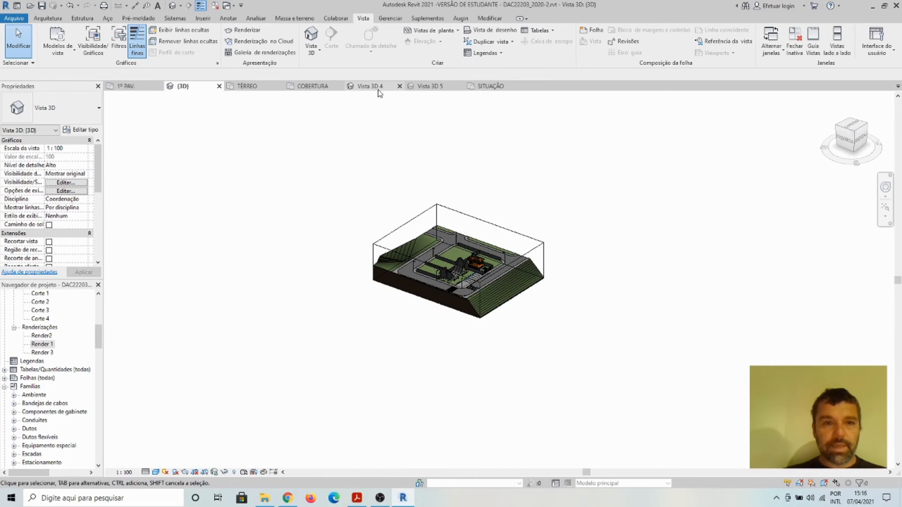
- In Vista 3D 5, enable the sun path using the project's specified location, date and time, and turn on shadows
left_click(375, 88)
left_click(434, 86)
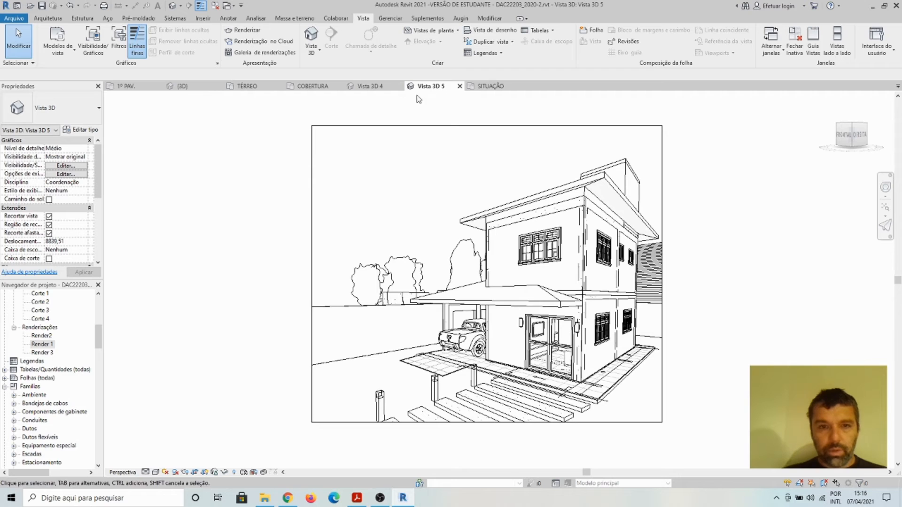
left_click(373, 88)
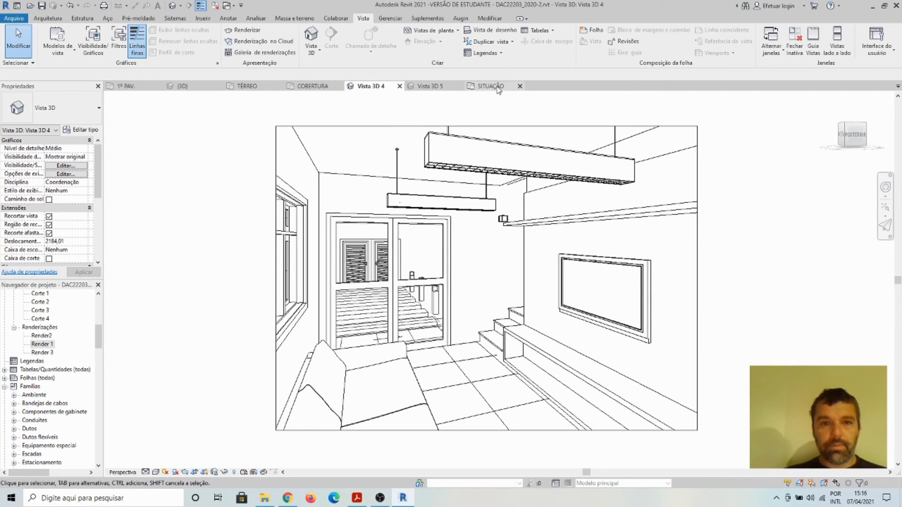
left_click(423, 87)
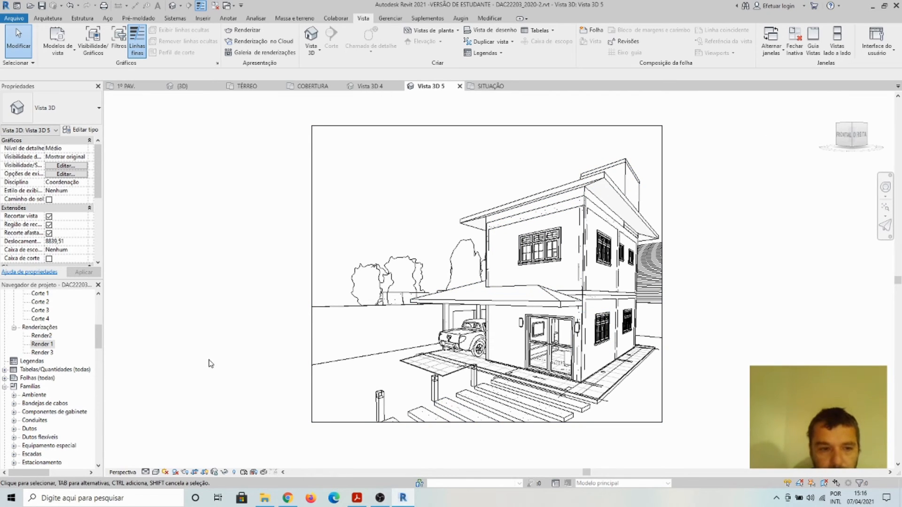
left_click(166, 472)
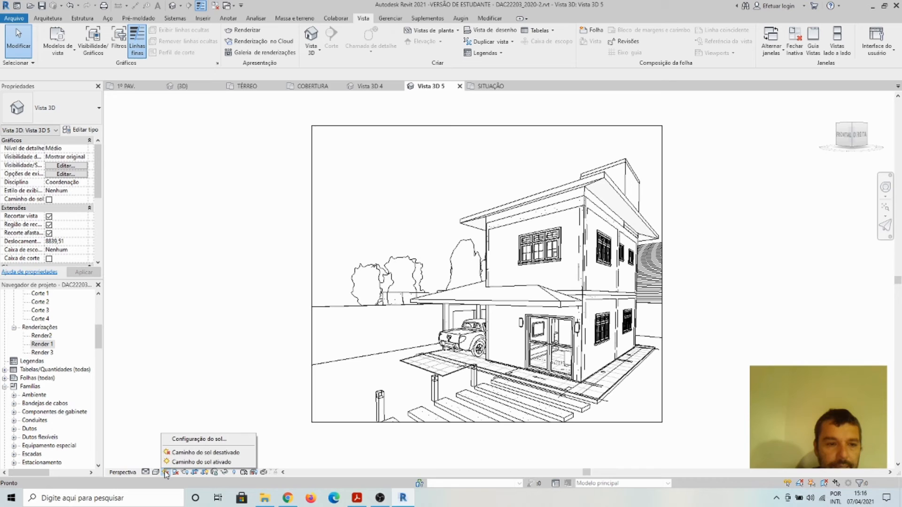
left_click(187, 462)
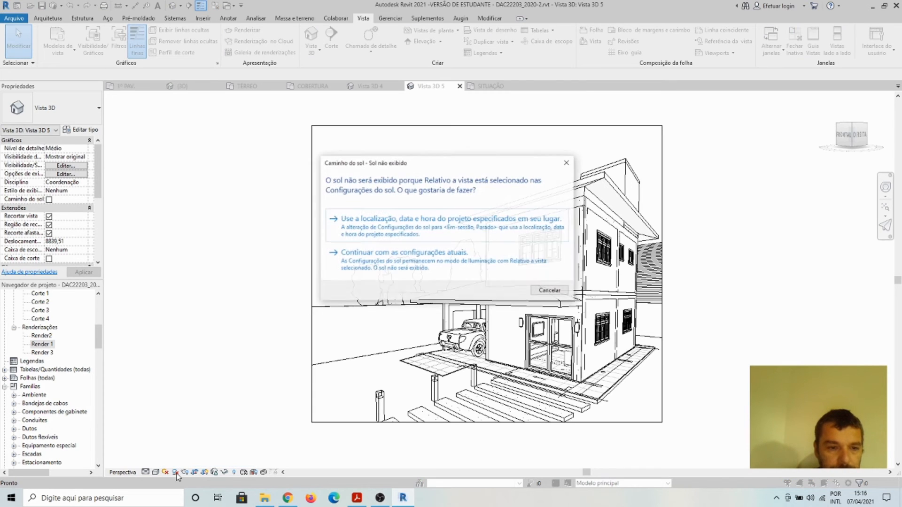
left_click(400, 228)
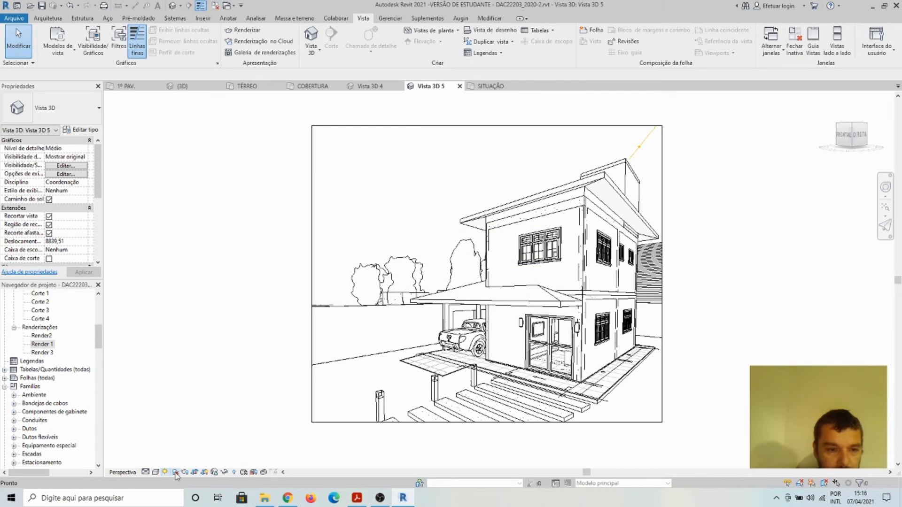
left_click(175, 472)
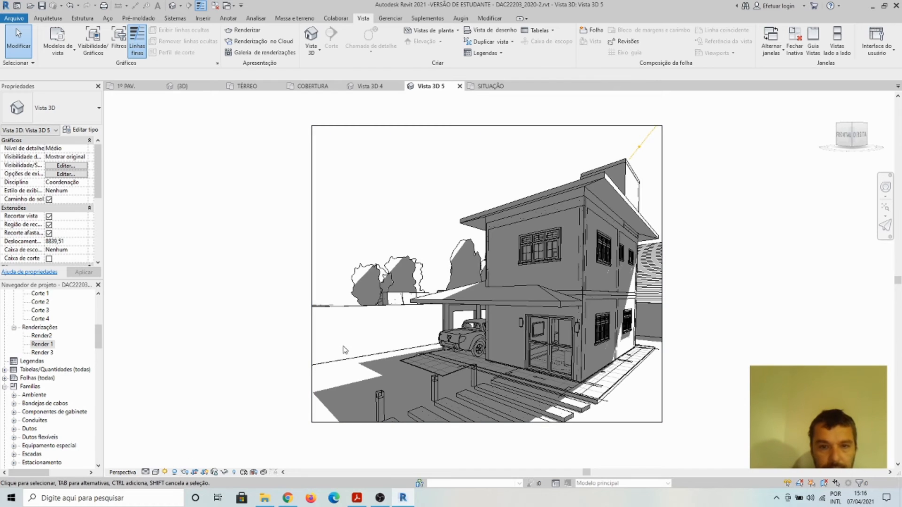
- Set the sun's time to 19:51 for Vista 3D 5 in the sun settings and apply it
left_click(166, 472)
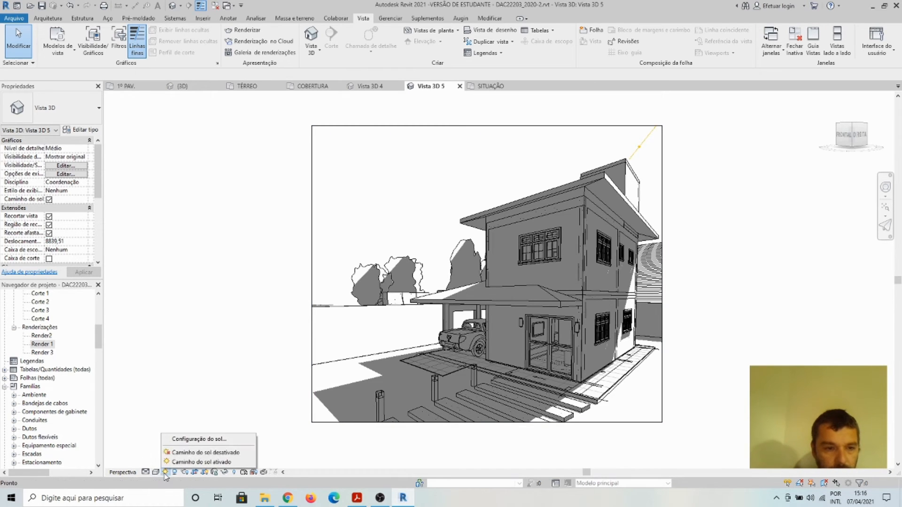
left_click(193, 440)
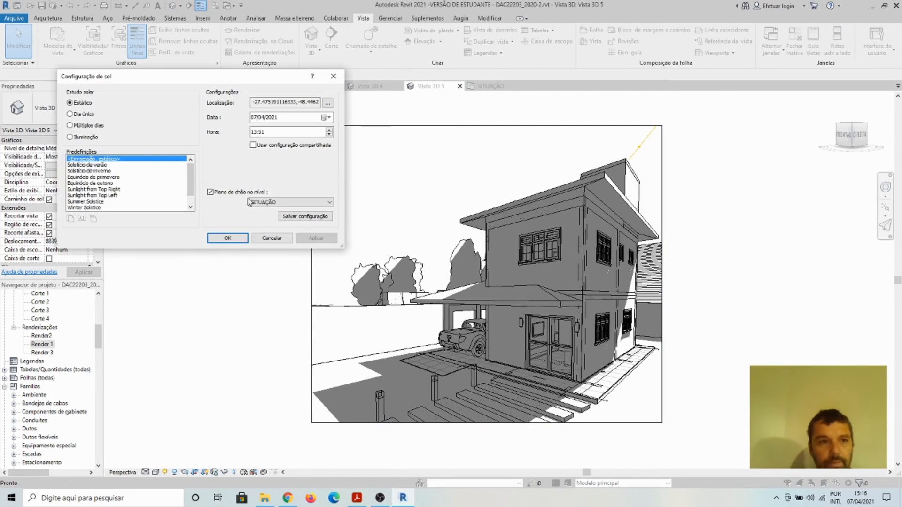
left_click(330, 130)
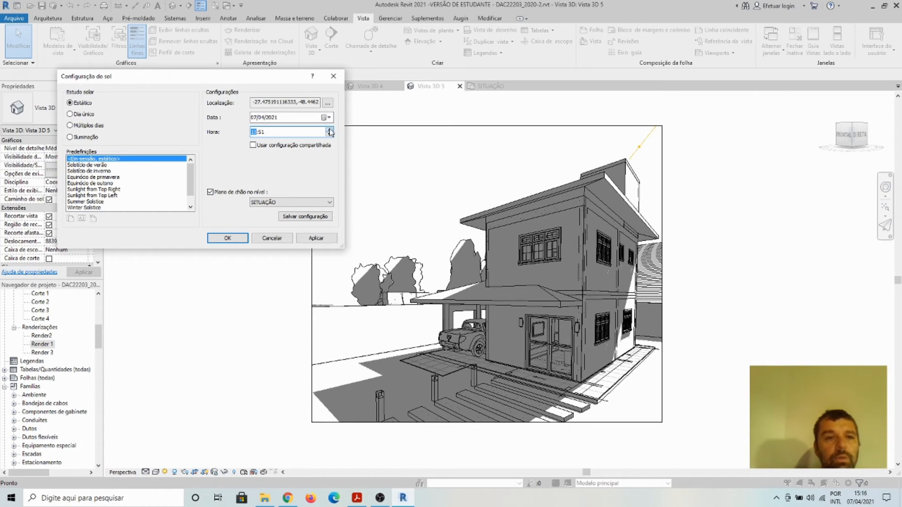
left_click(330, 131)
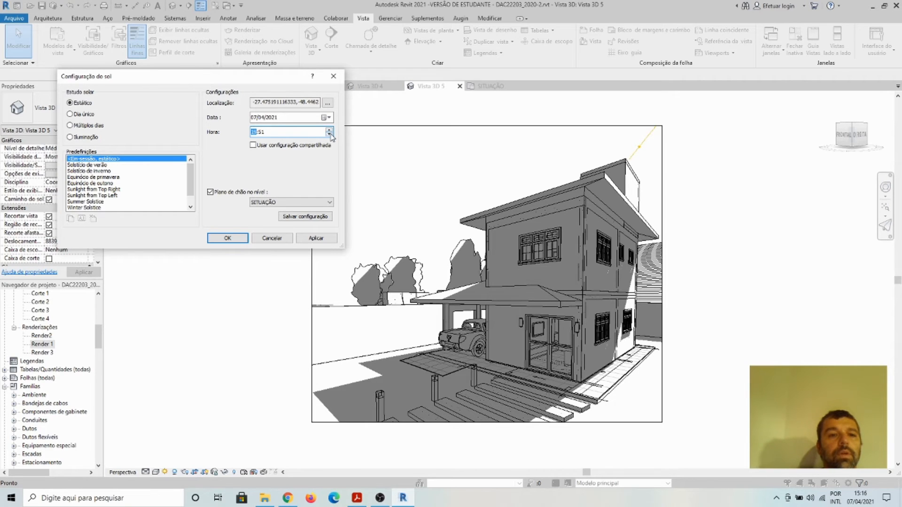
left_click(316, 239)
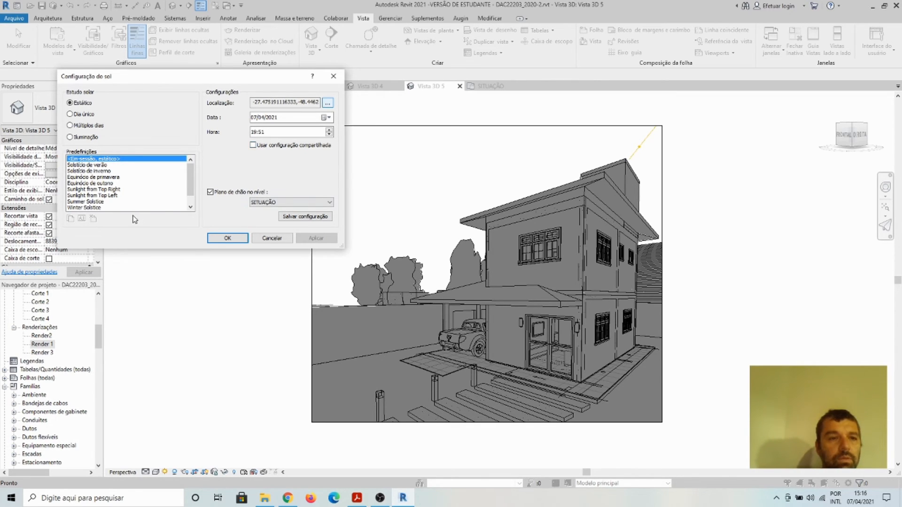
left_click(235, 237)
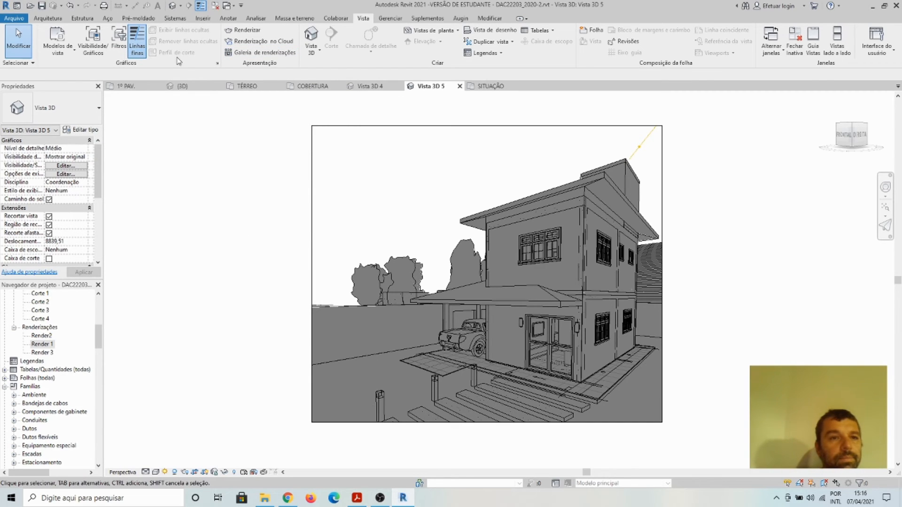
- Open the rendering settings for Vista 3D 5, setting the quality to Alta and the lighting scheme to Exterior: Artificial apenas
left_click(243, 29)
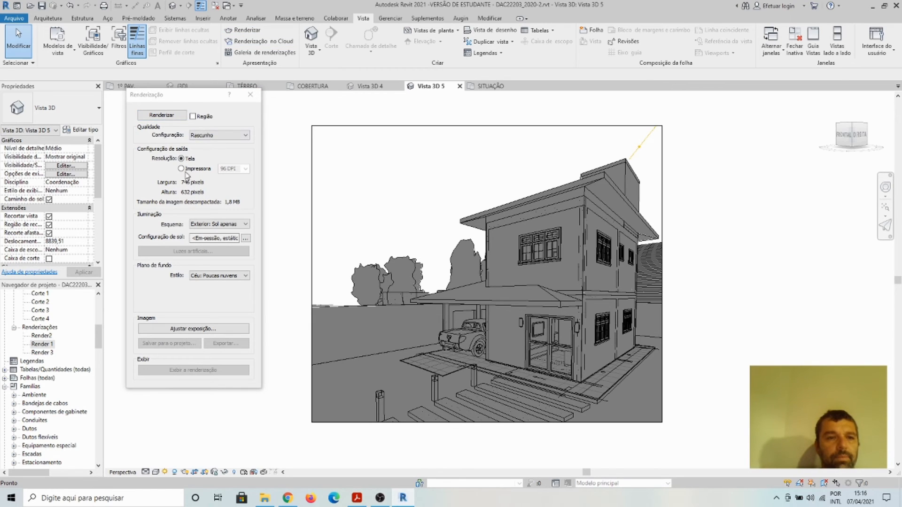
left_click(243, 135)
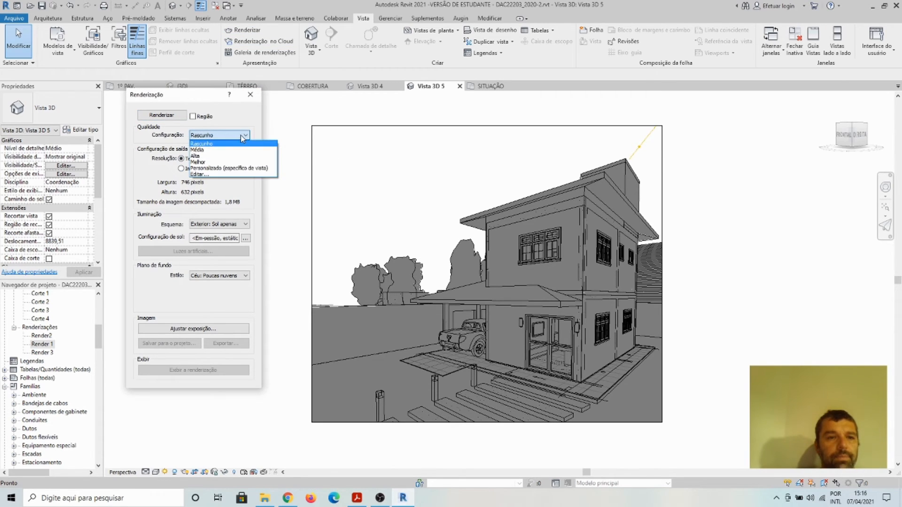
left_click(200, 156)
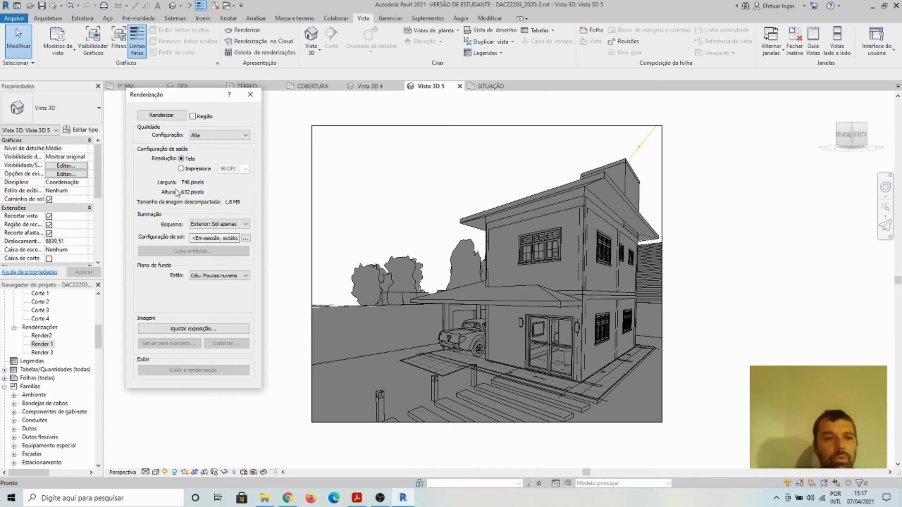
left_click(244, 226)
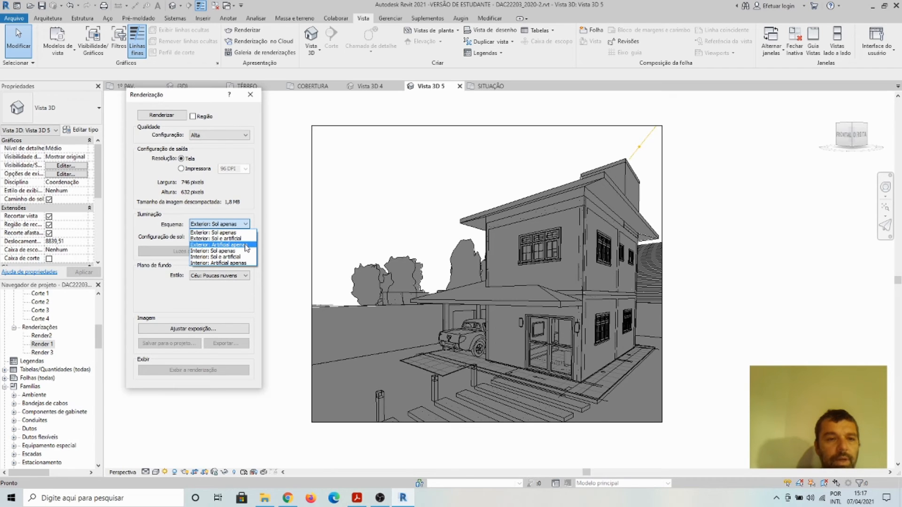
left_click(246, 245)
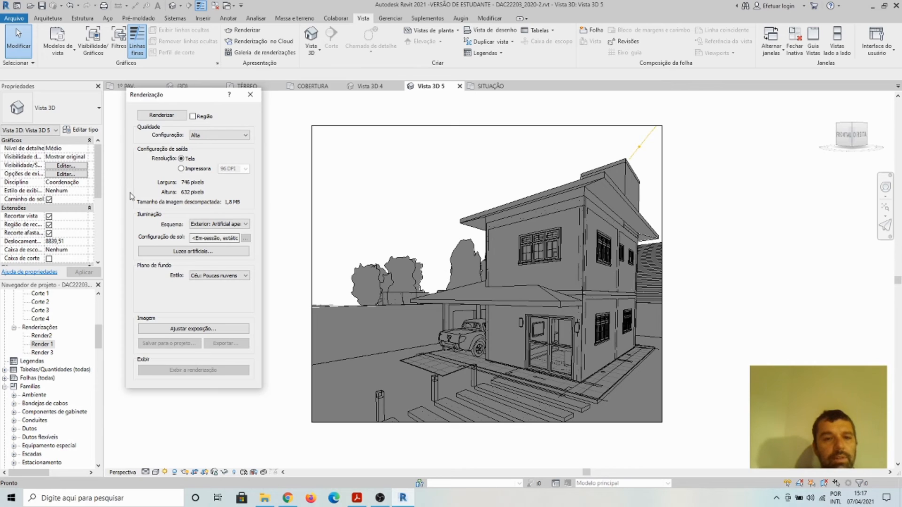
- Review the background style options, render Vista 3D 5 and switch back to Revit
left_click(242, 277)
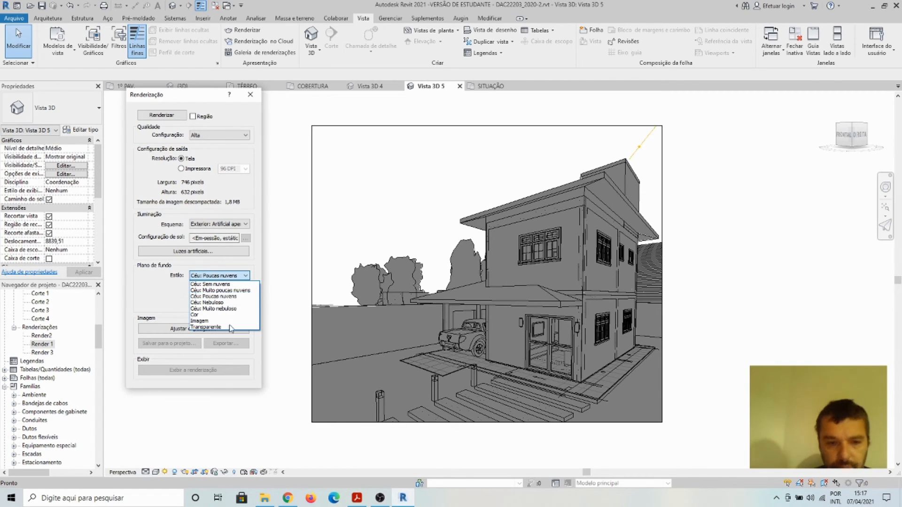
left_click(380, 498)
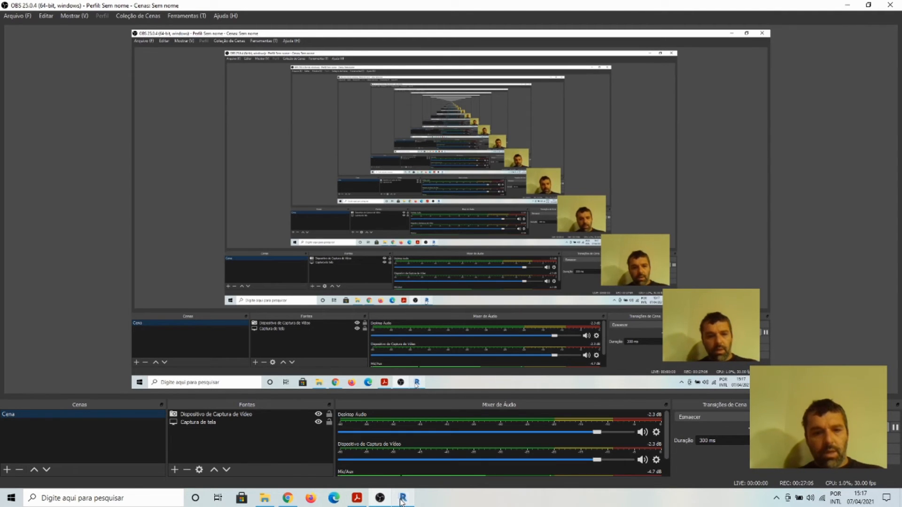
left_click(403, 499)
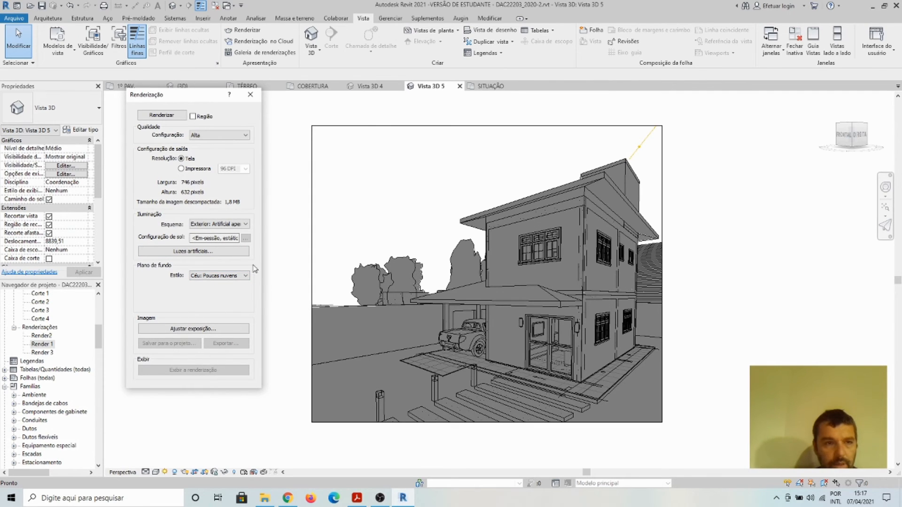
left_click(163, 116)
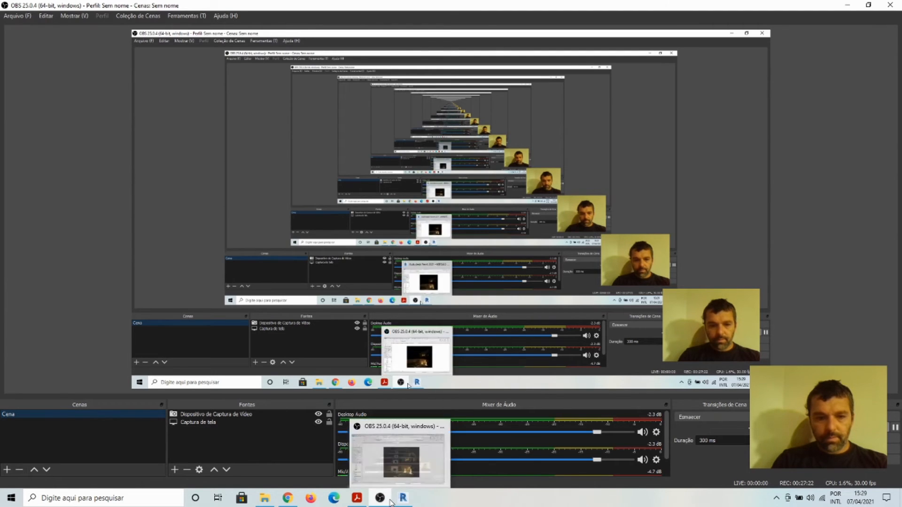
left_click(401, 499)
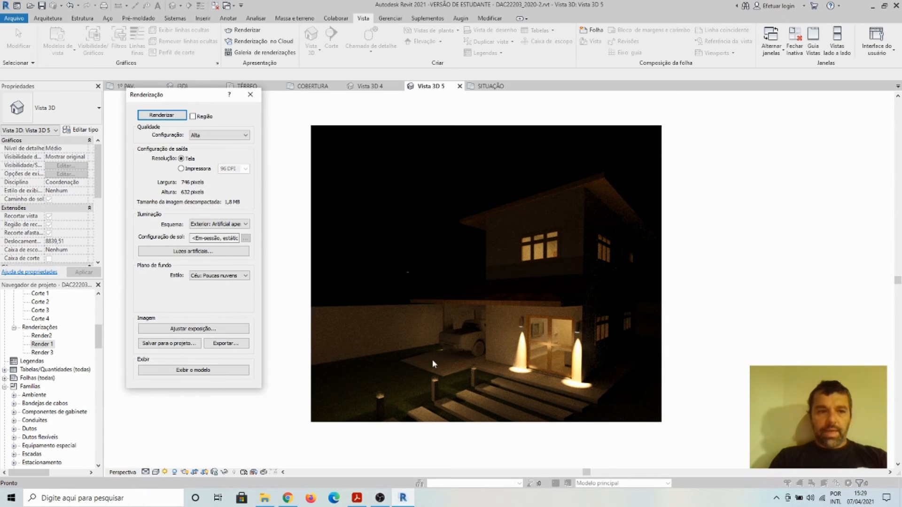
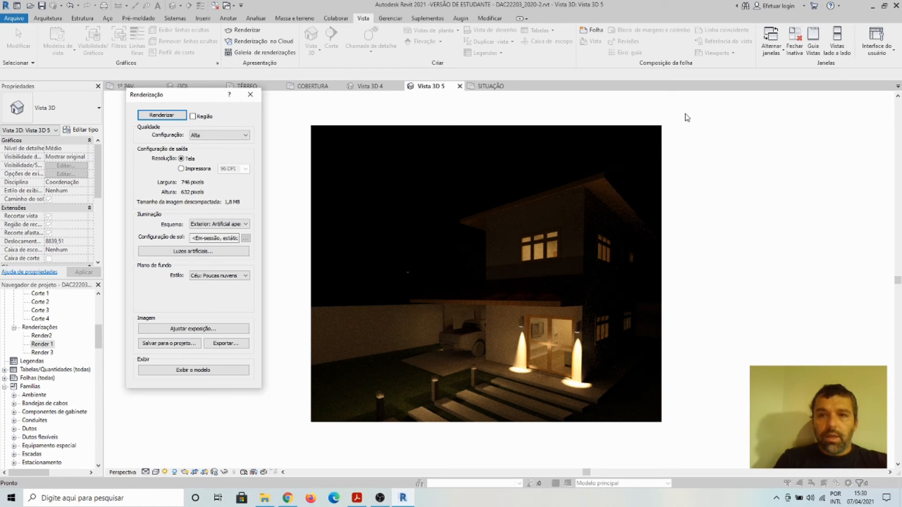
- Sign in to the Autodesk account with the account's e-mail and password
left_click(803, 8)
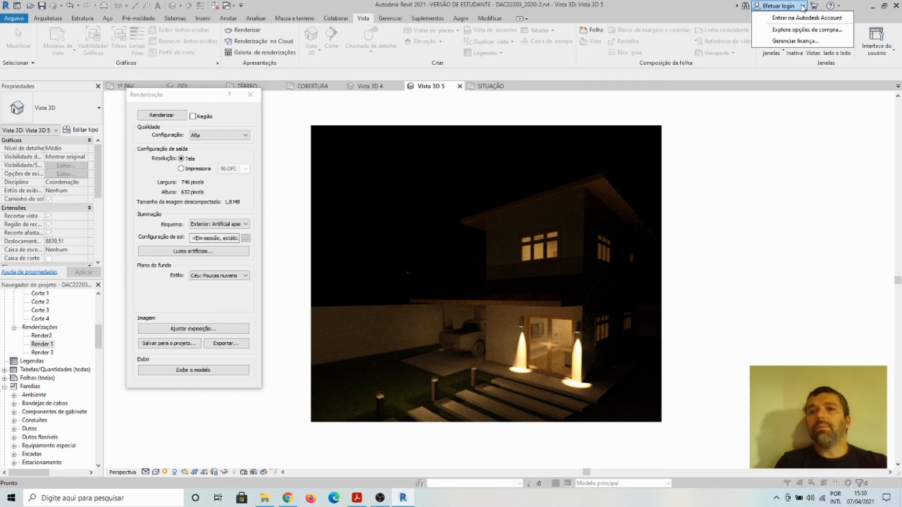
left_click(802, 21)
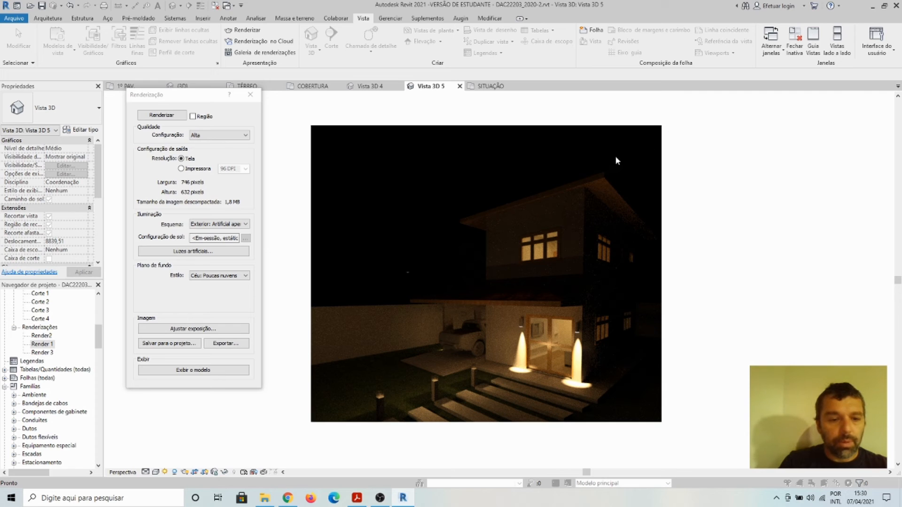
left_click(779, 6)
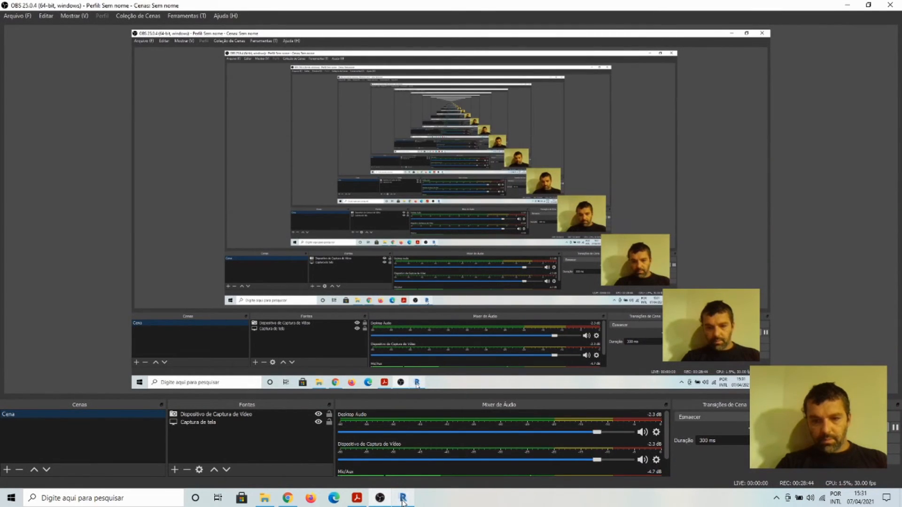
left_click(403, 499)
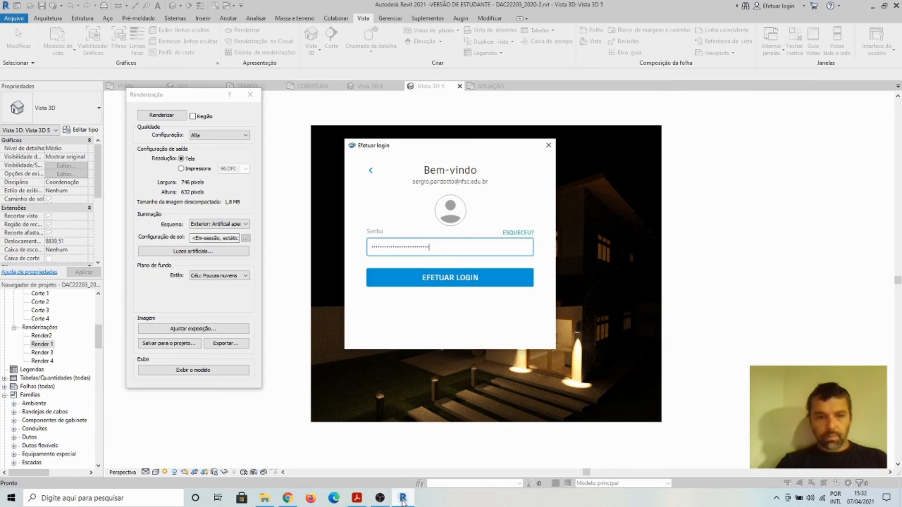
left_click(459, 279)
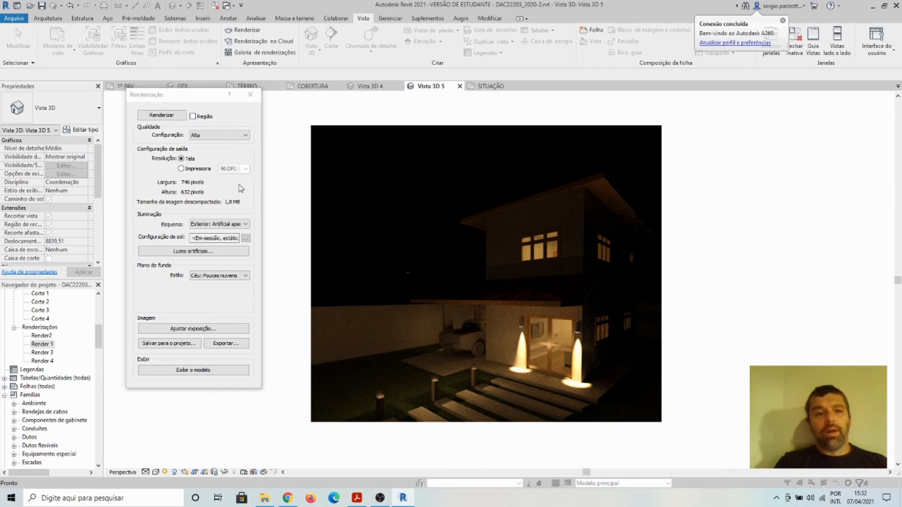
- Close the rendering settings, switch to Vista 3D 4 and open the cloud rendering setup past its welcome message
left_click(252, 100)
left_click(252, 98)
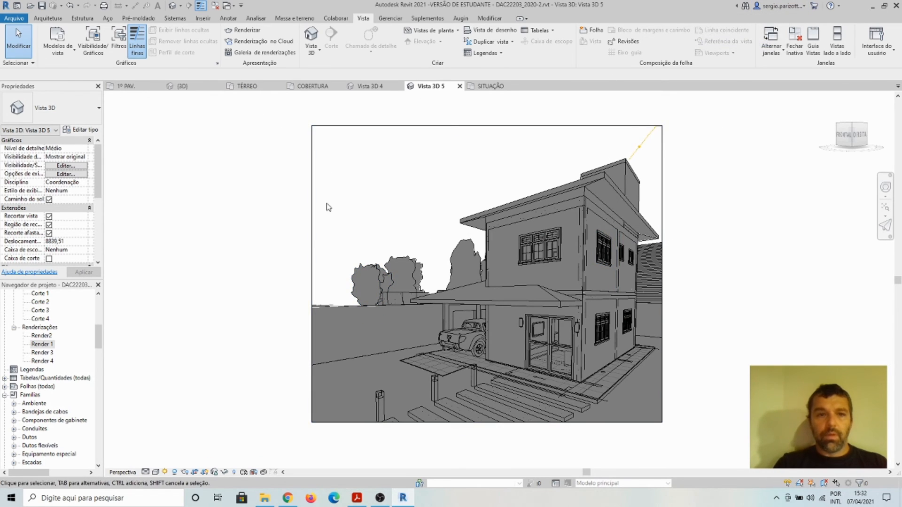
left_click(376, 87)
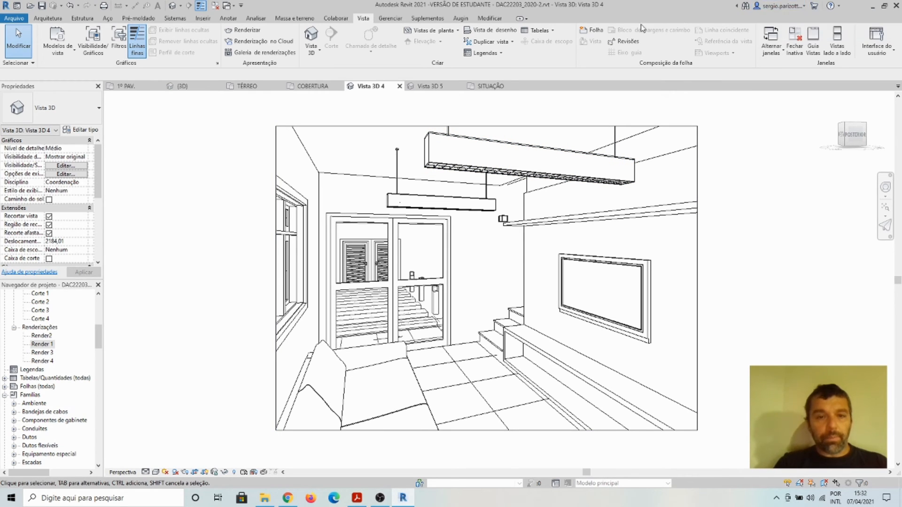
left_click(262, 44)
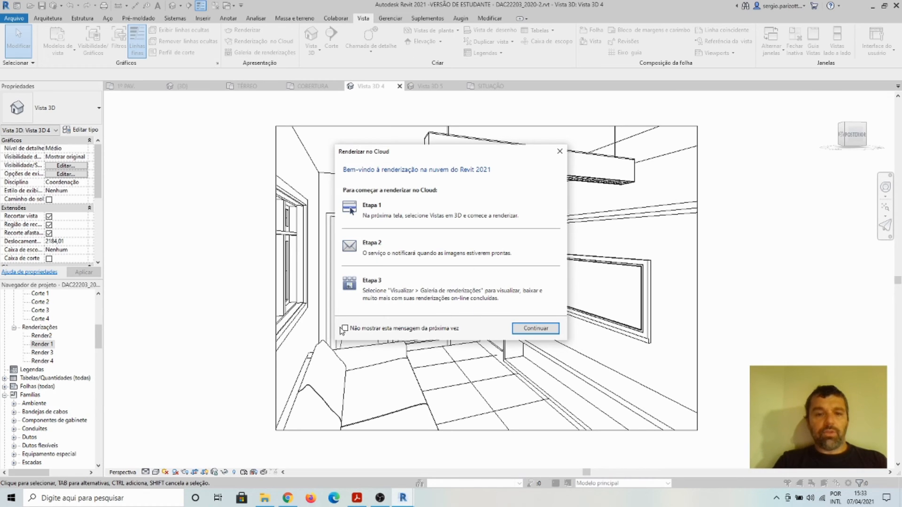
left_click(536, 328)
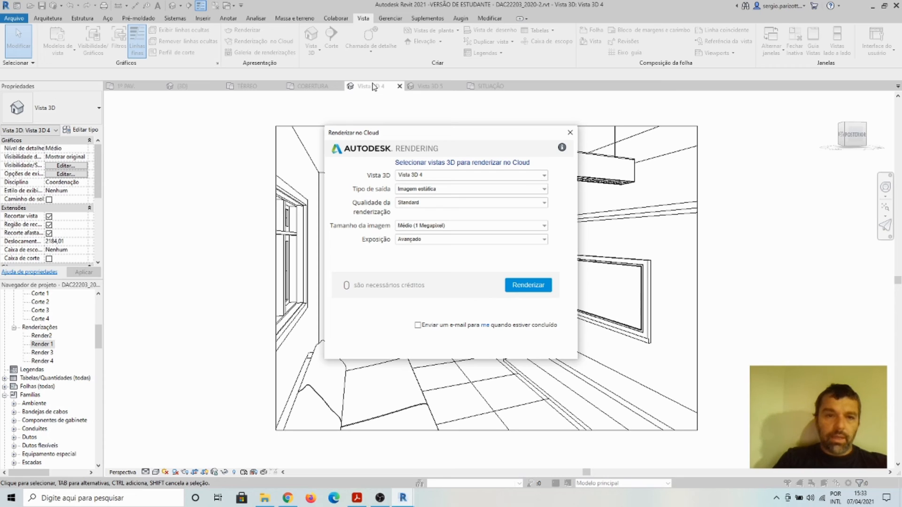
- Set up the cloud rendering of Vista 3D 4 as Panorama Stereo with Standard quality and 1024 px width, and start it
left_click(544, 176)
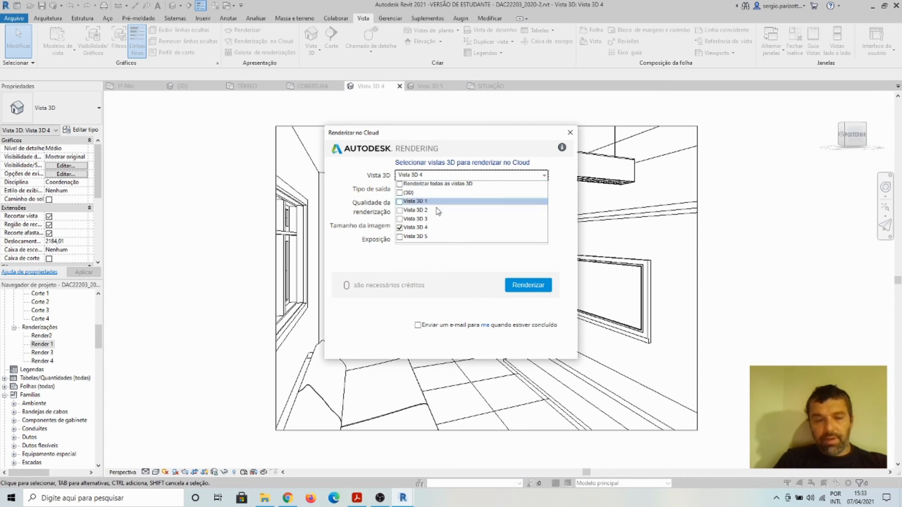
left_click(544, 177)
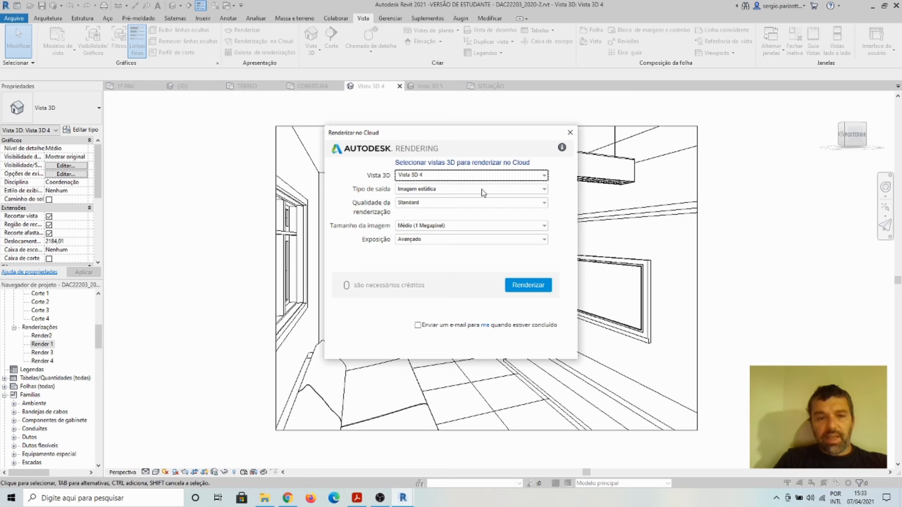
left_click(545, 190)
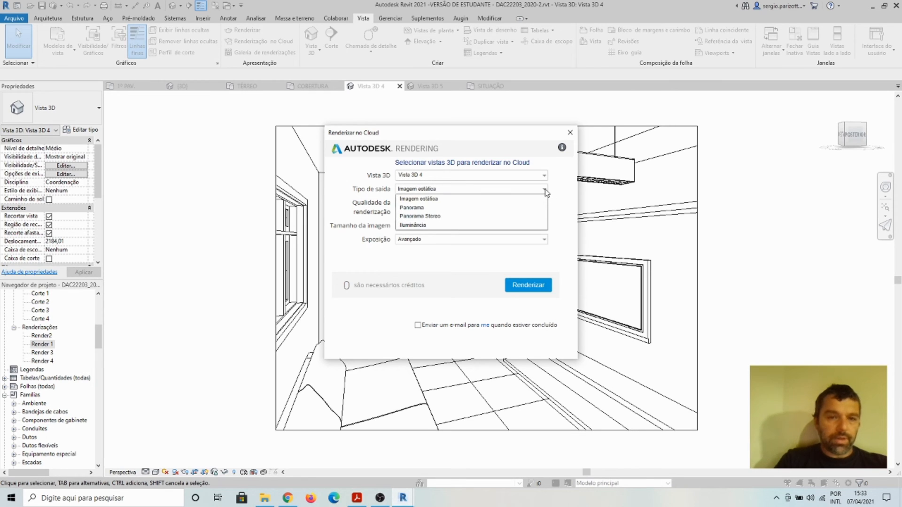
left_click(430, 217)
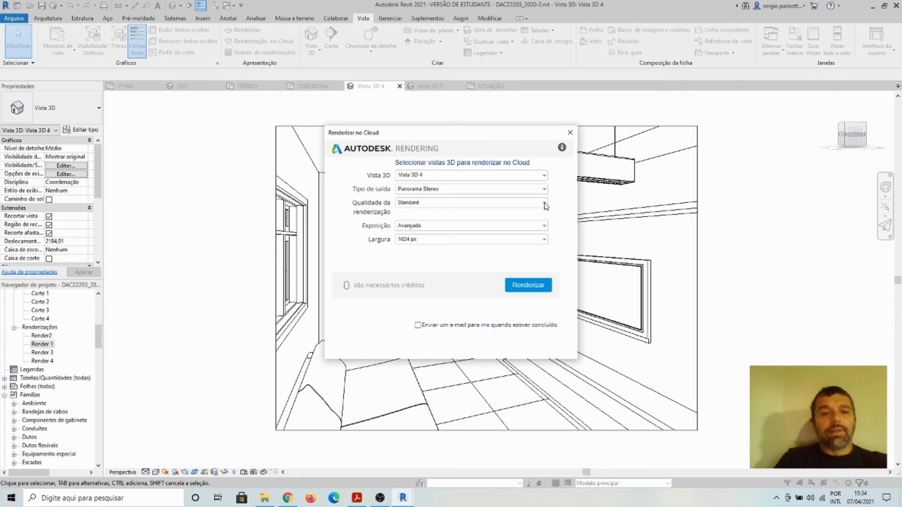
left_click(546, 205)
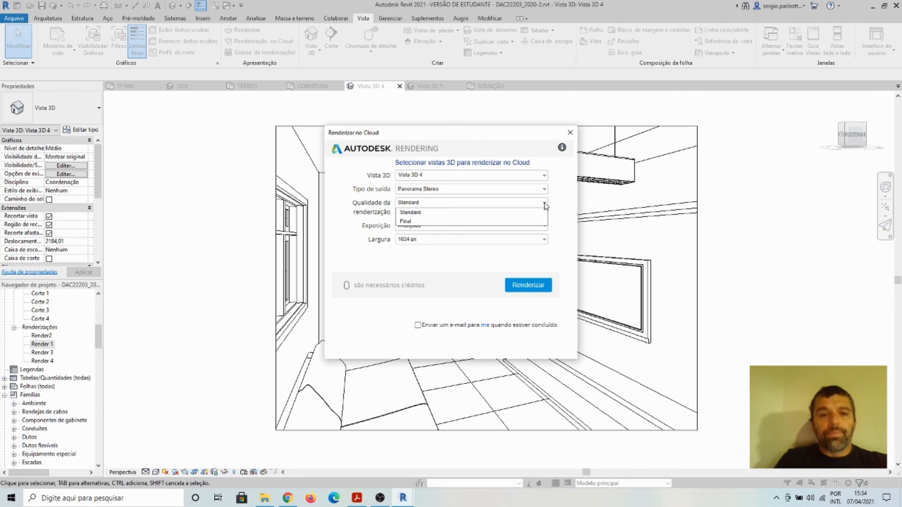
left_click(491, 205)
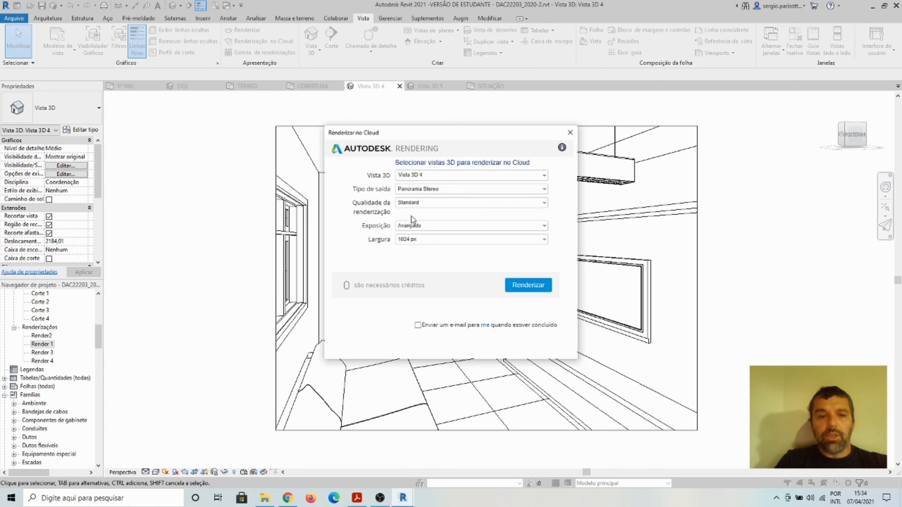
left_click(543, 240)
left_click(543, 241)
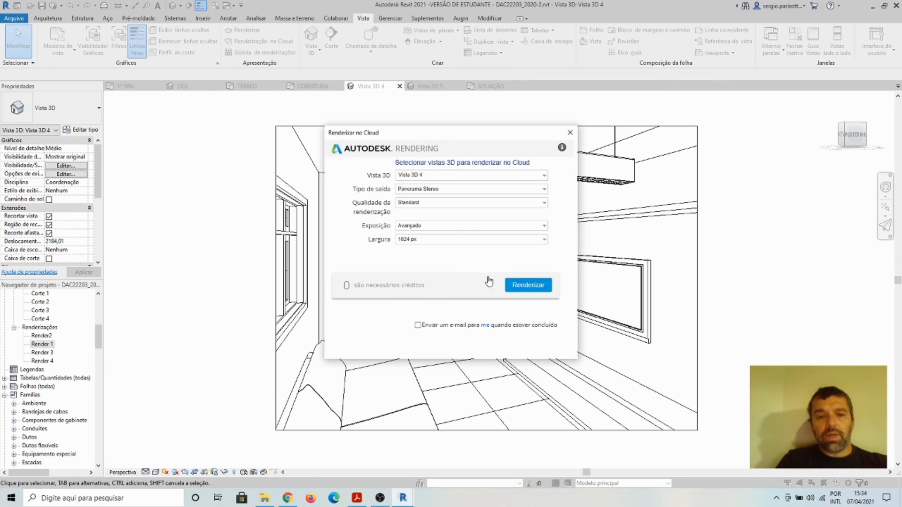
left_click(528, 287)
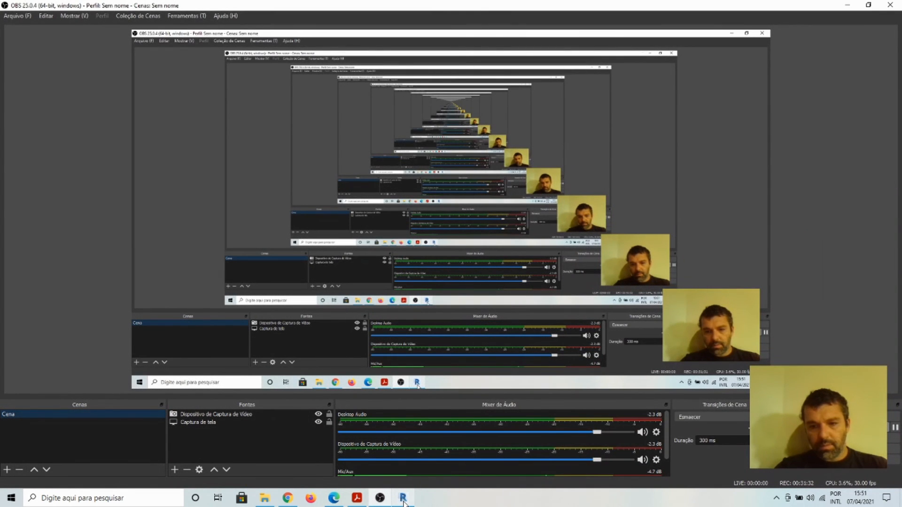
- Open the rendering gallery from Revit and switch to the browser showing the cloud rendering
left_click(403, 499)
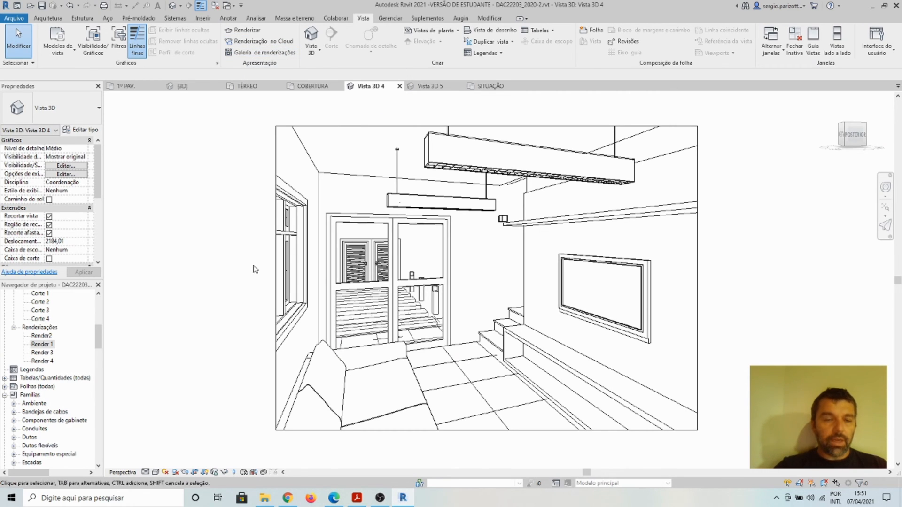
left_click(269, 52)
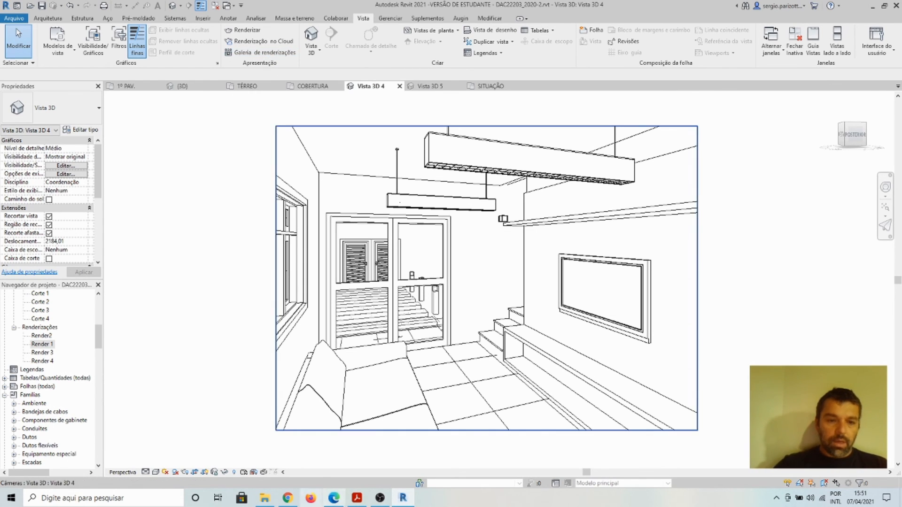
left_click(335, 498)
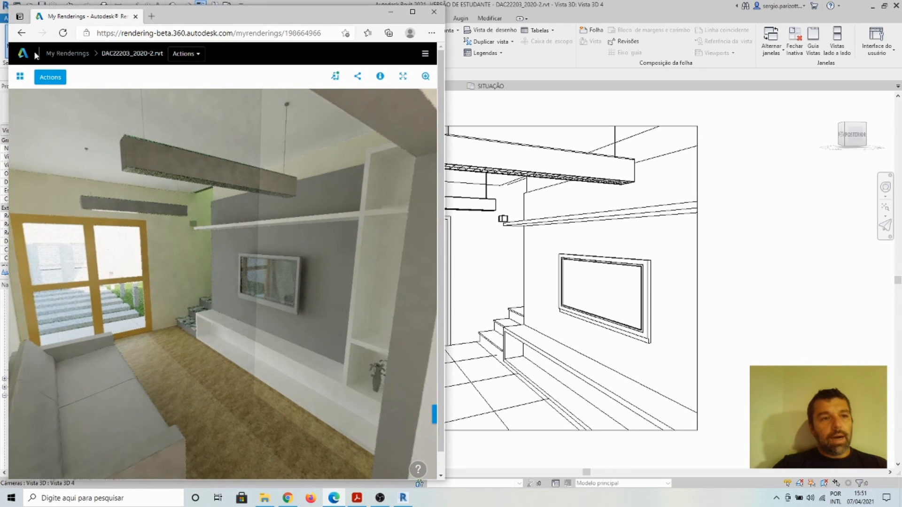
- Return to the My Renderings overview and look through the rendered projects
left_click(21, 34)
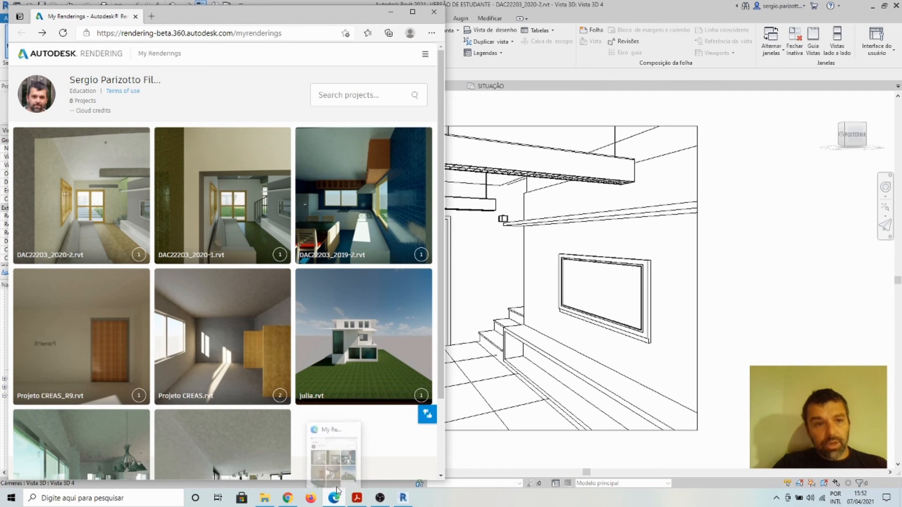
scroll(248, 212, "down", 2)
scroll(292, 292, "up", 1)
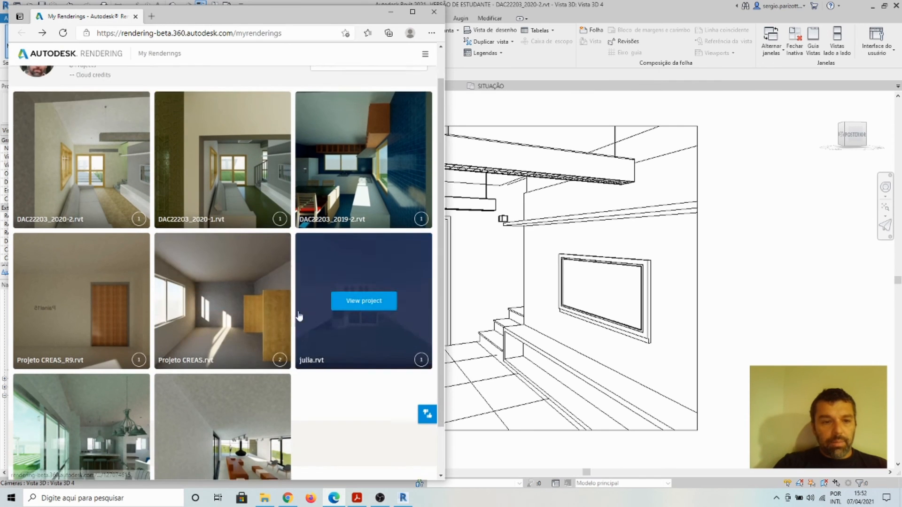
scroll(299, 317, "down", 1)
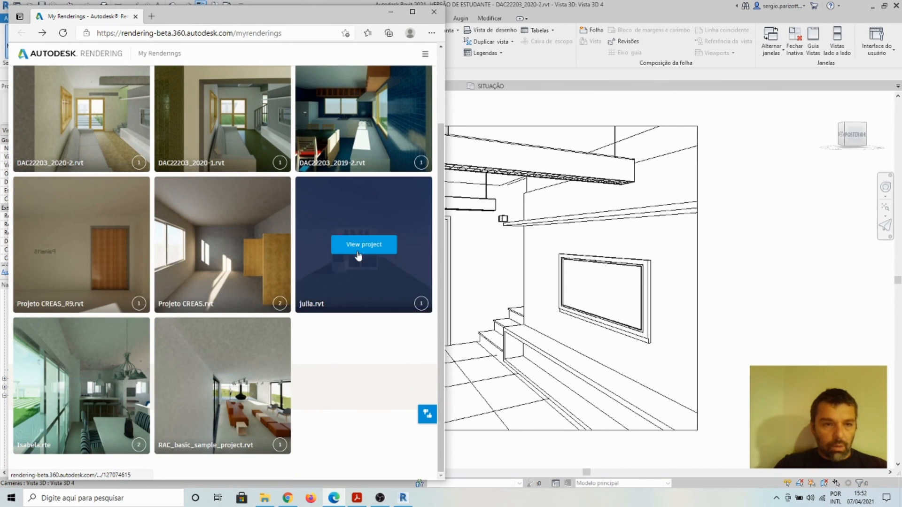
scroll(352, 243, "up", 2)
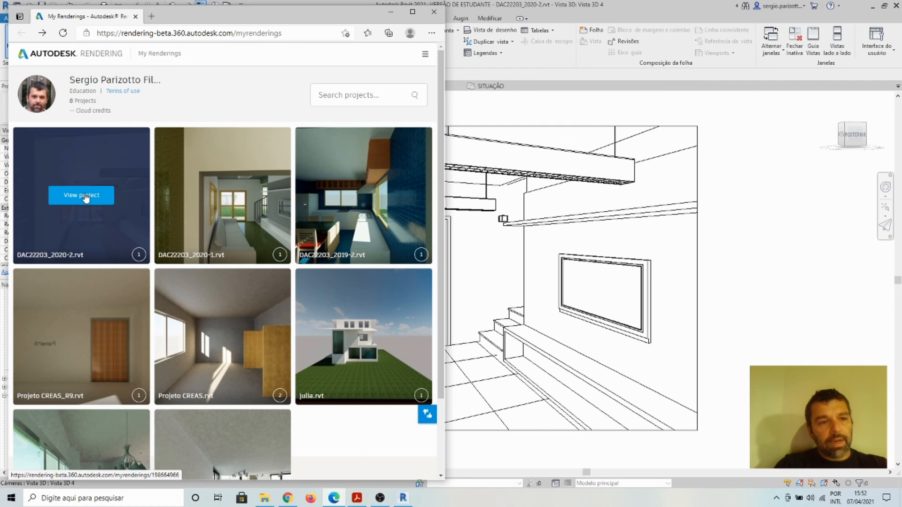
- Open the DAC22203_2020-2.rvt panorama in a maximized browser, look around it and display the QR code for viewing it on a phone
left_click(102, 198)
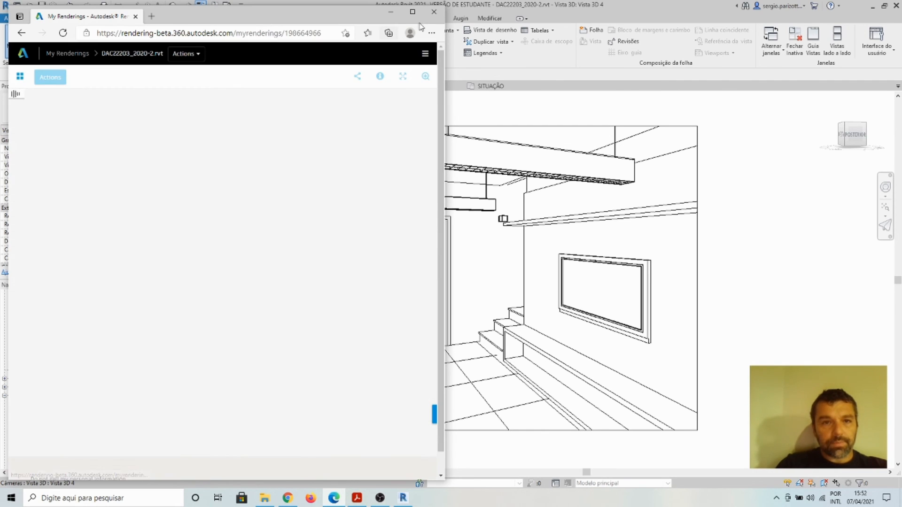
left_click(413, 13)
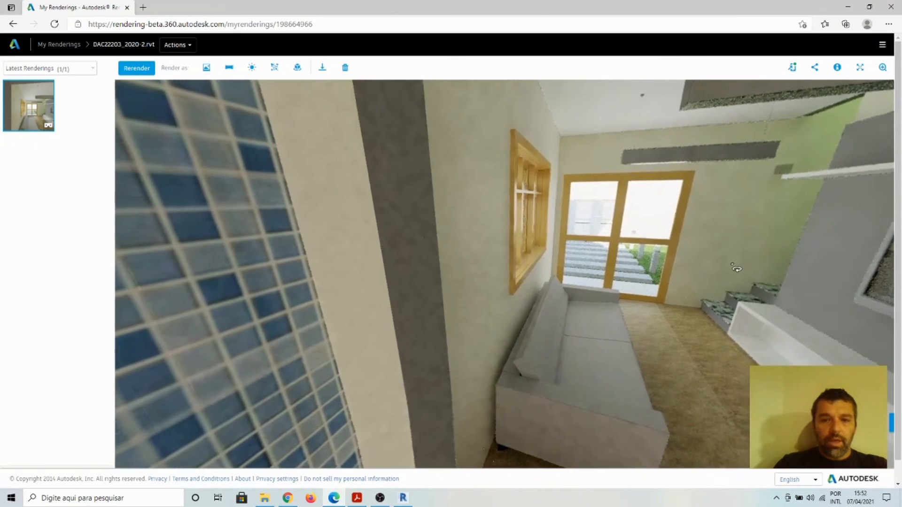
left_click_drag(735, 268, 471, 281)
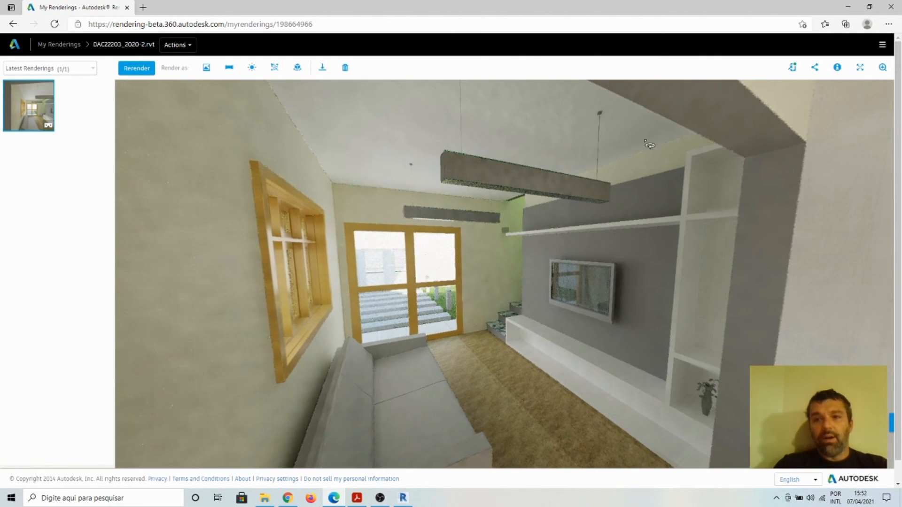
left_click(794, 71)
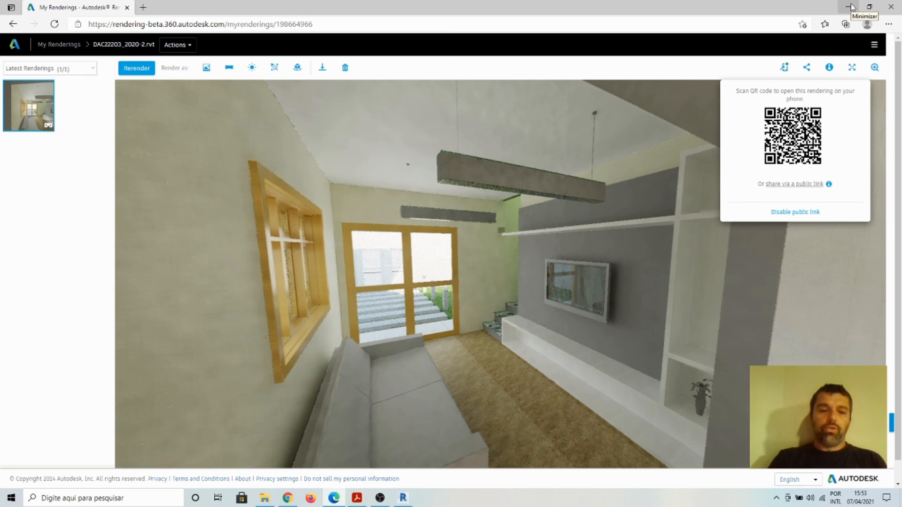
- Switch back to Revit and examine the photometric type parameters of the rectangular pendant luminaire nearest the camera in Vista 3D 4
left_click(380, 498)
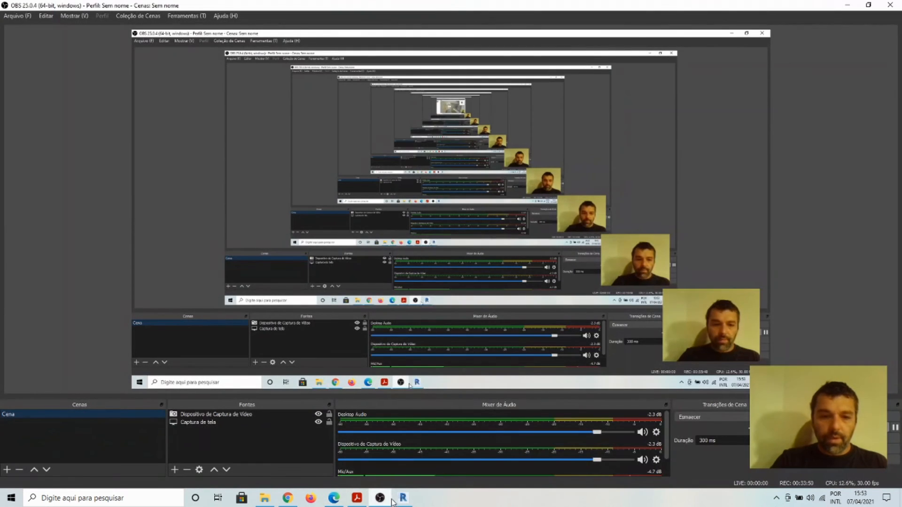
left_click(404, 499)
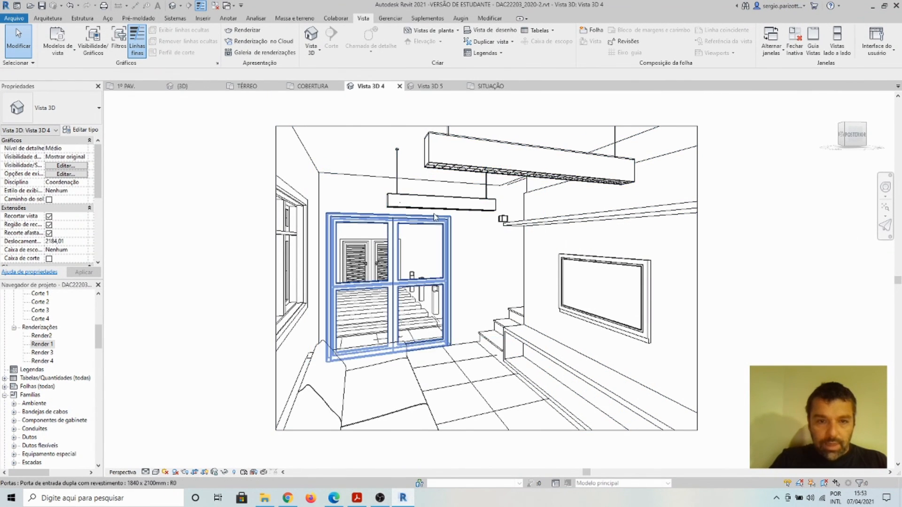
left_click(429, 156)
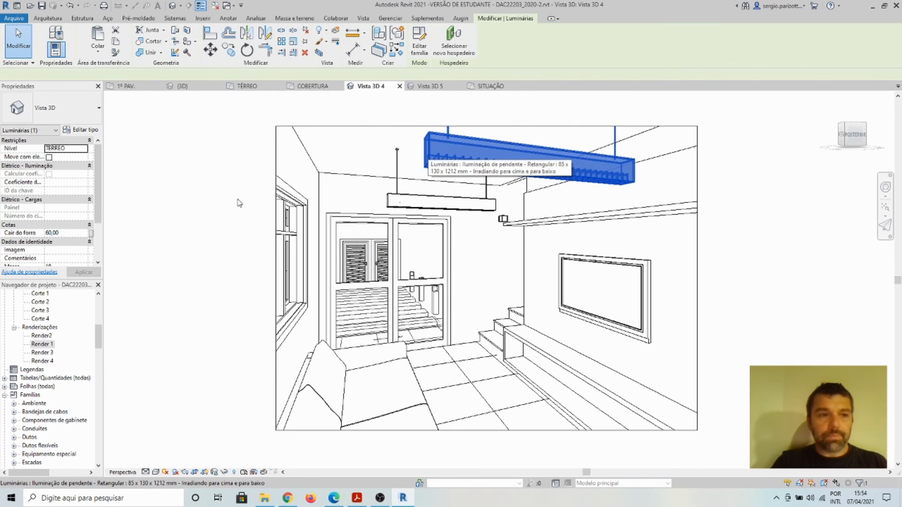
left_click(85, 131)
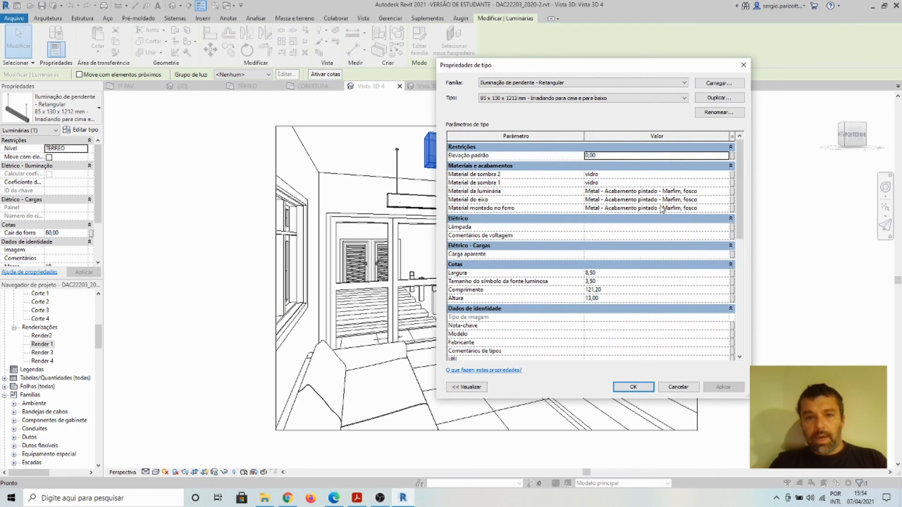
scroll(530, 196, "down", 1)
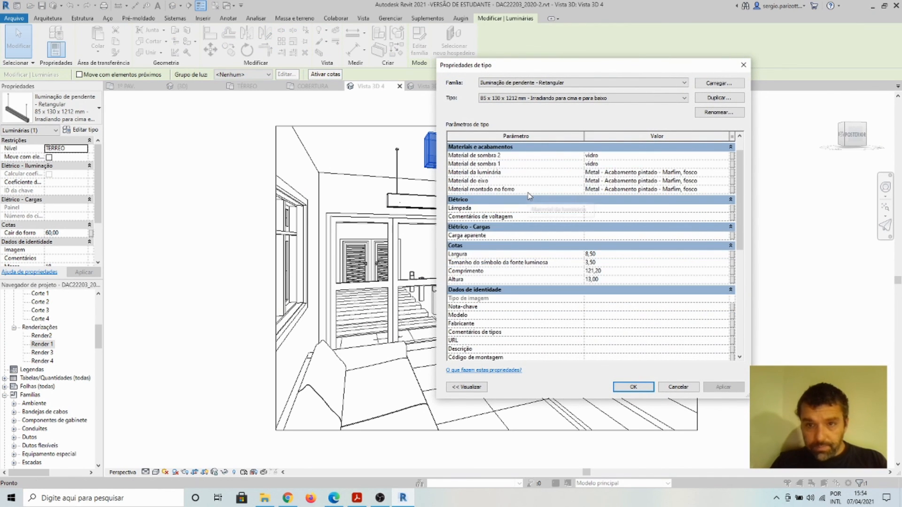
scroll(557, 188, "down", 5)
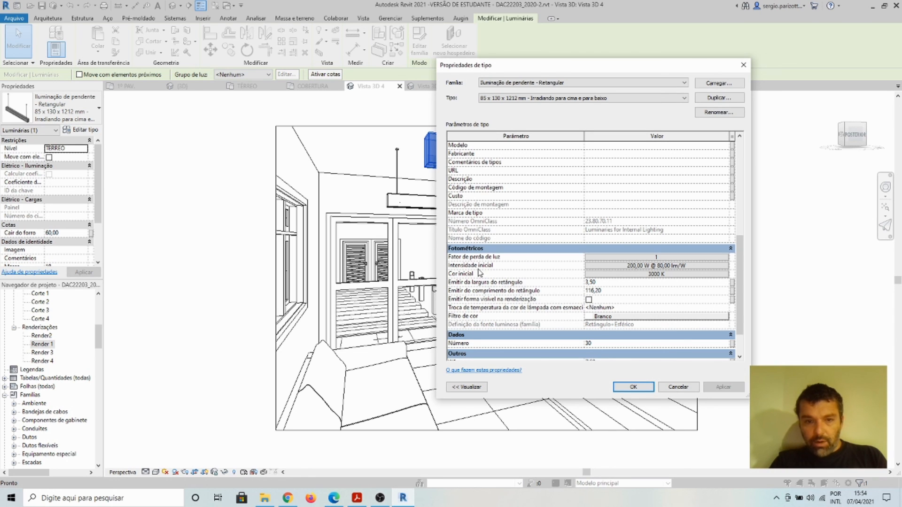
scroll(679, 273, "down", 2)
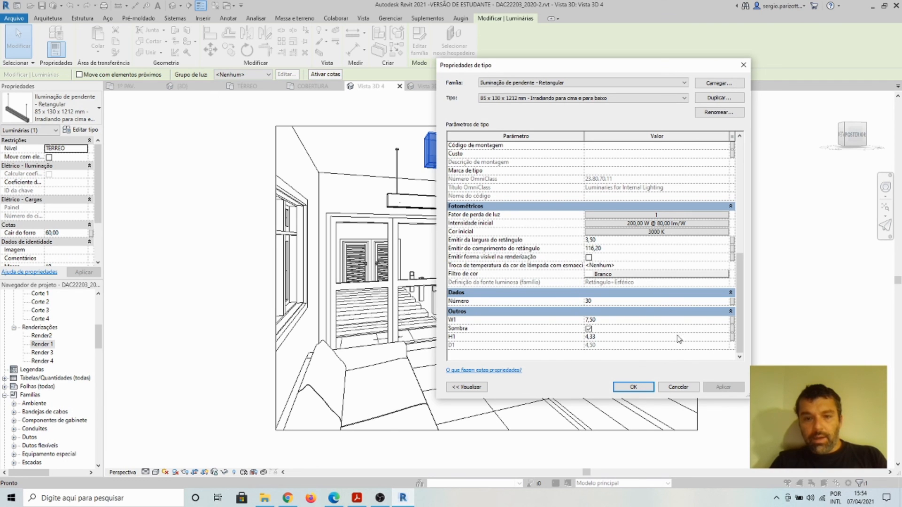
scroll(660, 307, "up", 2)
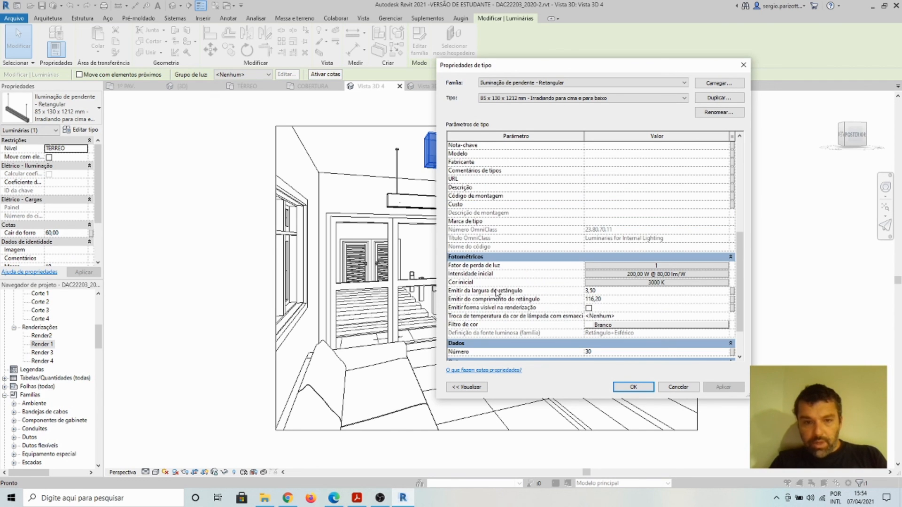
- Try the Xenônio preset for the pendant luminaire's initial colour, then discard the colour and type property changes
left_click(675, 283)
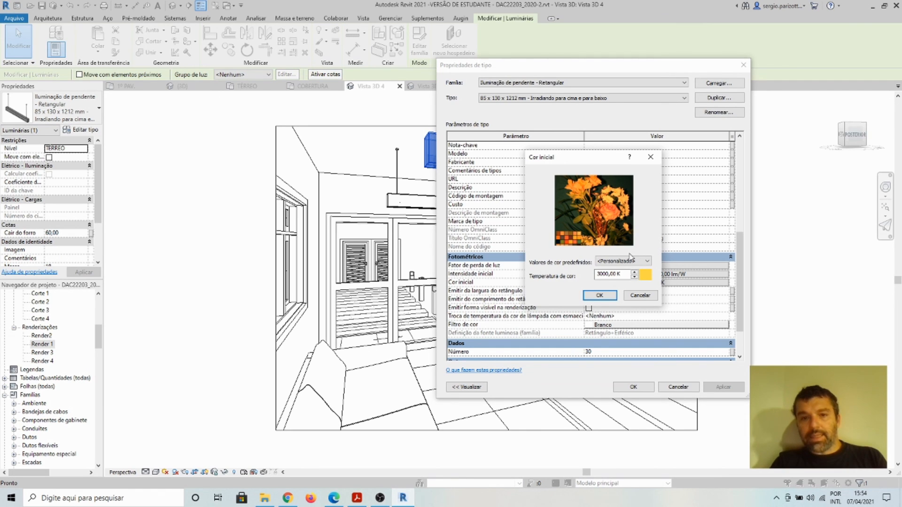
left_click(647, 262)
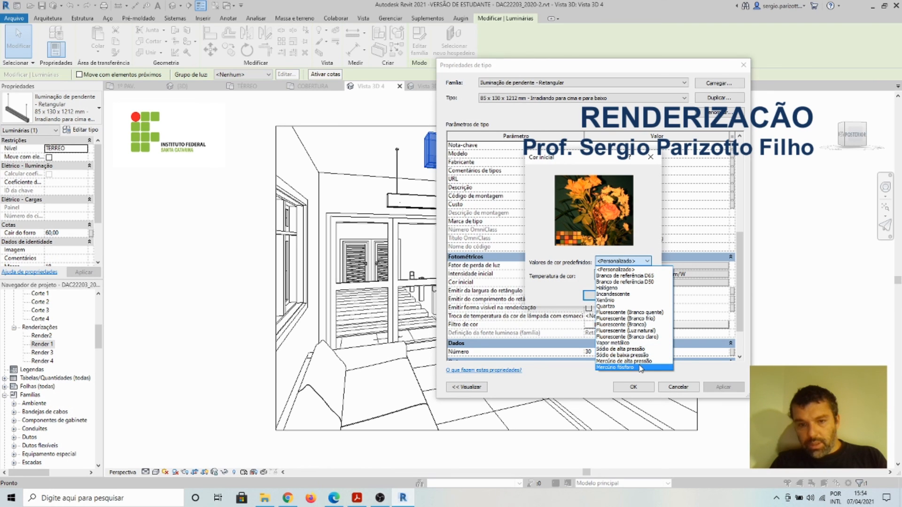
left_click(620, 300)
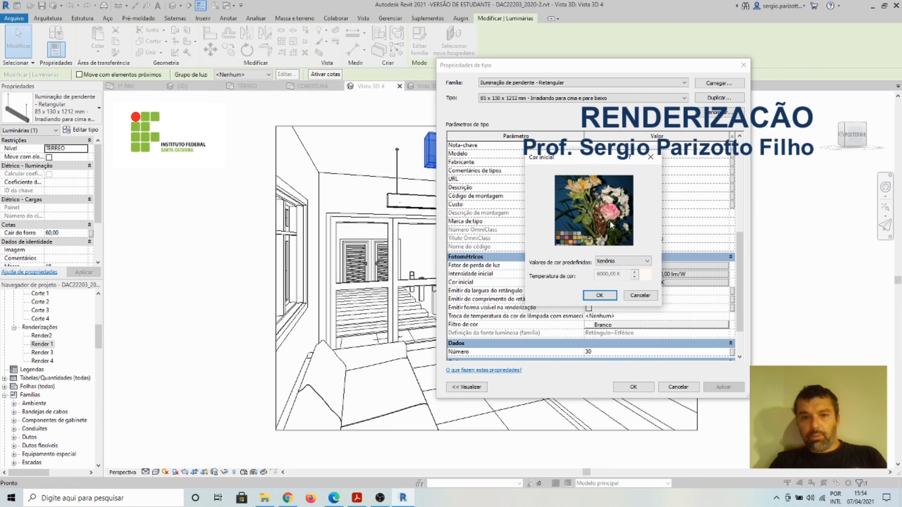
left_click(640, 295)
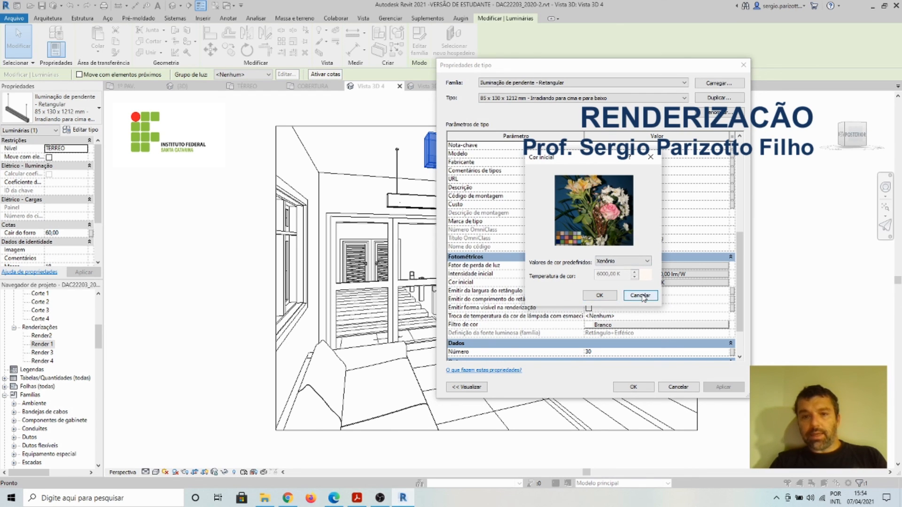
left_click(679, 387)
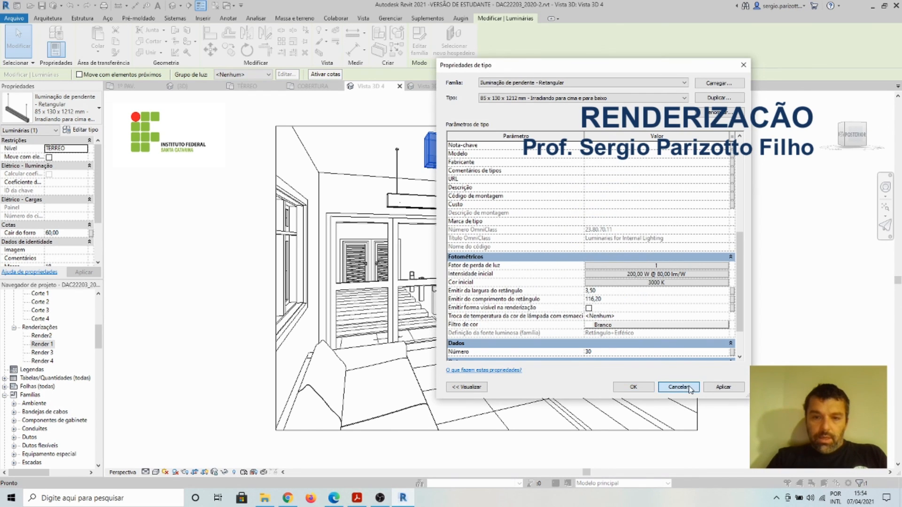